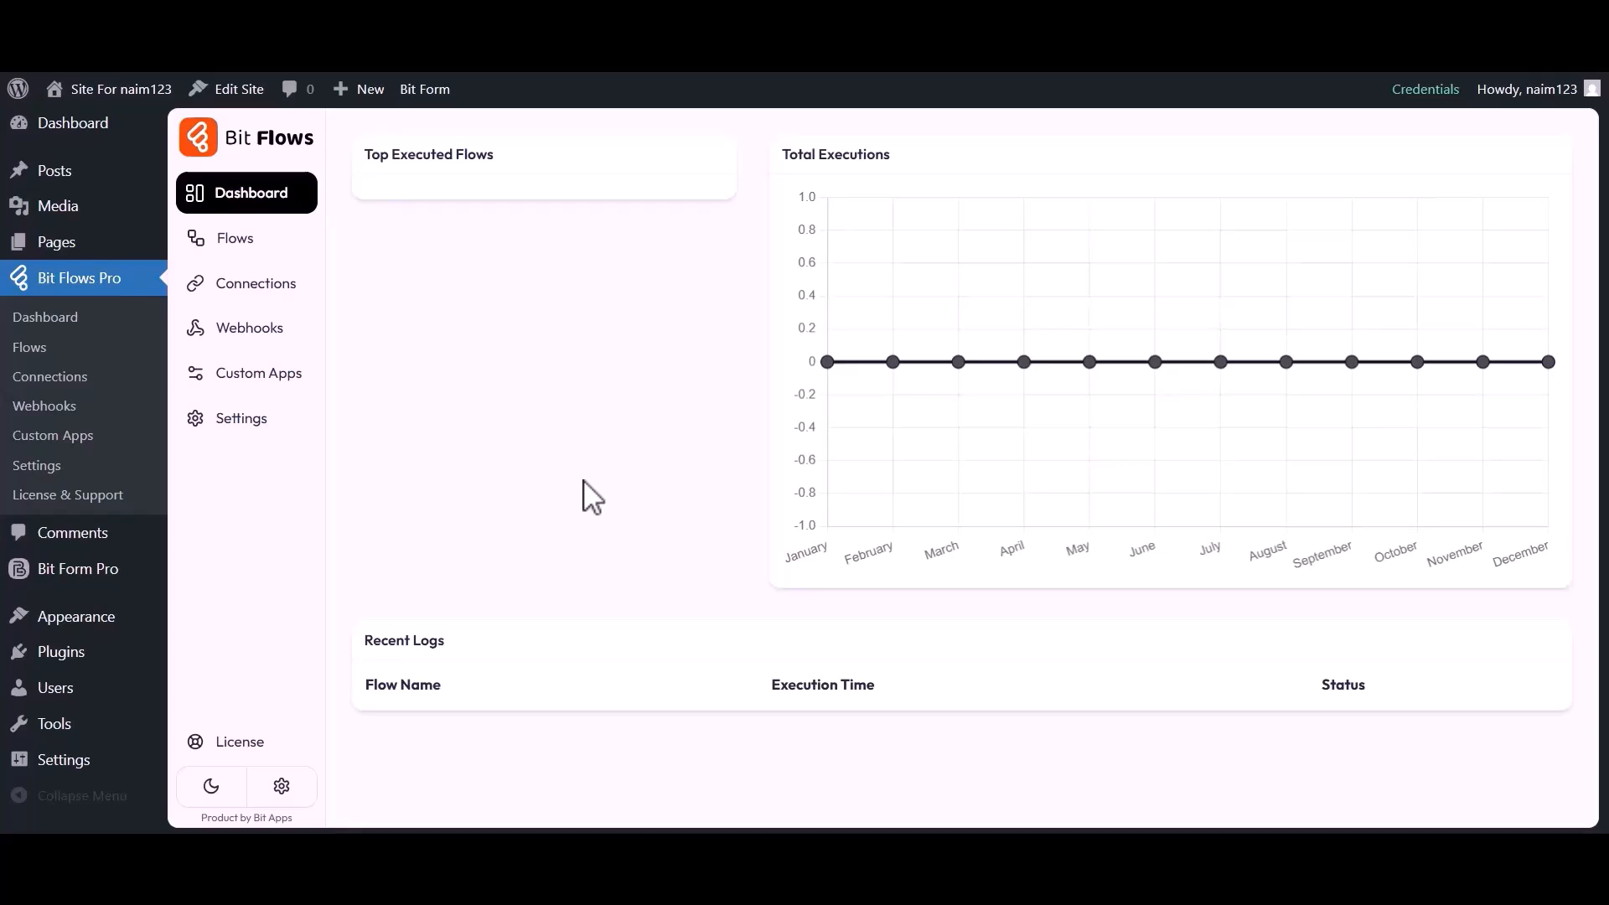
Go to Bit Flows' Custom Apps page from the sidebar
left_click(244, 375)
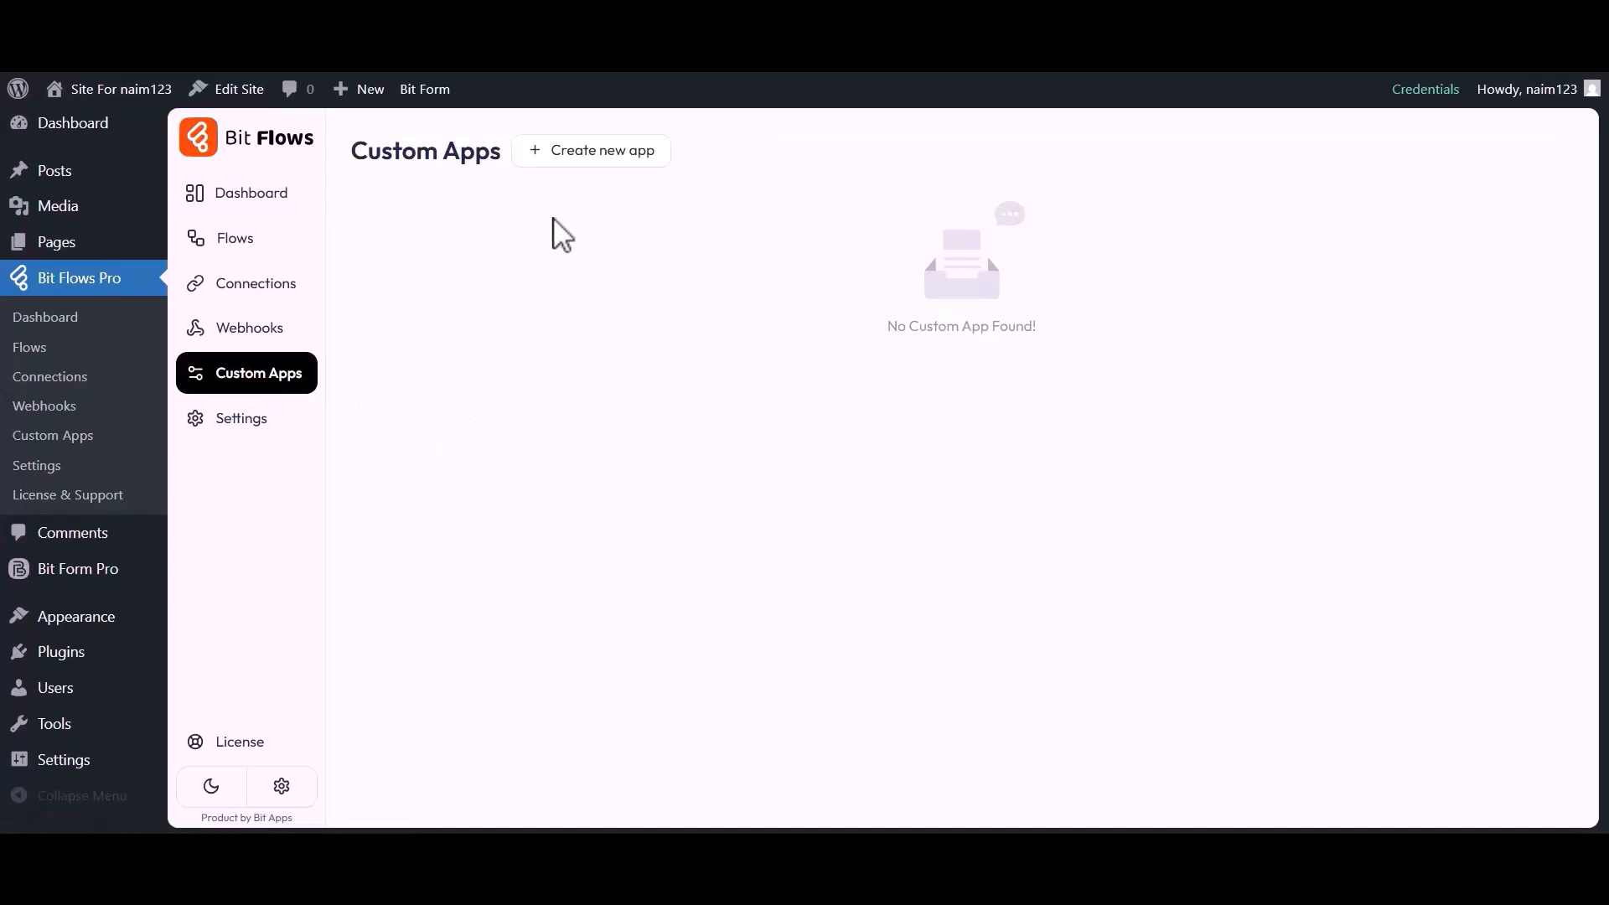
Start a new custom app named 'Mailjet' with description 'Create a Mailjet Action'
left_click(592, 154)
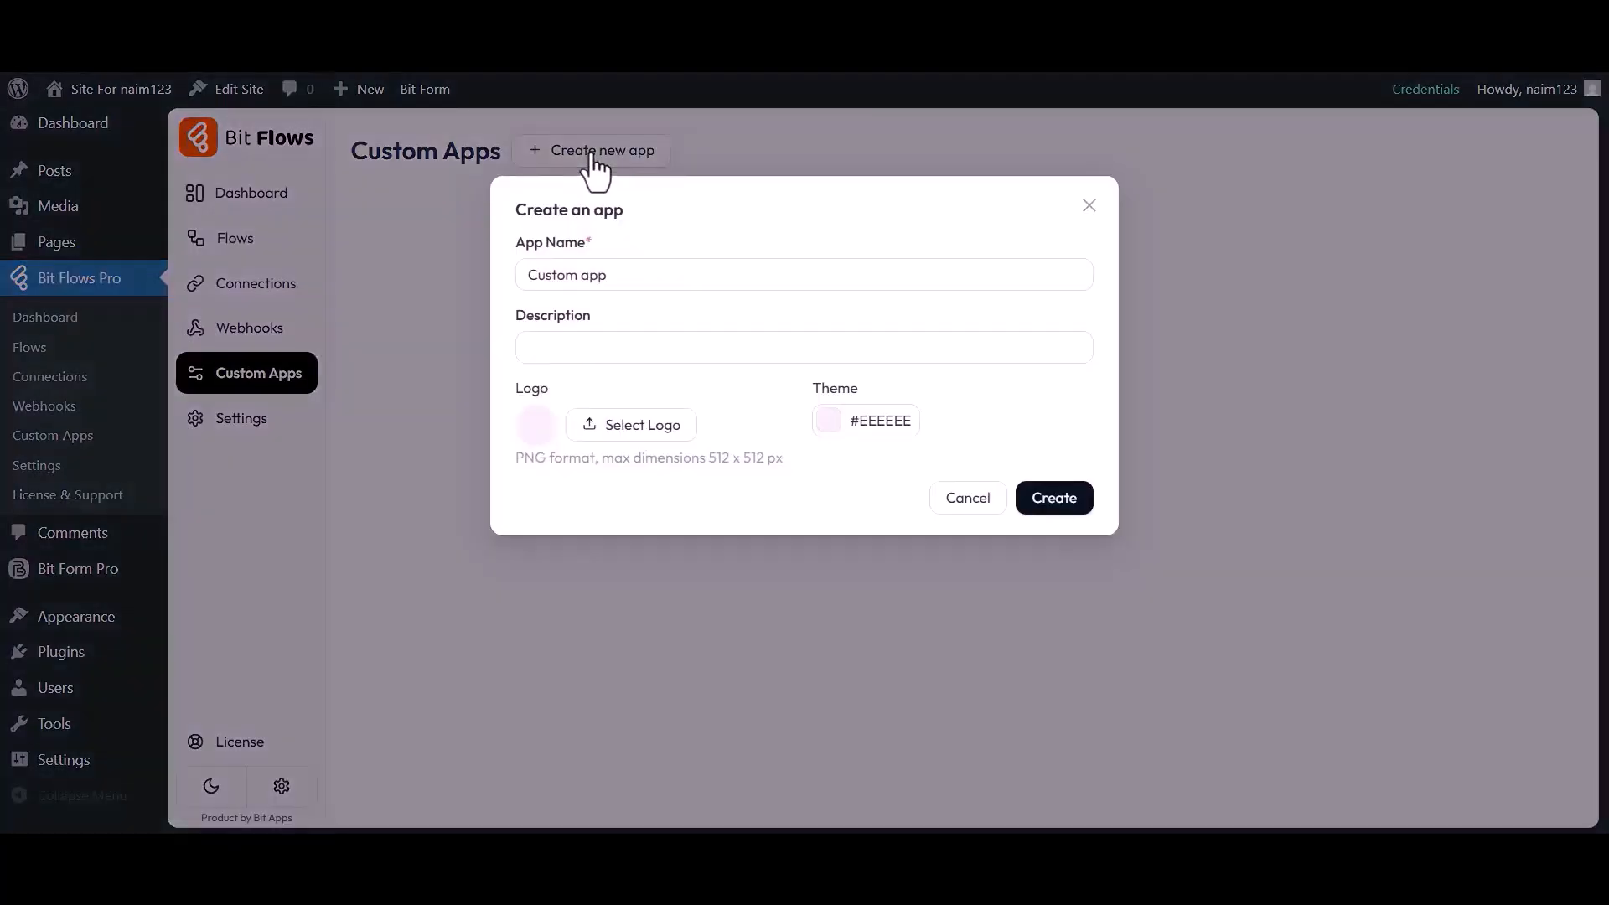
left_click(591, 243)
left_click_drag(531, 283, 605, 284)
key("BackSpace")
type("Mailjet")
double_click(593, 335)
type("Create a Mailjet Action")
left_click(516, 394)
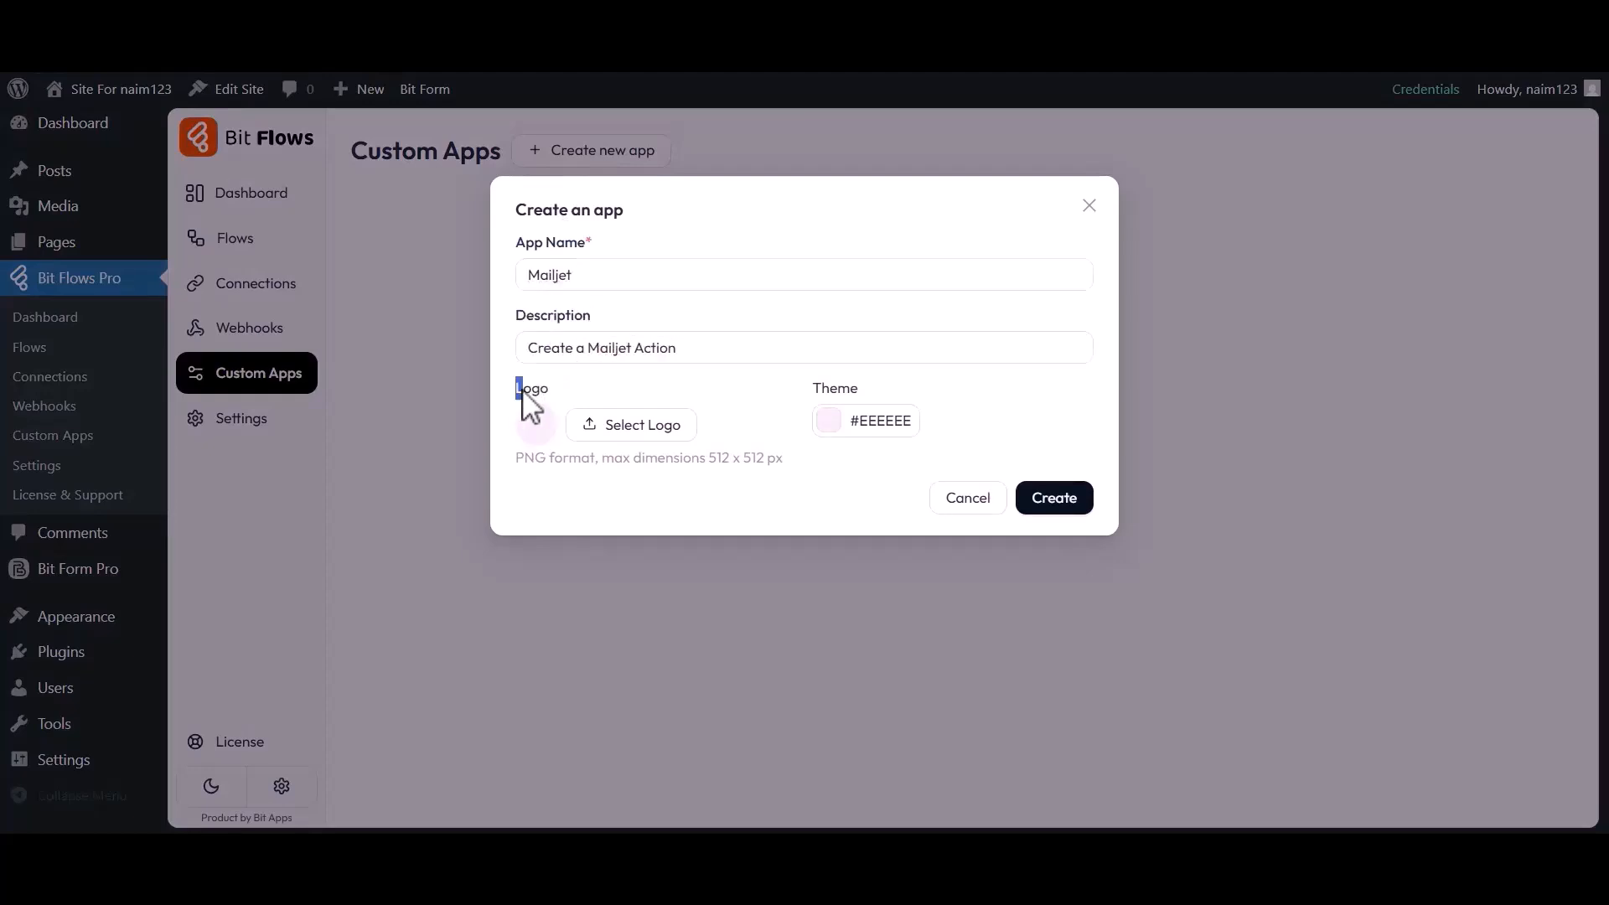
Use the paper-plane image as logo, set theme colour #FDF9F9, and create the app
left_click(630, 432)
left_click(146, 368)
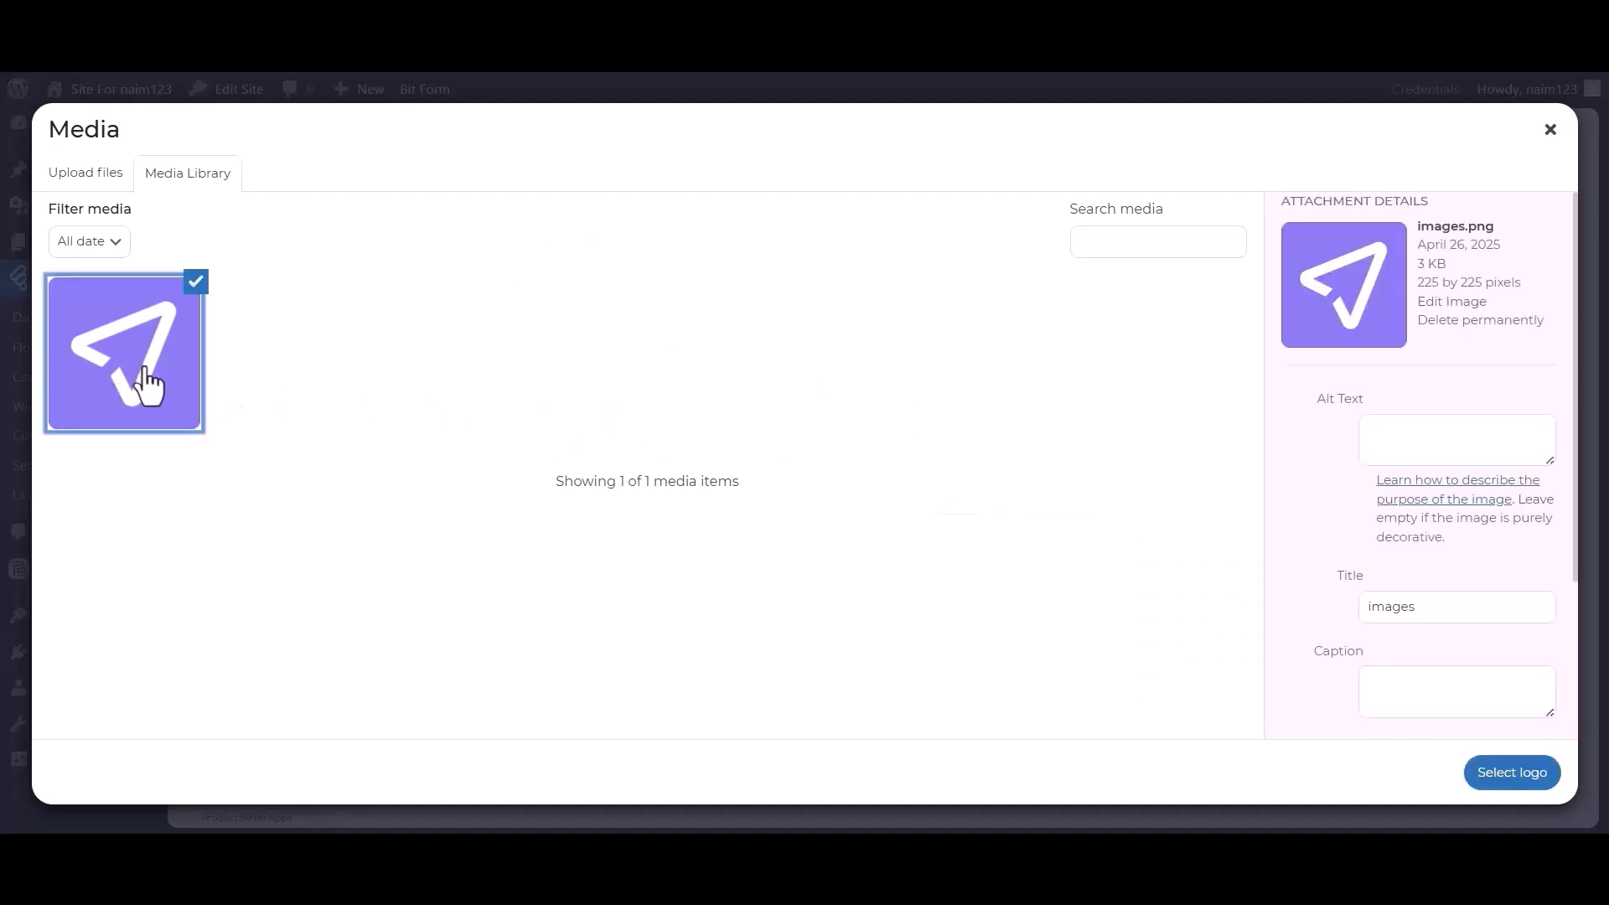
left_click(1511, 772)
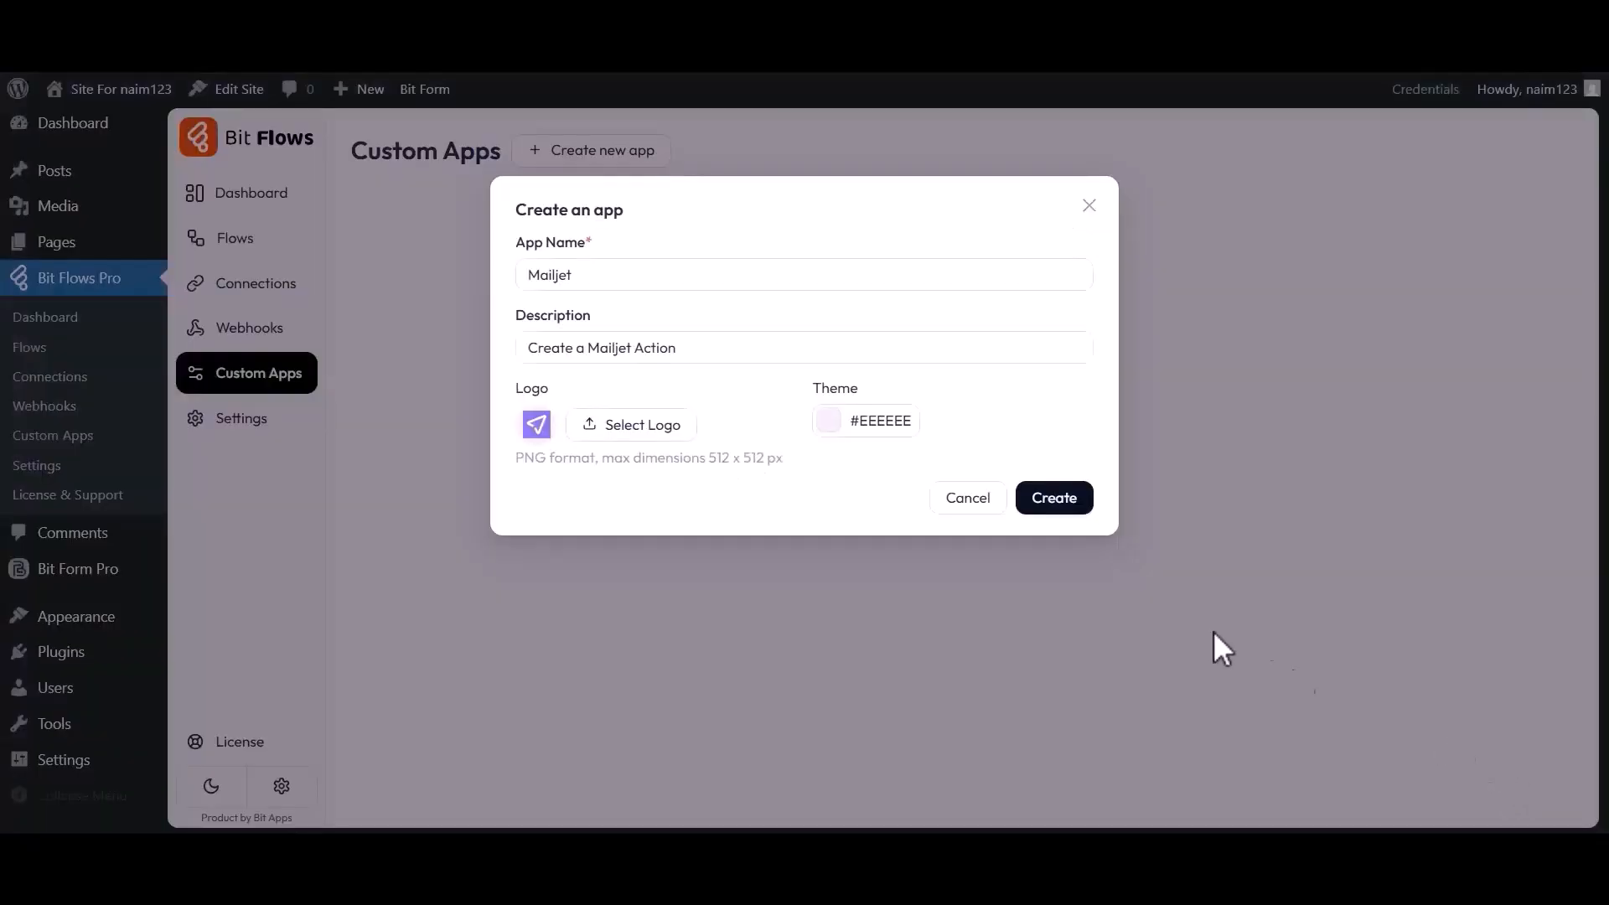
left_click(838, 423)
left_click(926, 545)
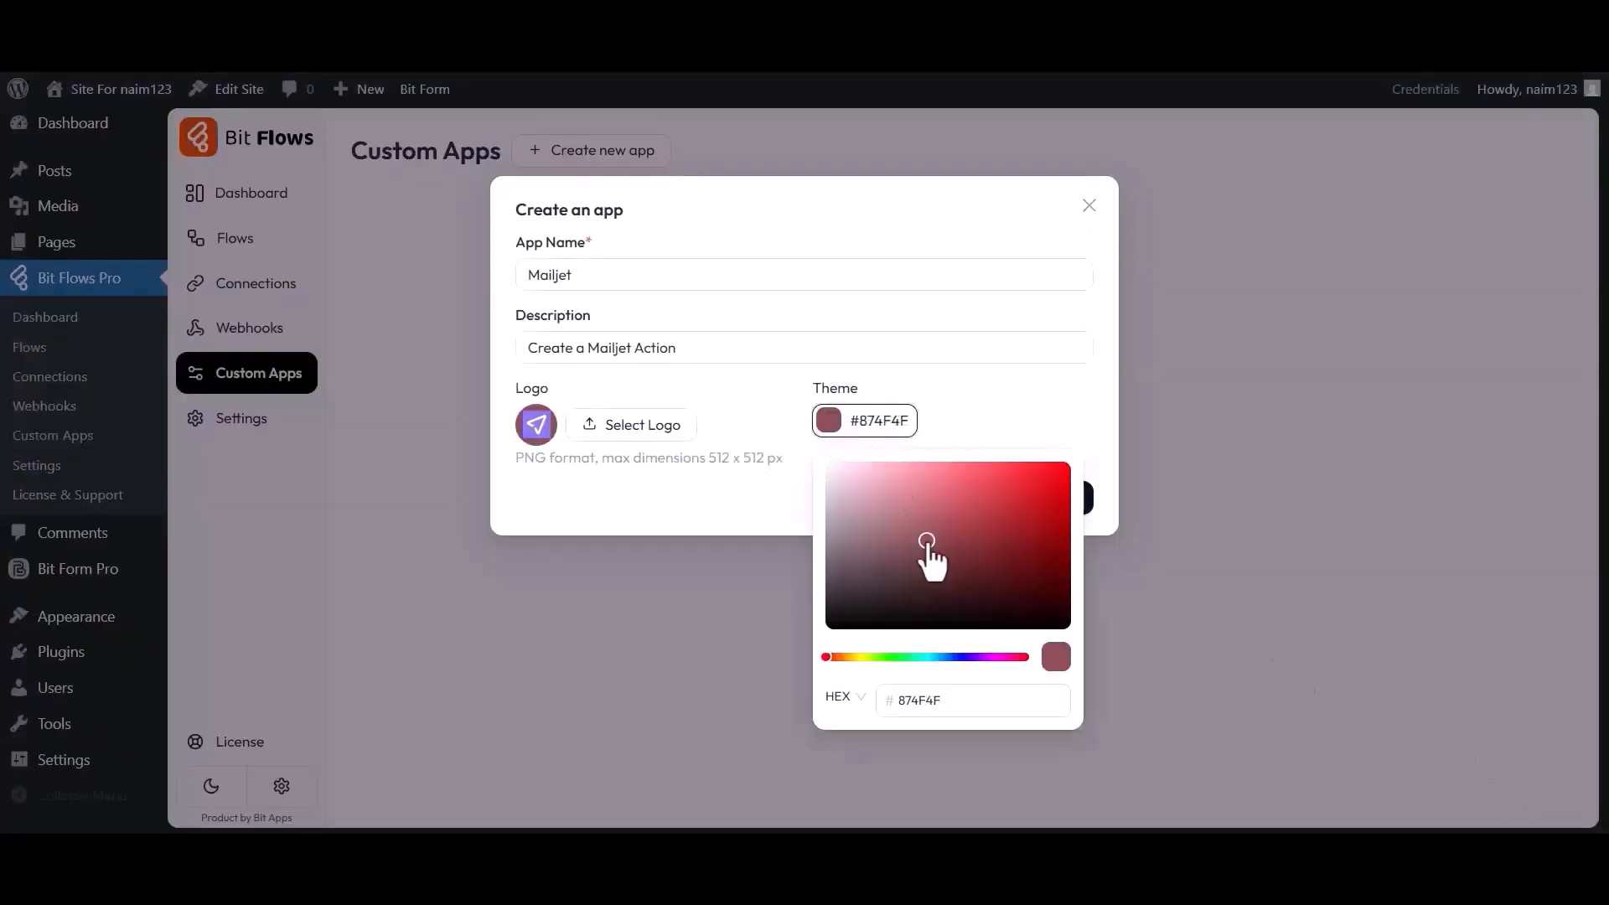
left_click_drag(1064, 483, 829, 464)
left_click(843, 441)
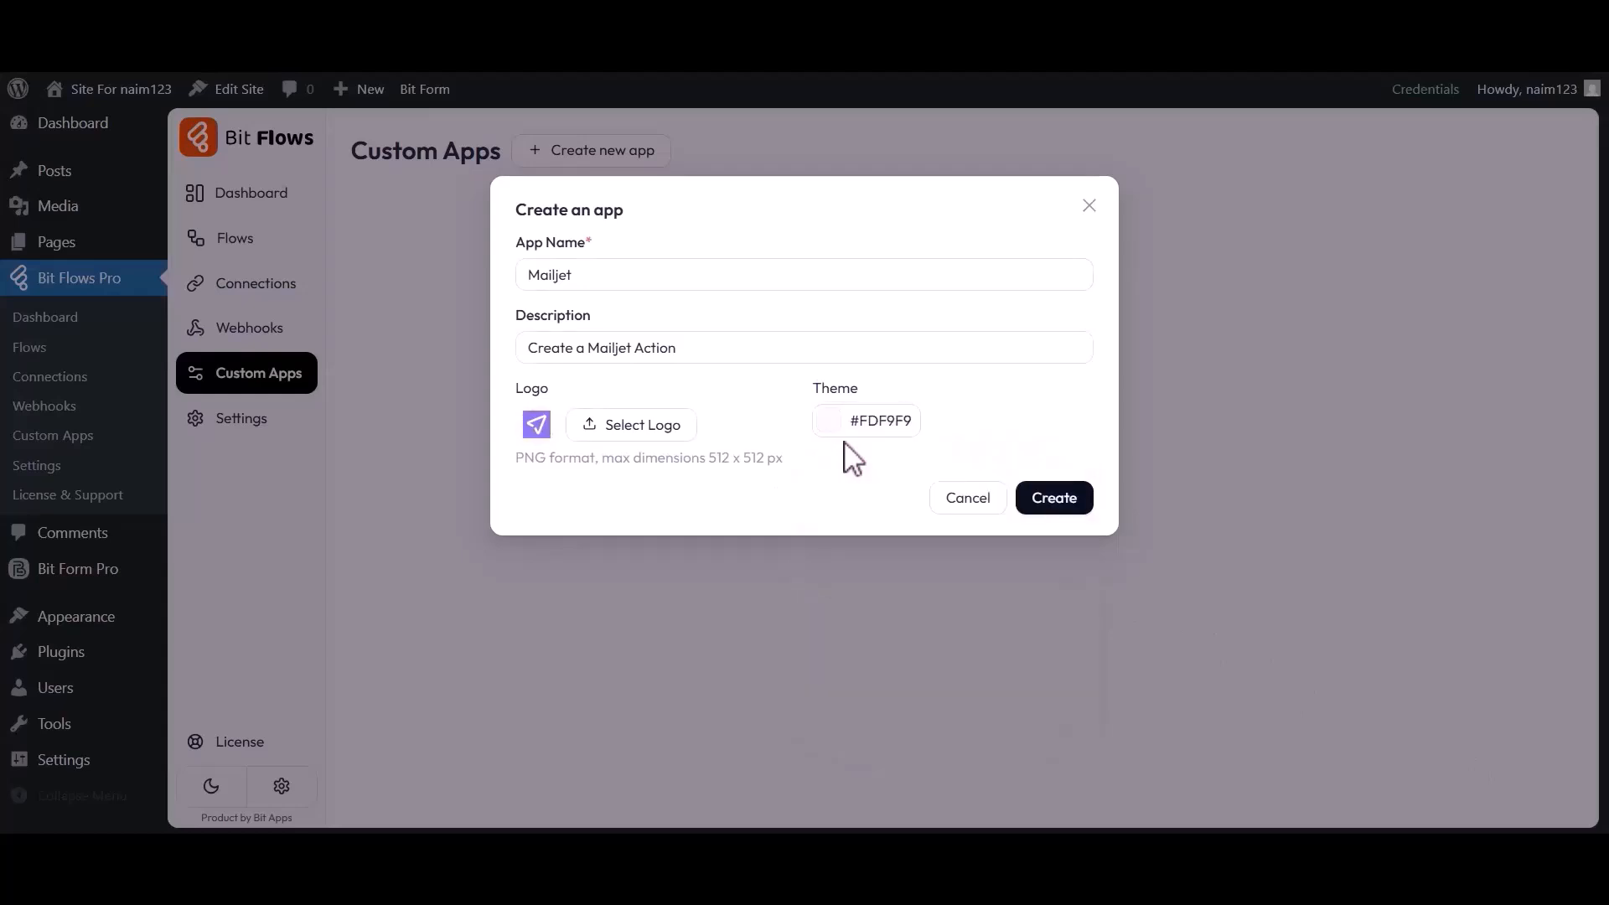
left_click(1057, 501)
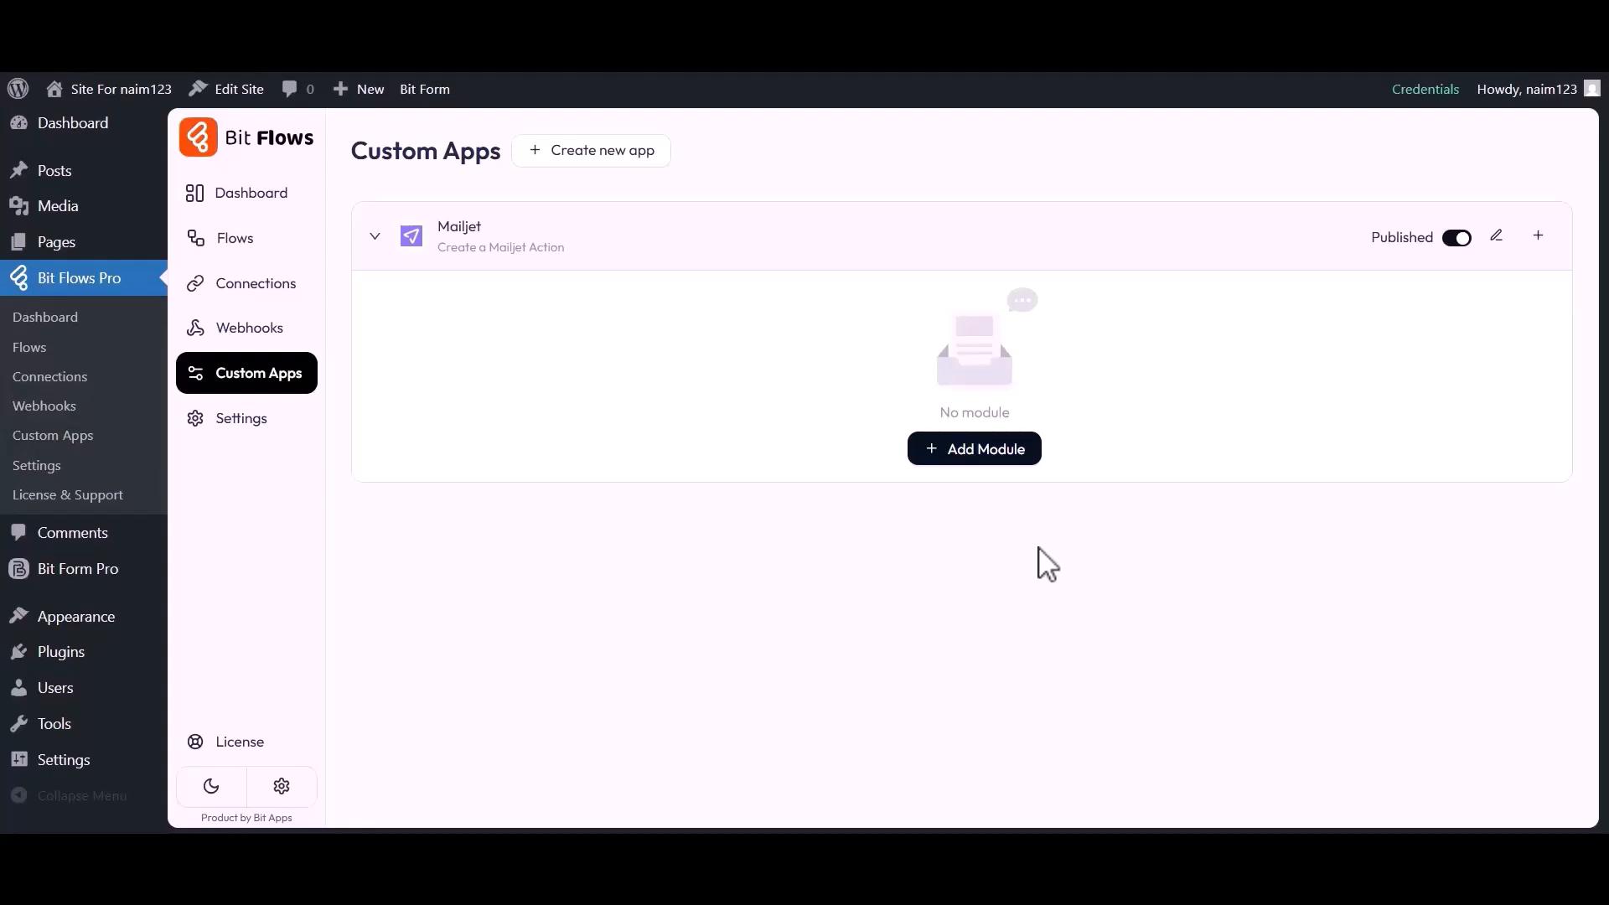
Add an Action module named 'Create Contact', described 'Create a contact in Mailjet'
left_click(956, 453)
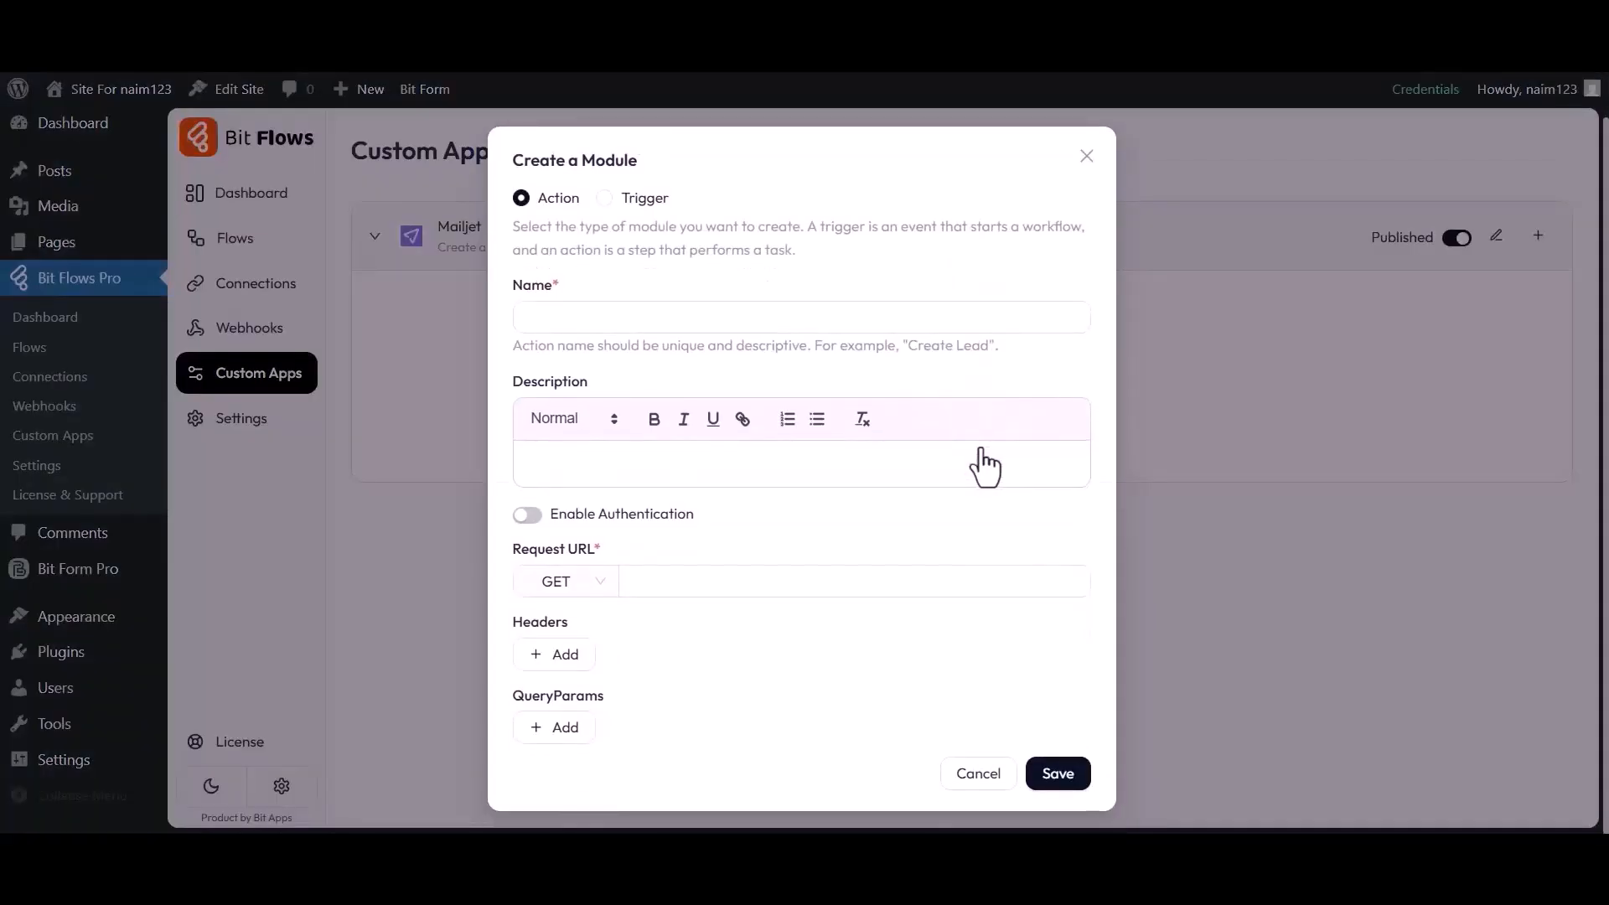
left_click_drag(514, 160, 639, 161)
left_click(639, 162)
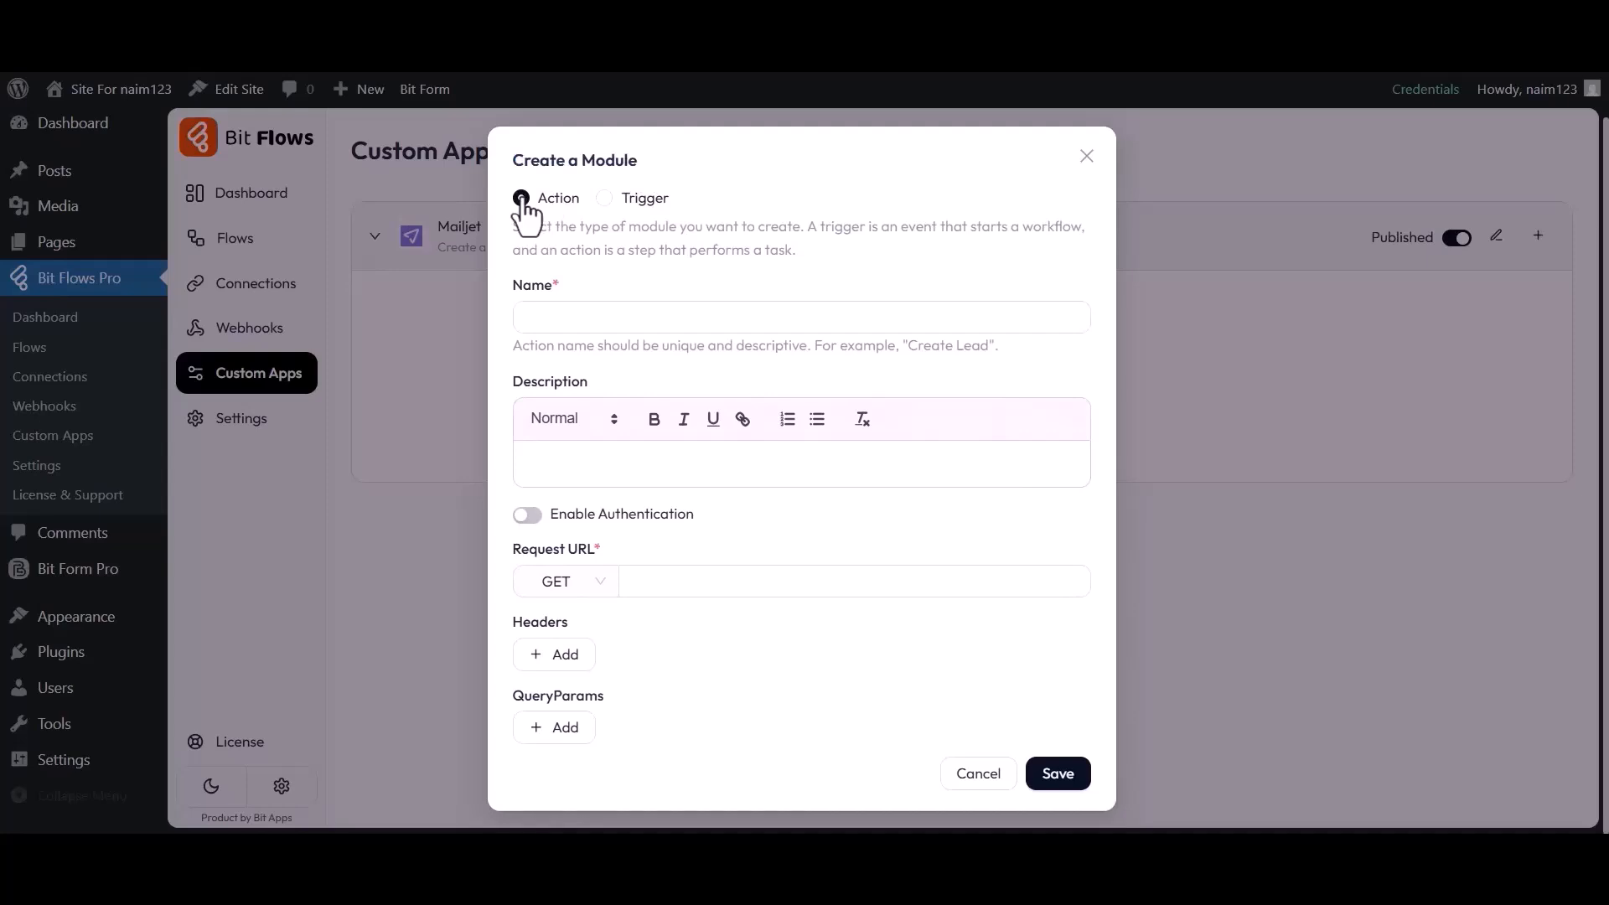
left_click(564, 316)
type("Create Contact")
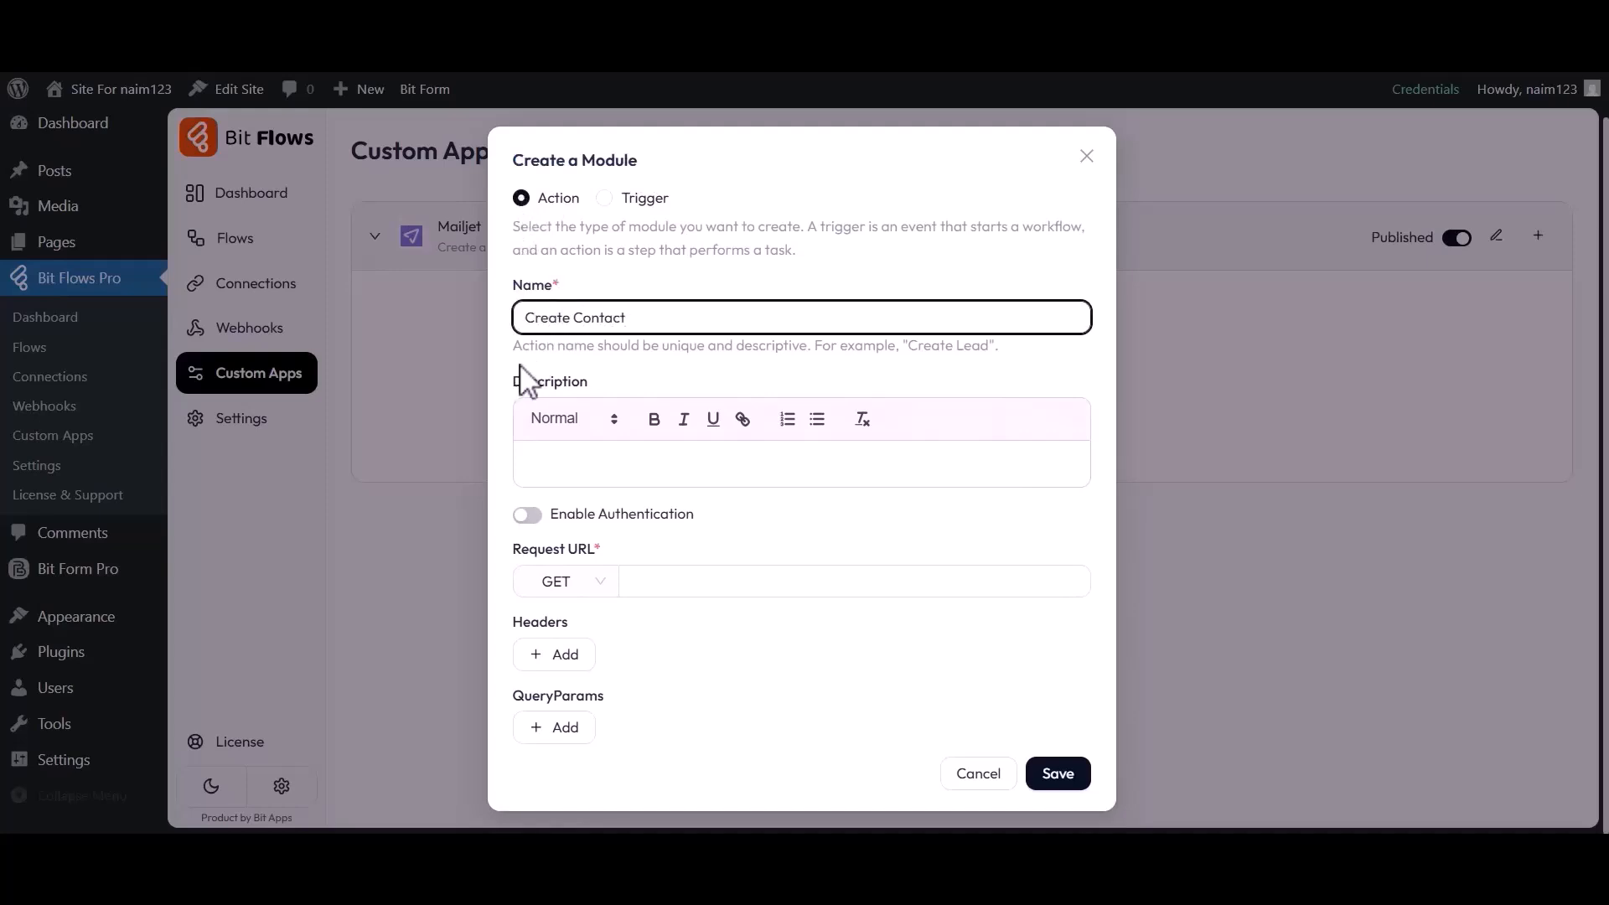
left_click_drag(518, 377, 592, 391)
left_click(575, 475)
type("Create a contact in Mailjet")
Enable authentication for the Create Contact module
left_click(541, 515)
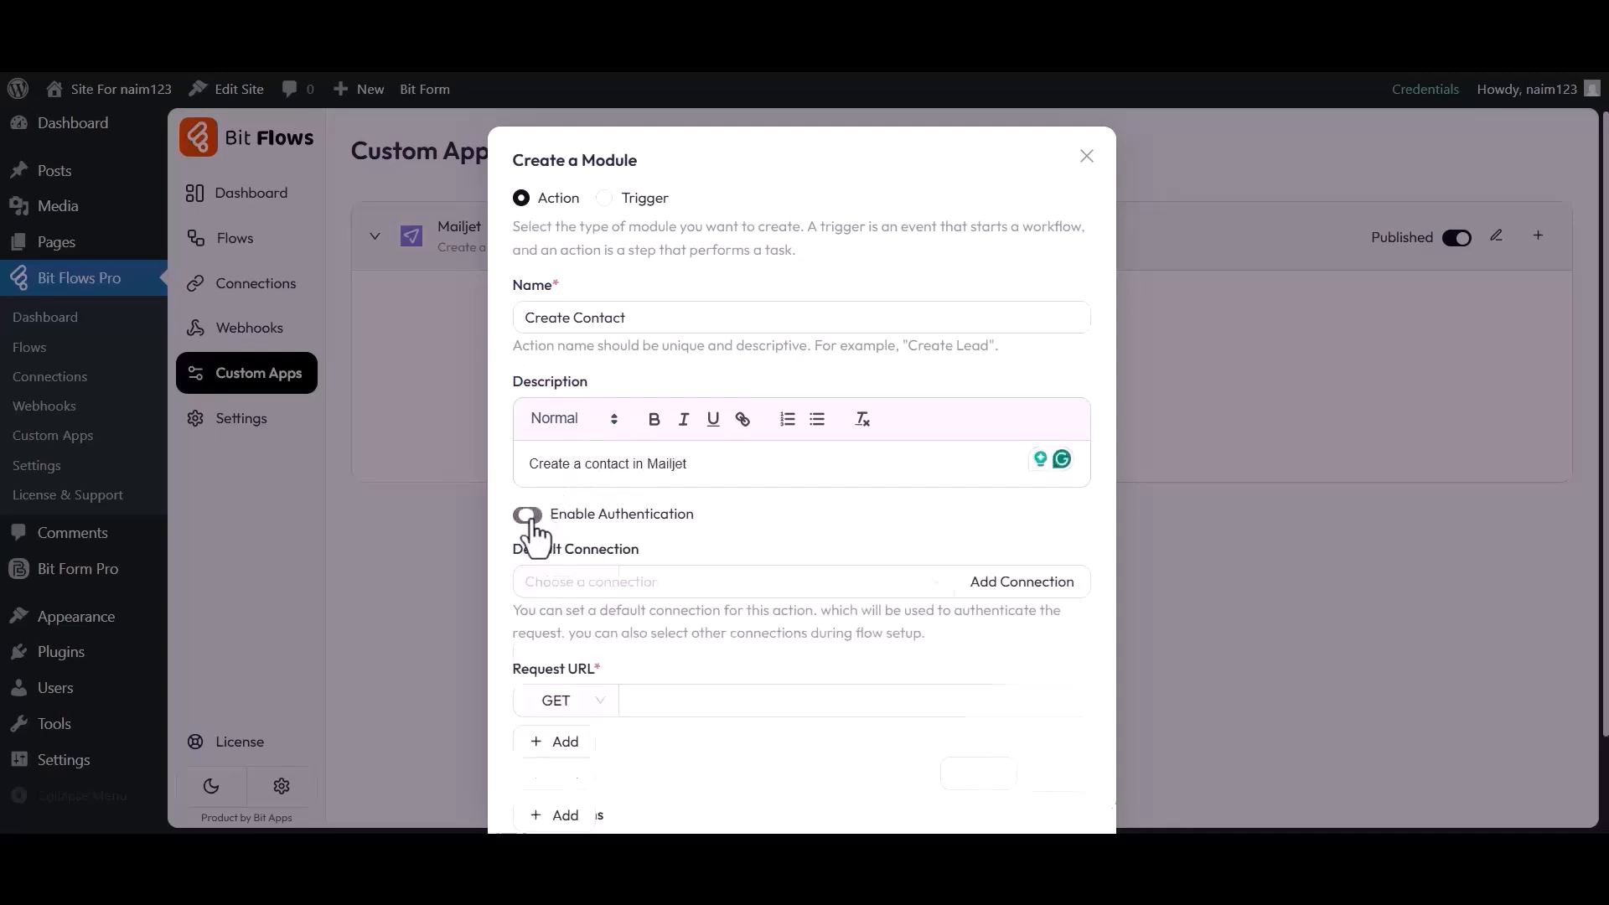
left_click_drag(553, 528, 676, 531)
left_click(701, 539)
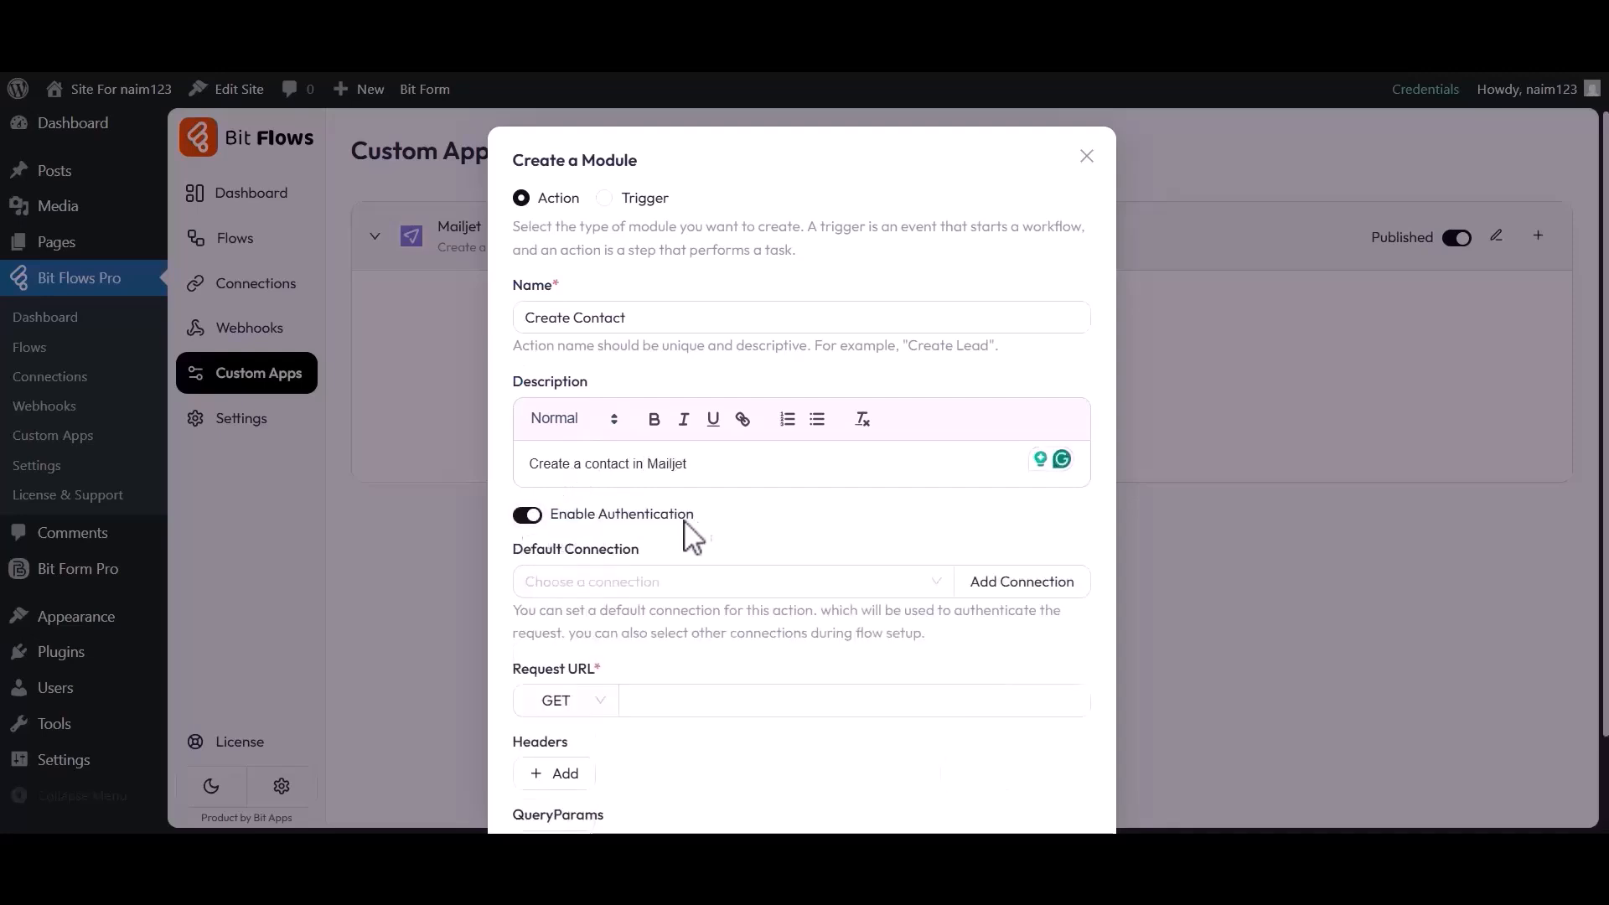
left_click_drag(526, 553, 593, 555)
left_click(639, 566)
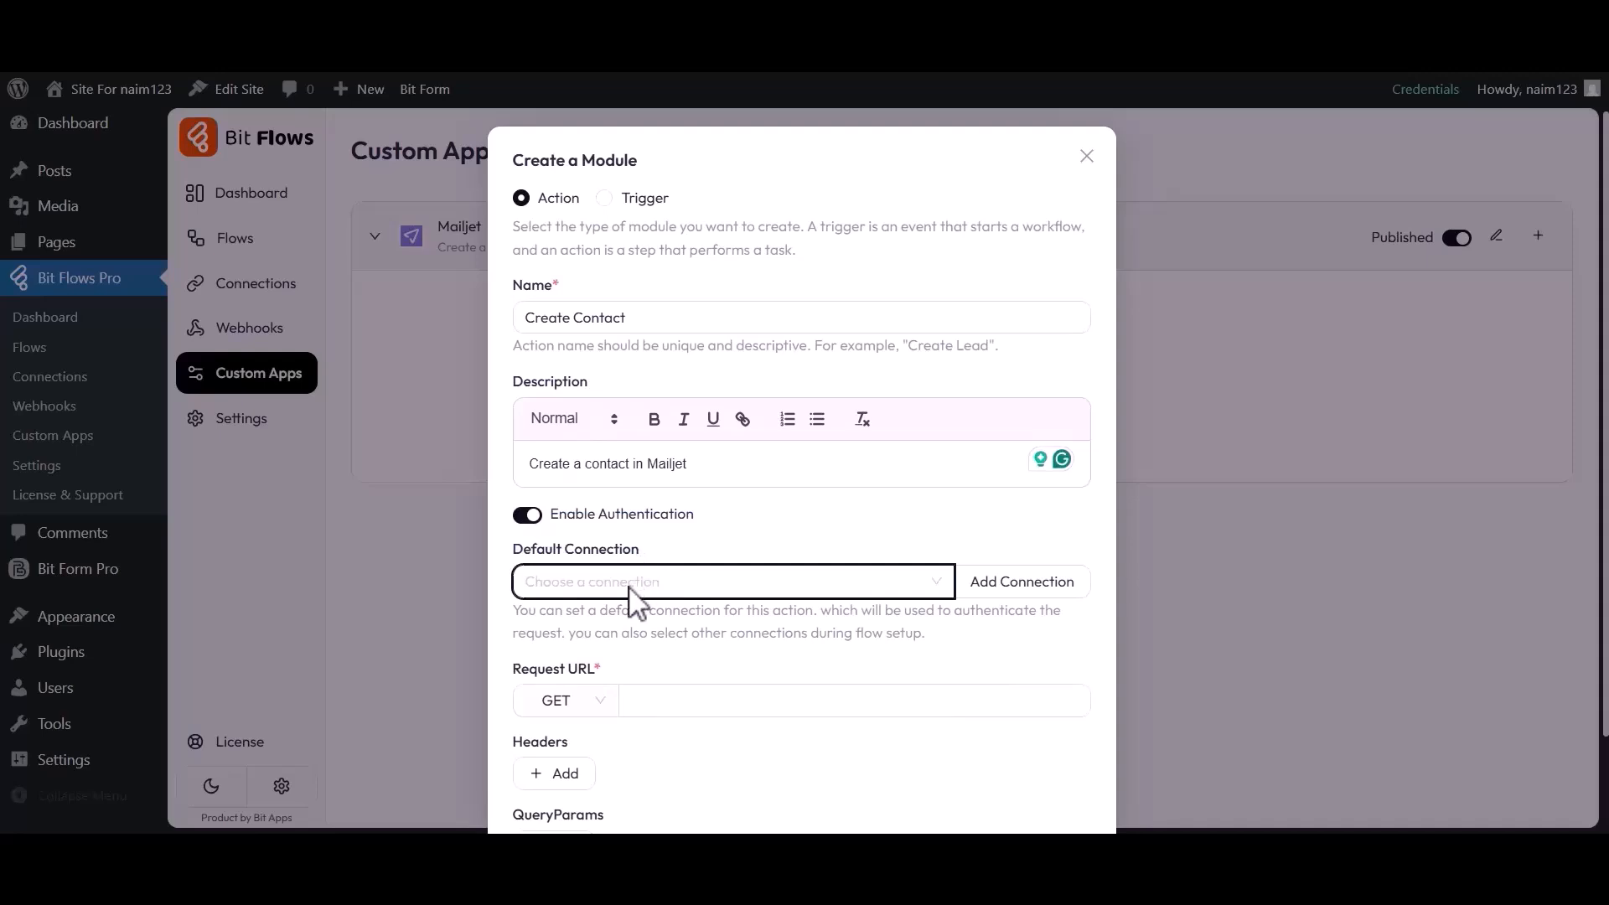
Add a new Basic Auth connection named 'Mailjet connection'
left_click(1024, 587)
left_click_drag(1113, 543, 1228, 541)
left_click(1229, 541)
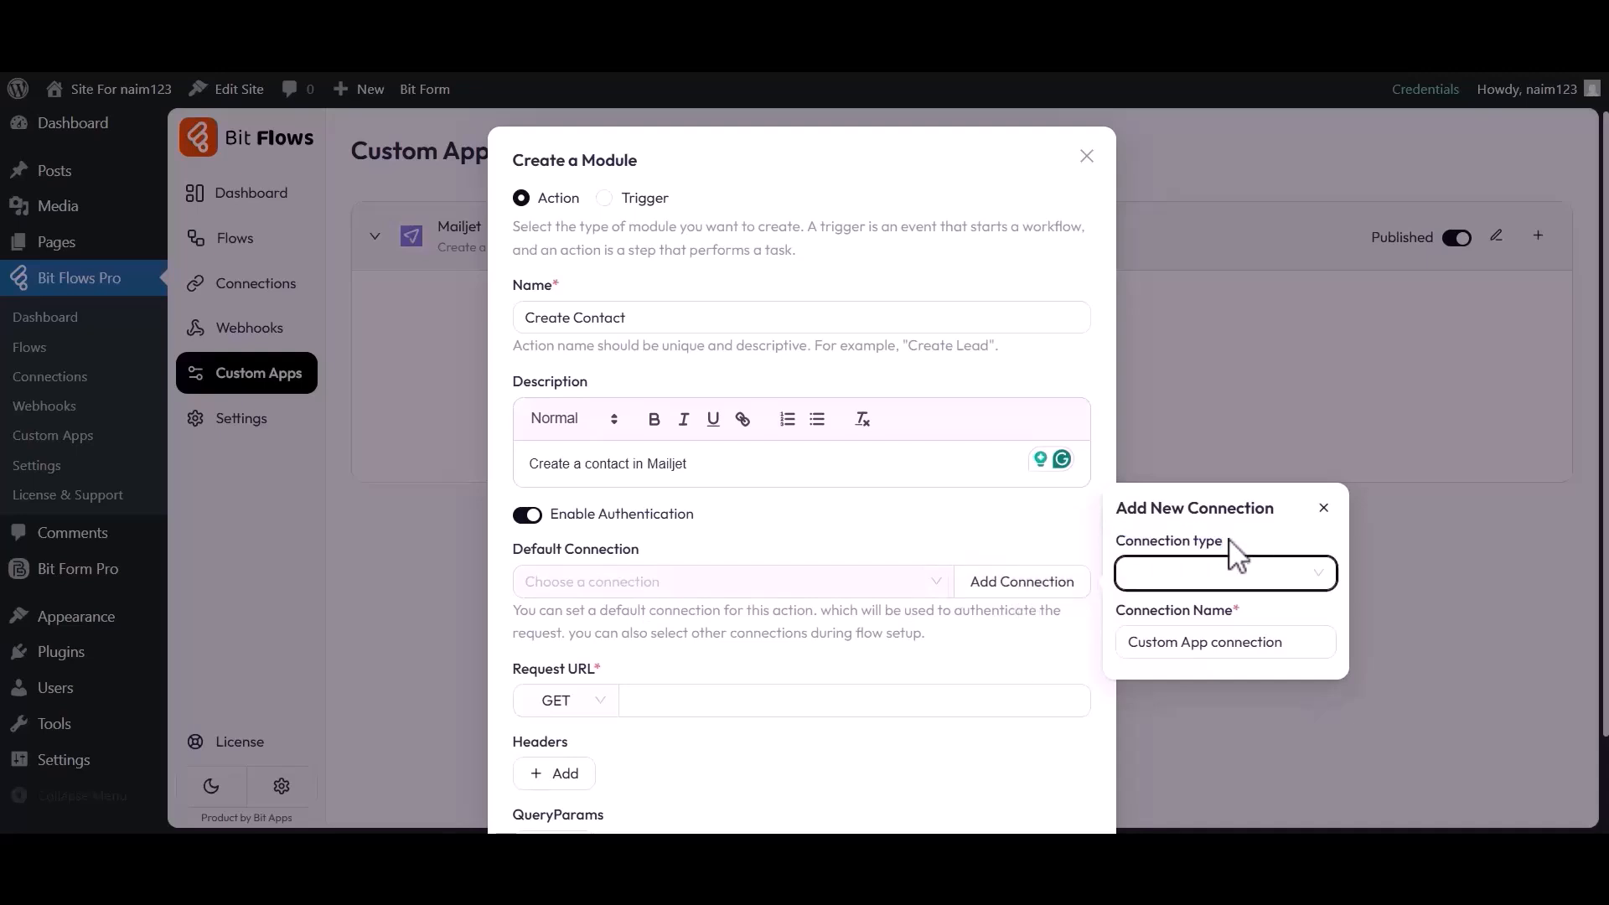
left_click(1209, 578)
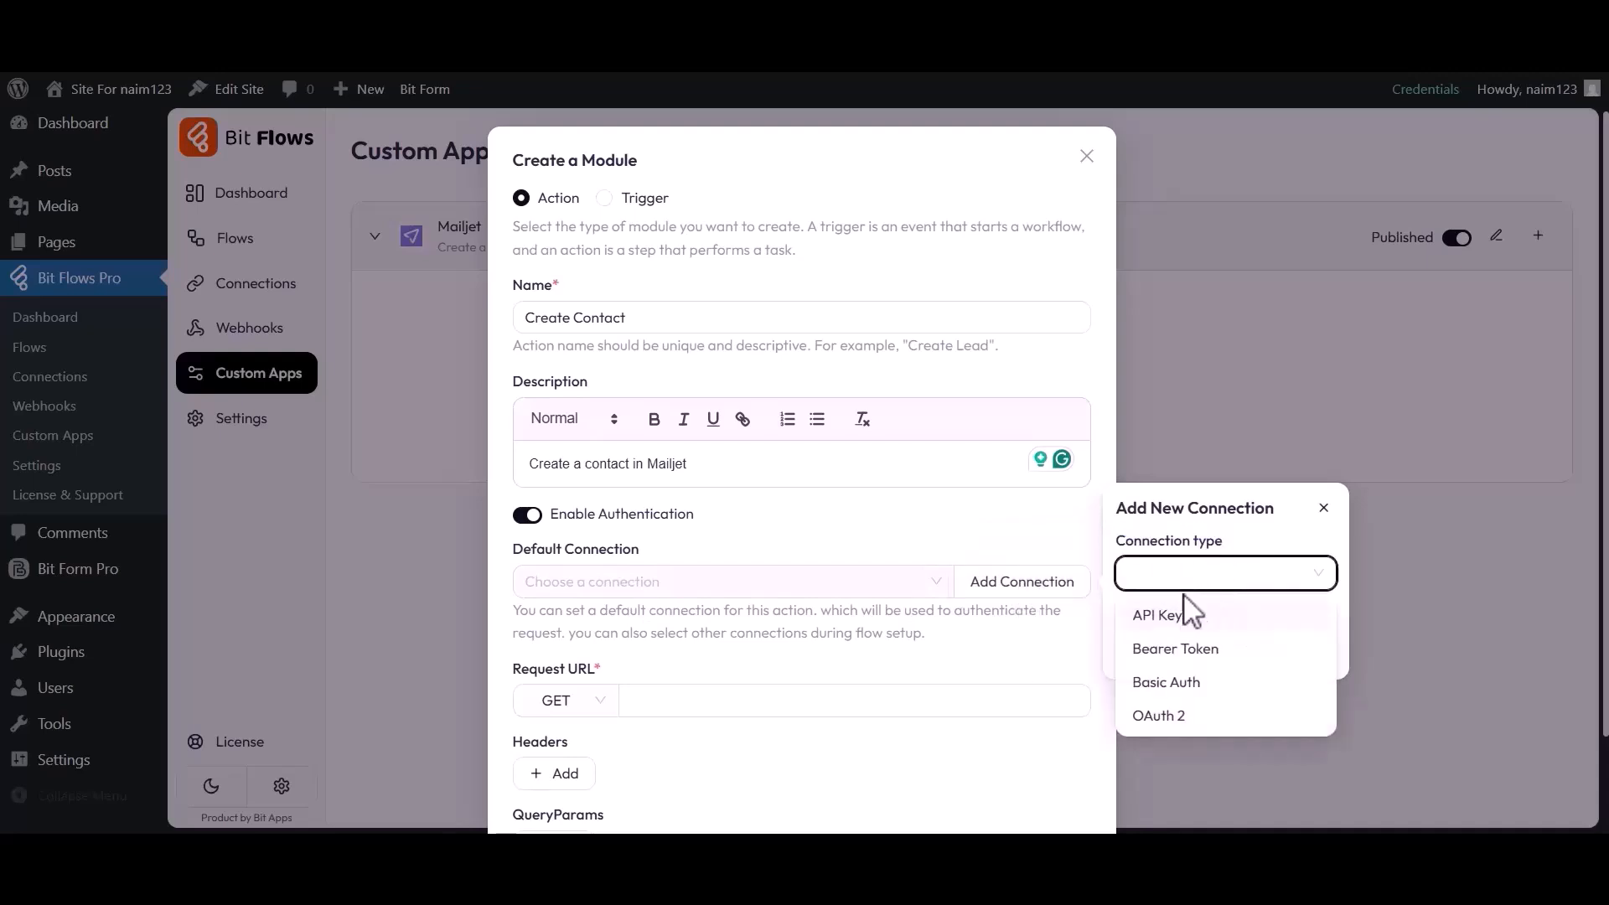
left_click(1163, 681)
left_click_drag(1116, 528, 1284, 563)
left_click(1191, 528)
type("Mailjet connection")
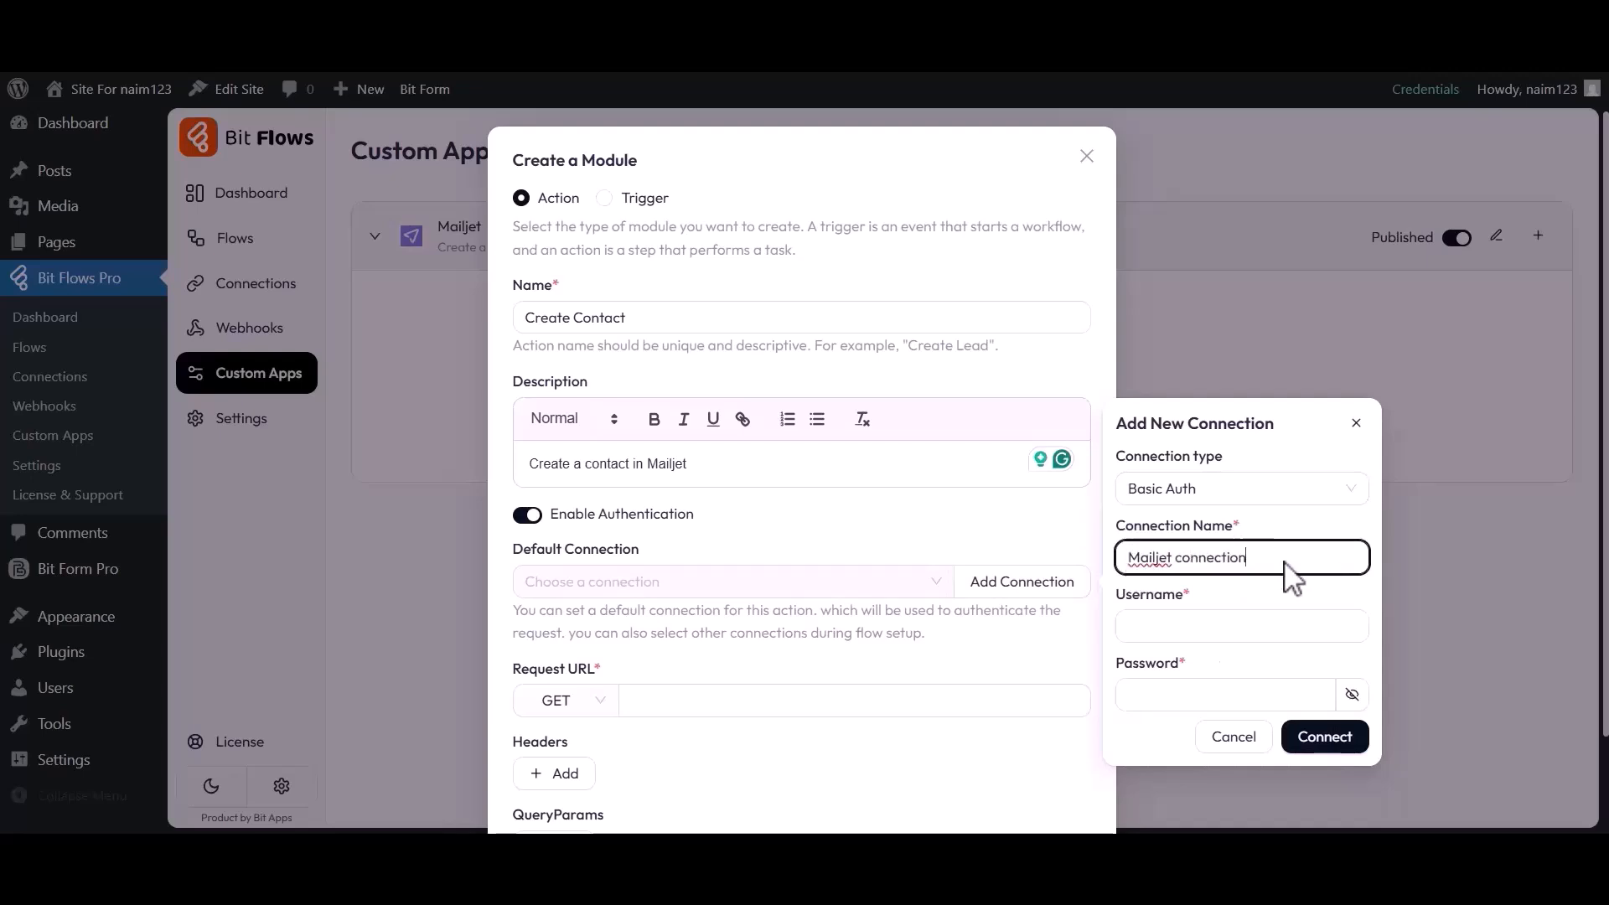
double_click(1160, 597)
left_click(1157, 630)
double_click(1169, 665)
left_click(1191, 668)
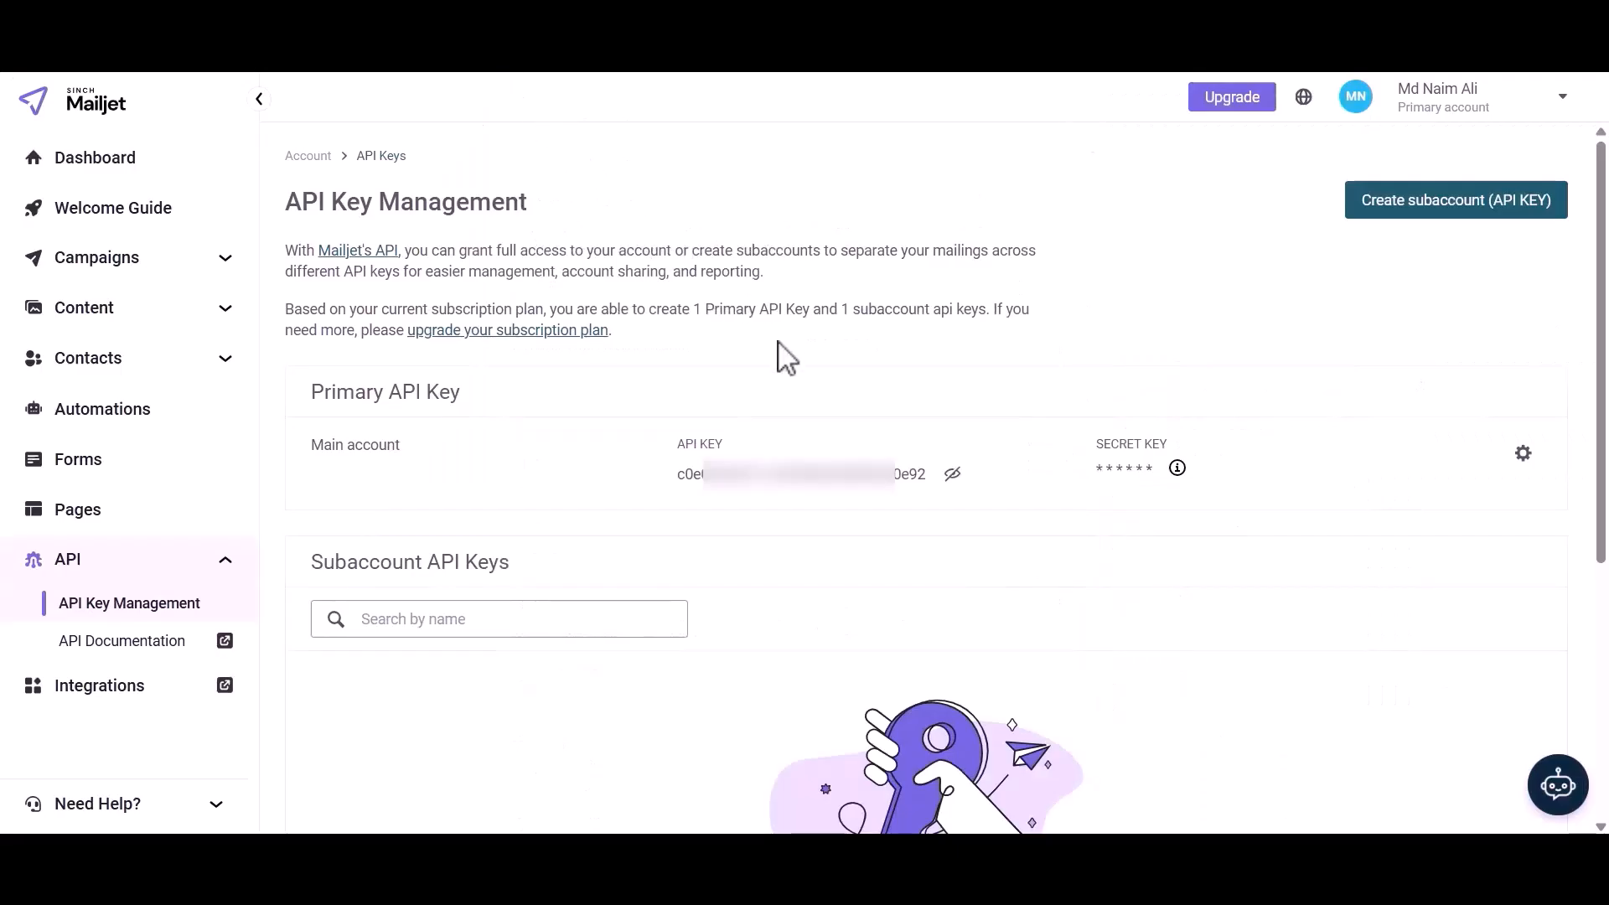
Copy Mailjet's primary API key into the connection's Username field
left_click_drag(679, 472, 930, 479)
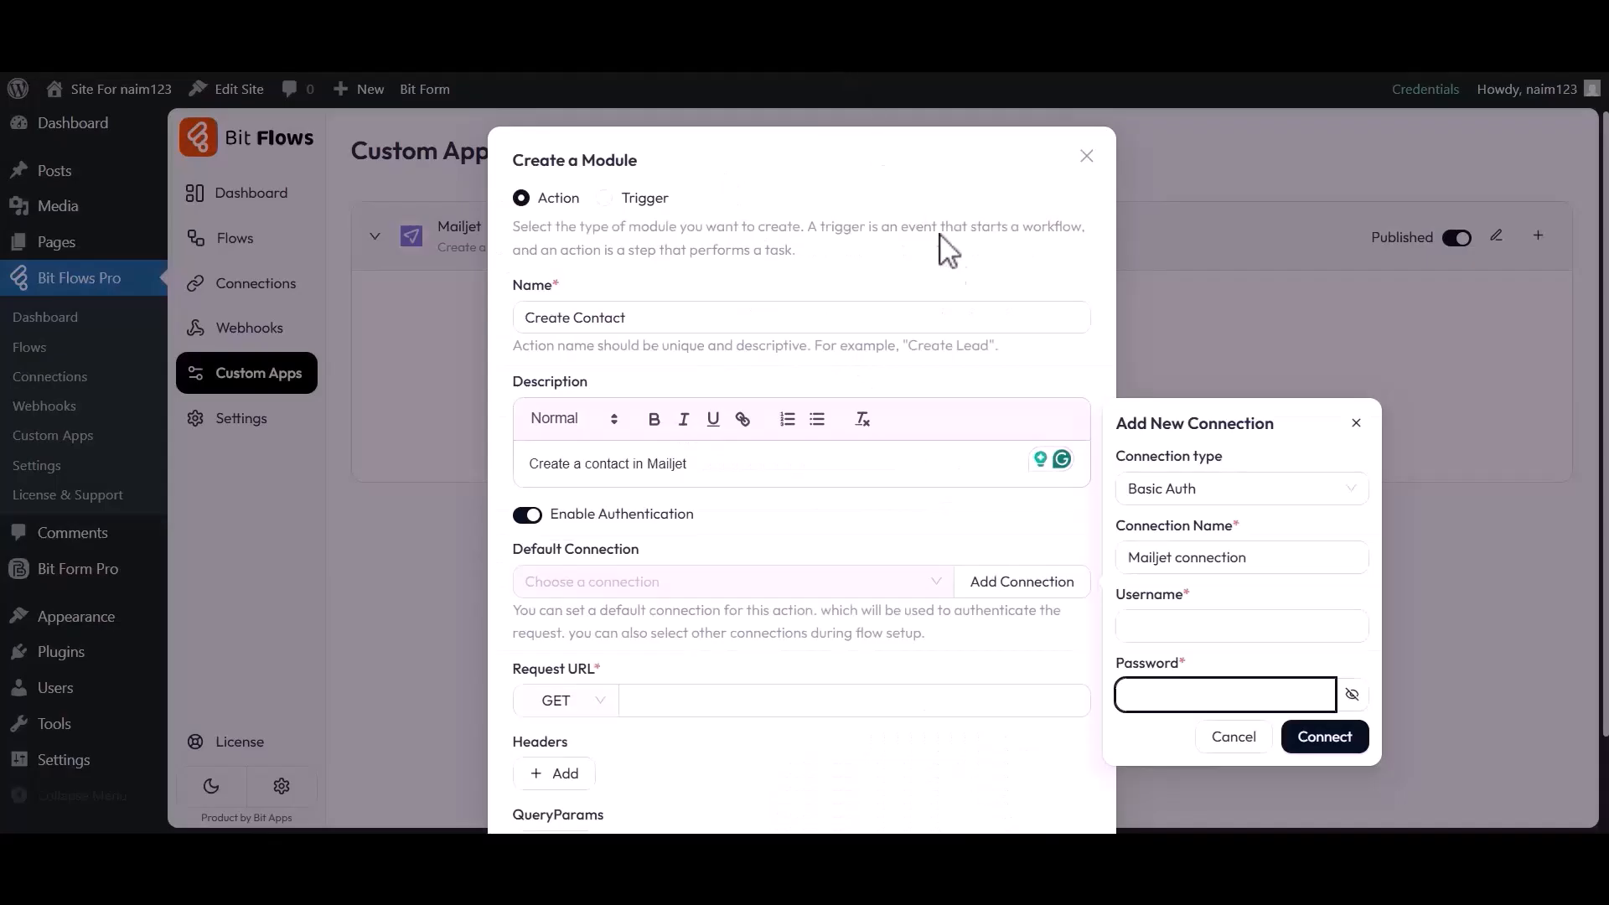
left_click(1173, 630)
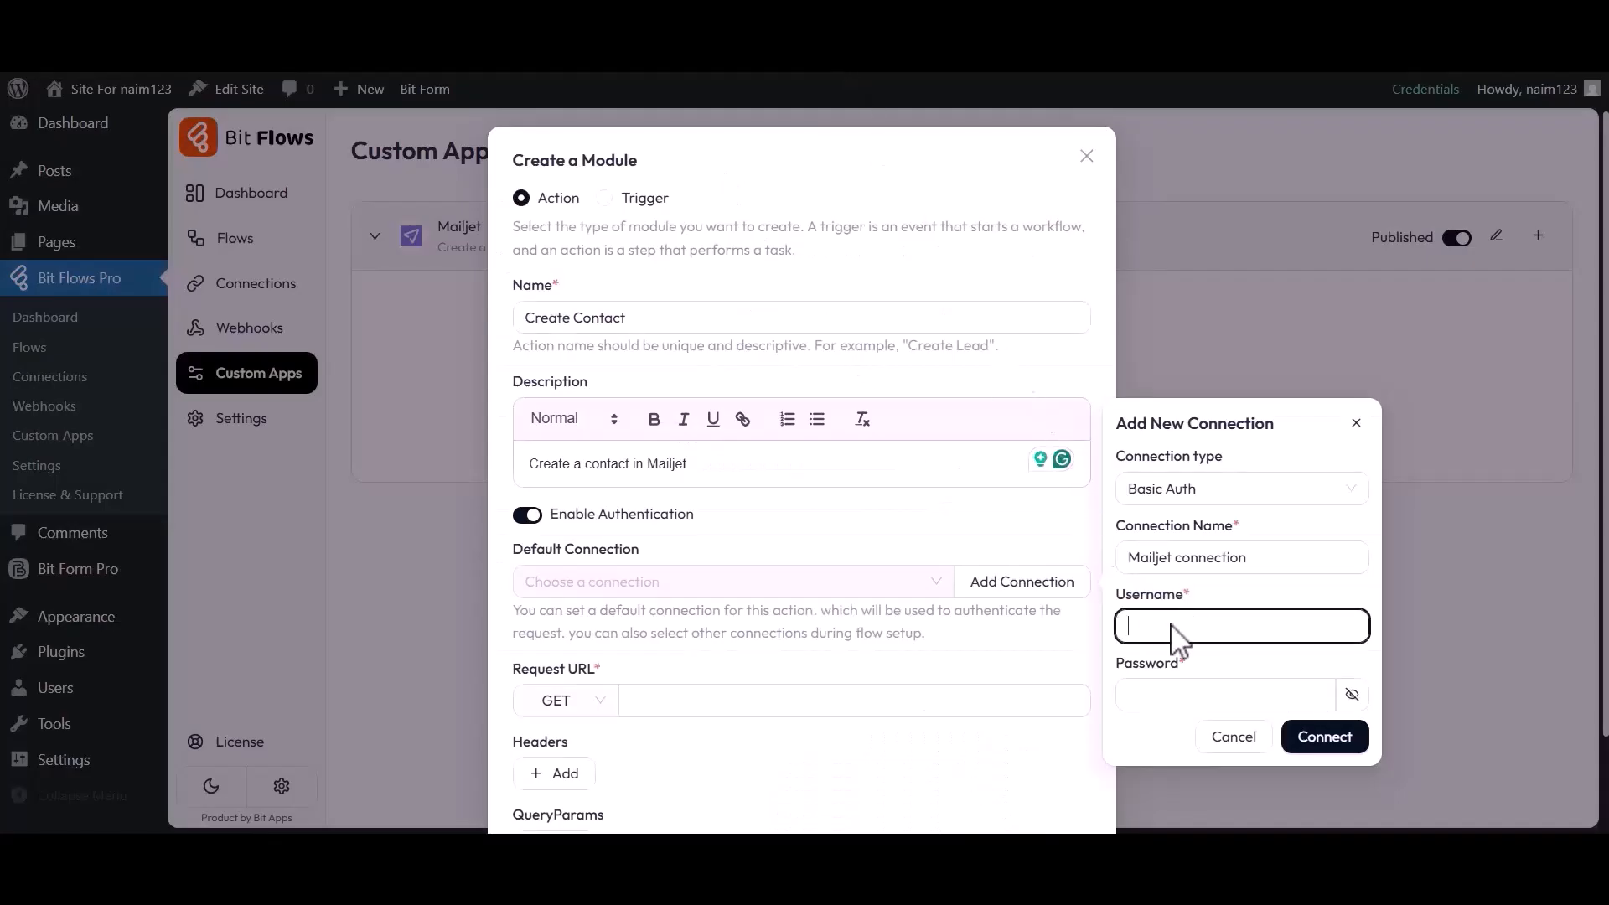
key("ctrl+v")
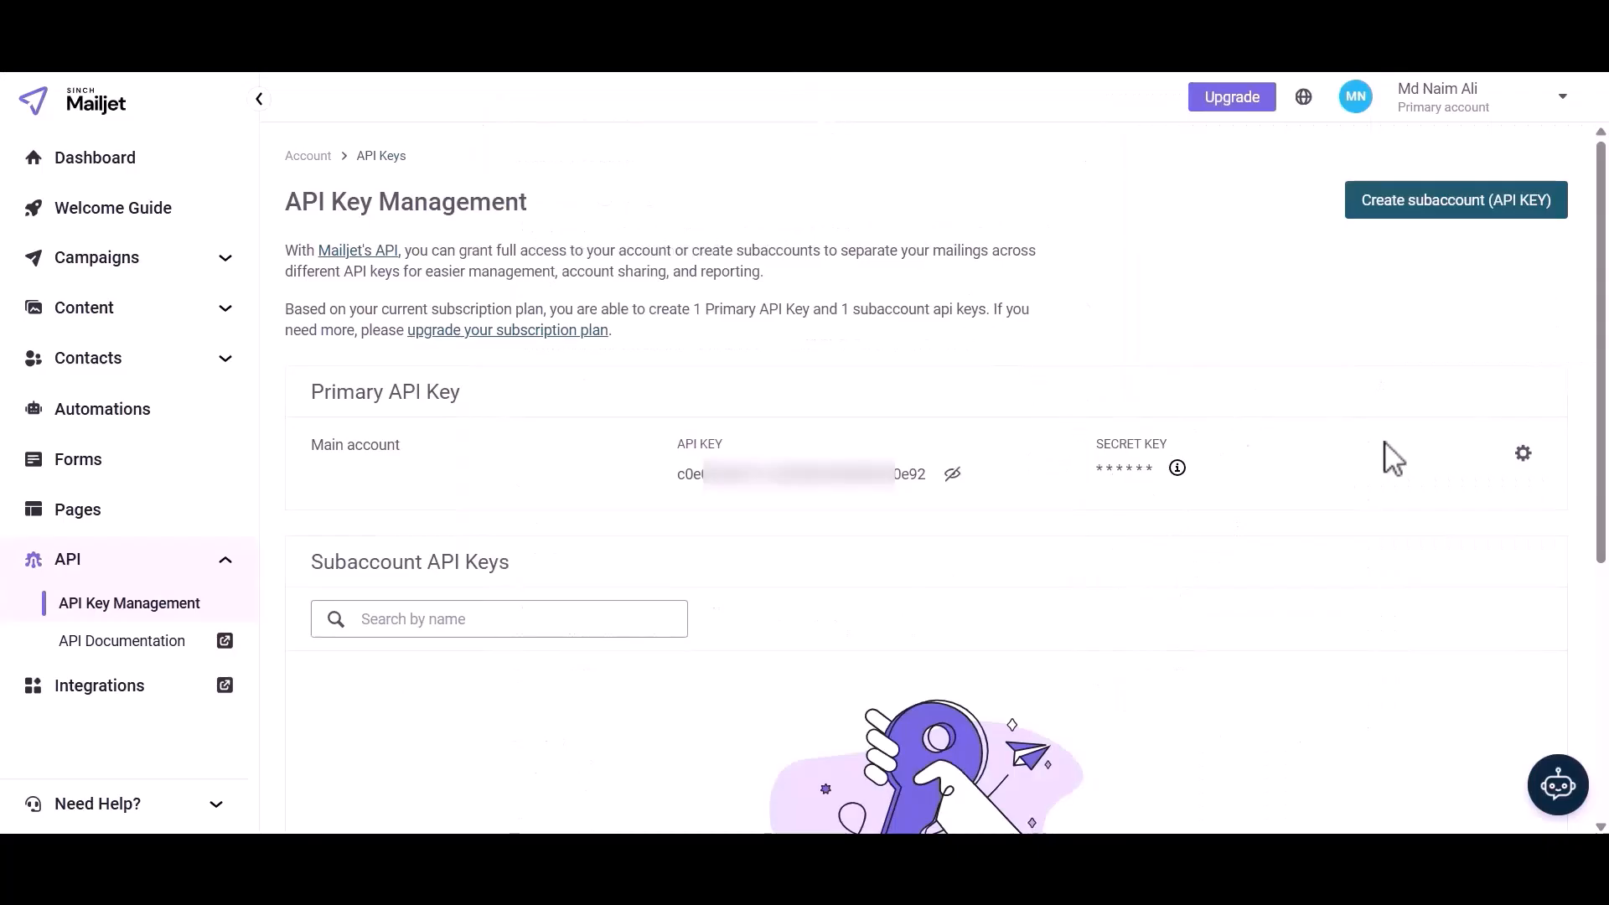
Reset Mailjet's primary secret key, confirming with RESET, and copy the new secret key
left_click(1522, 453)
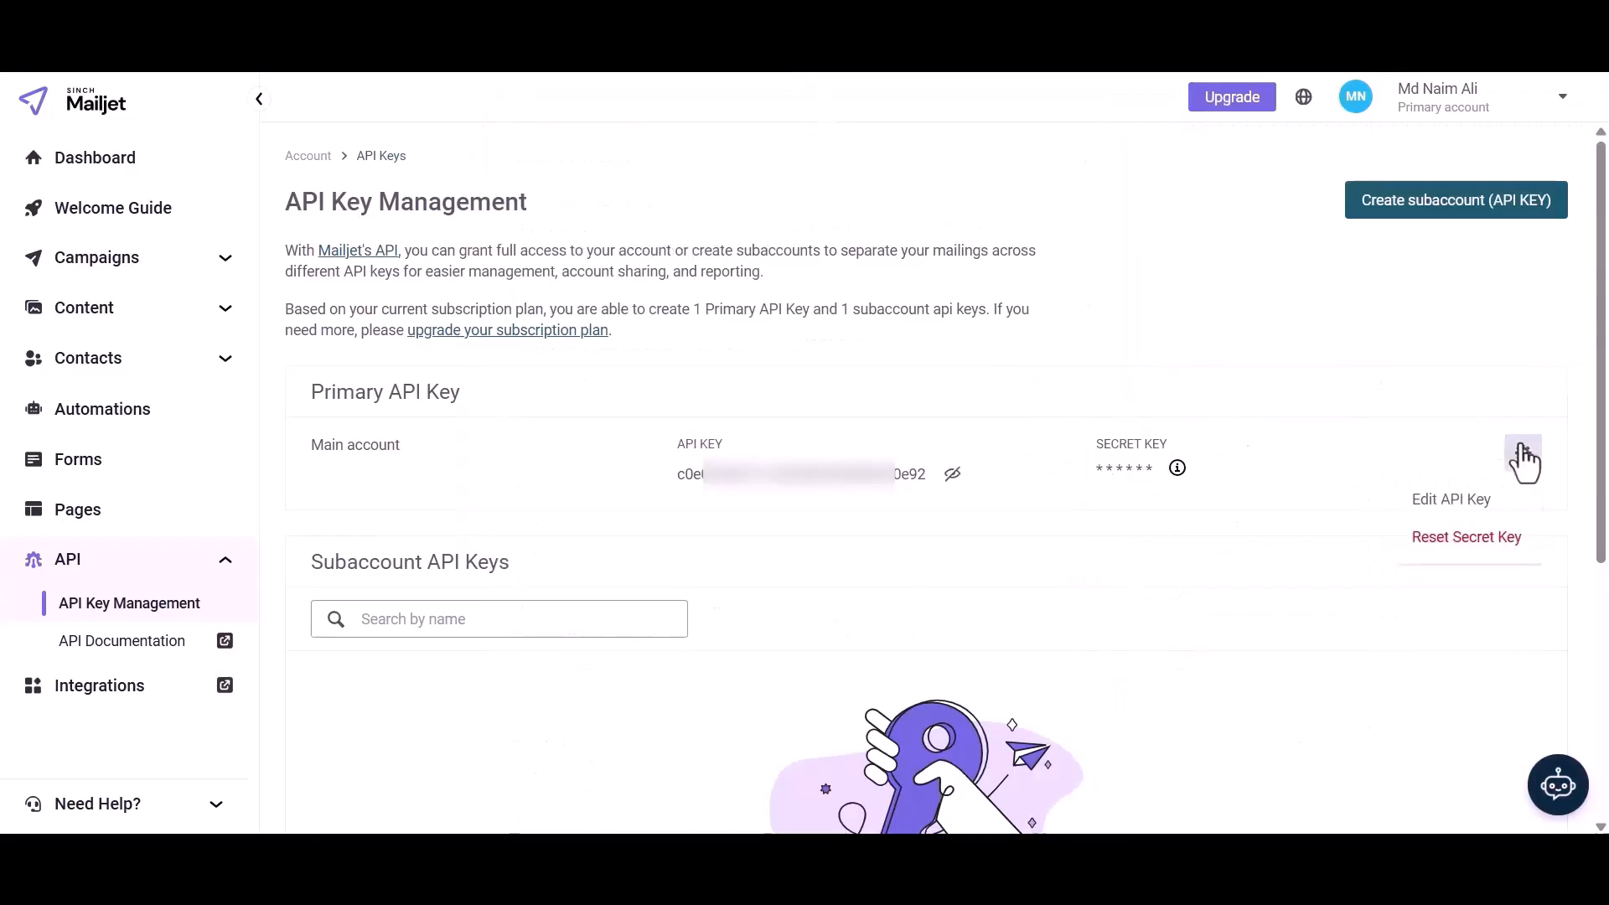
left_click(1462, 543)
left_click(994, 537)
type("RESET")
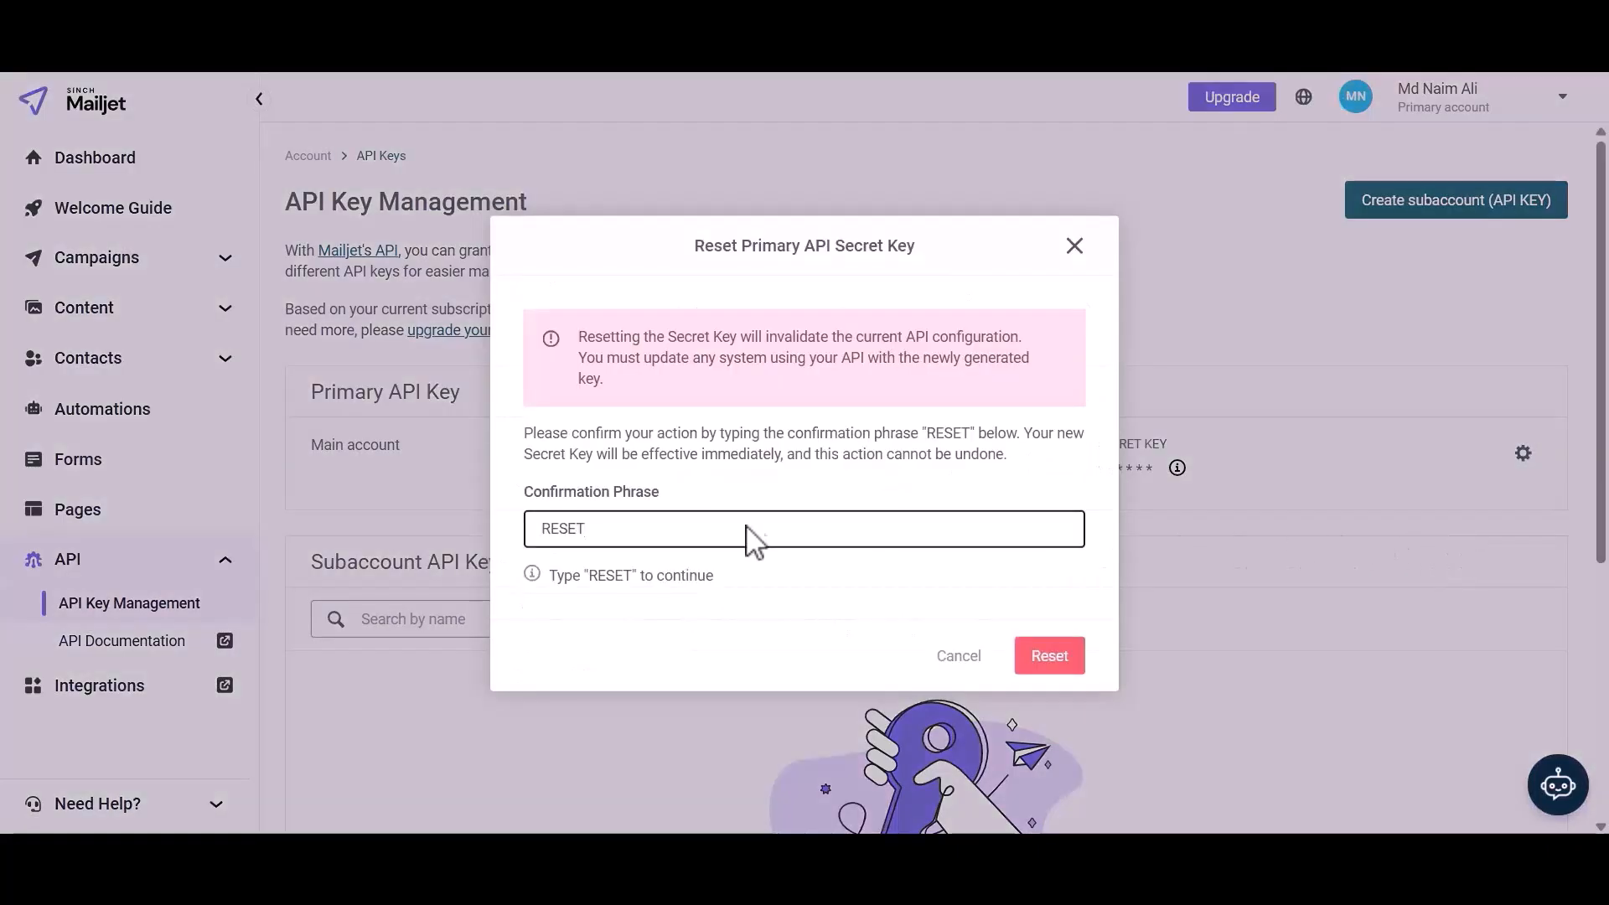
left_click(1047, 662)
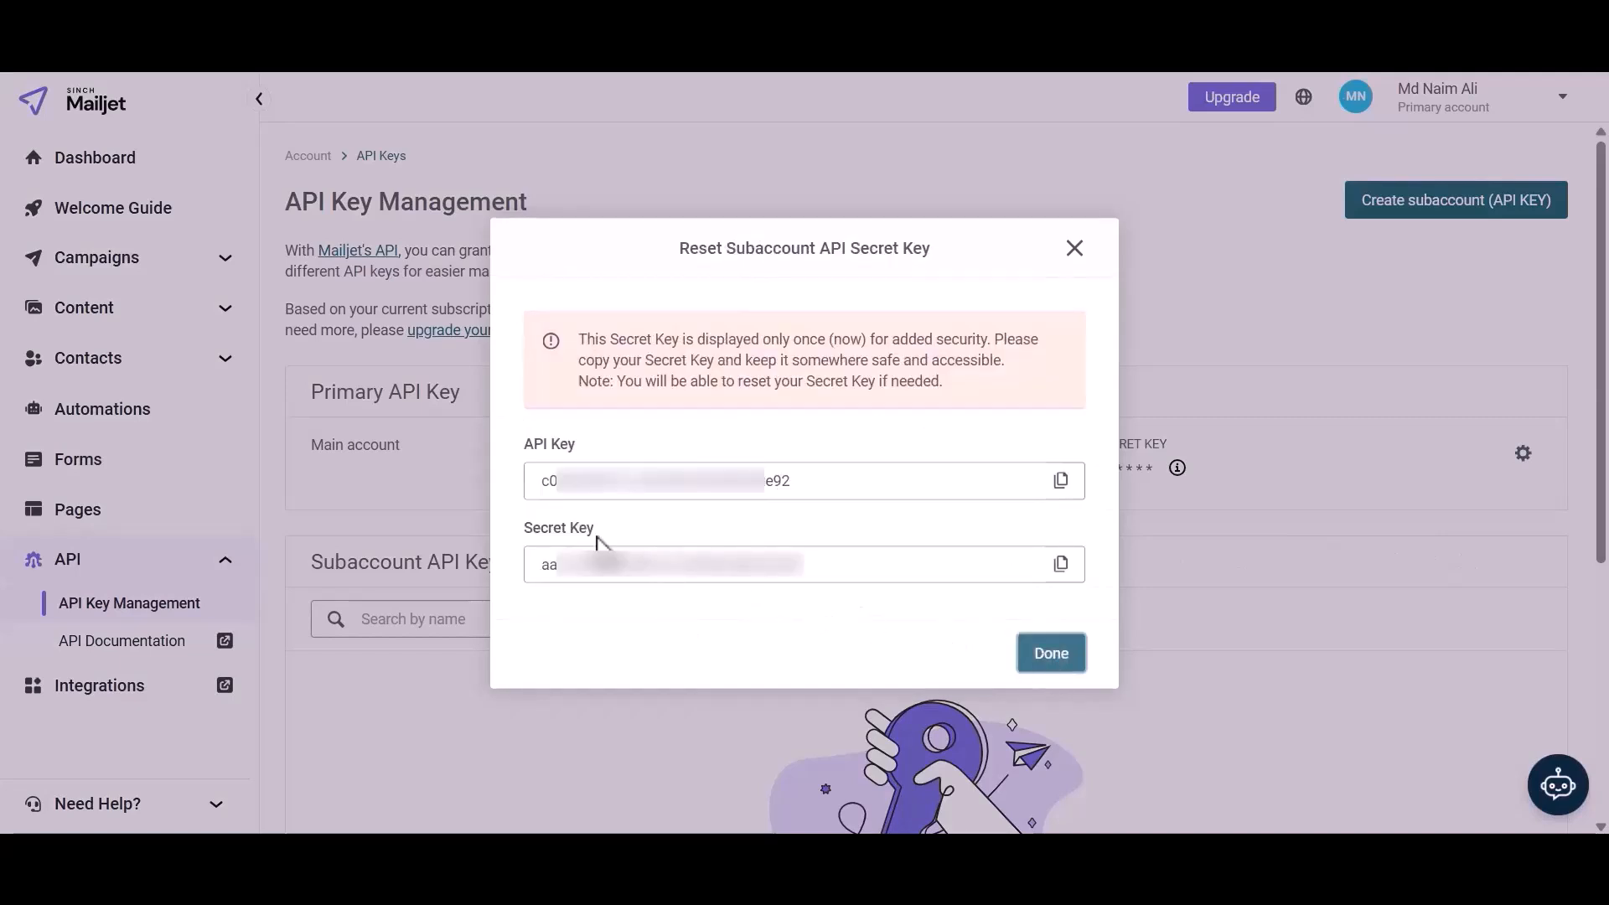
left_click_drag(563, 564, 719, 575)
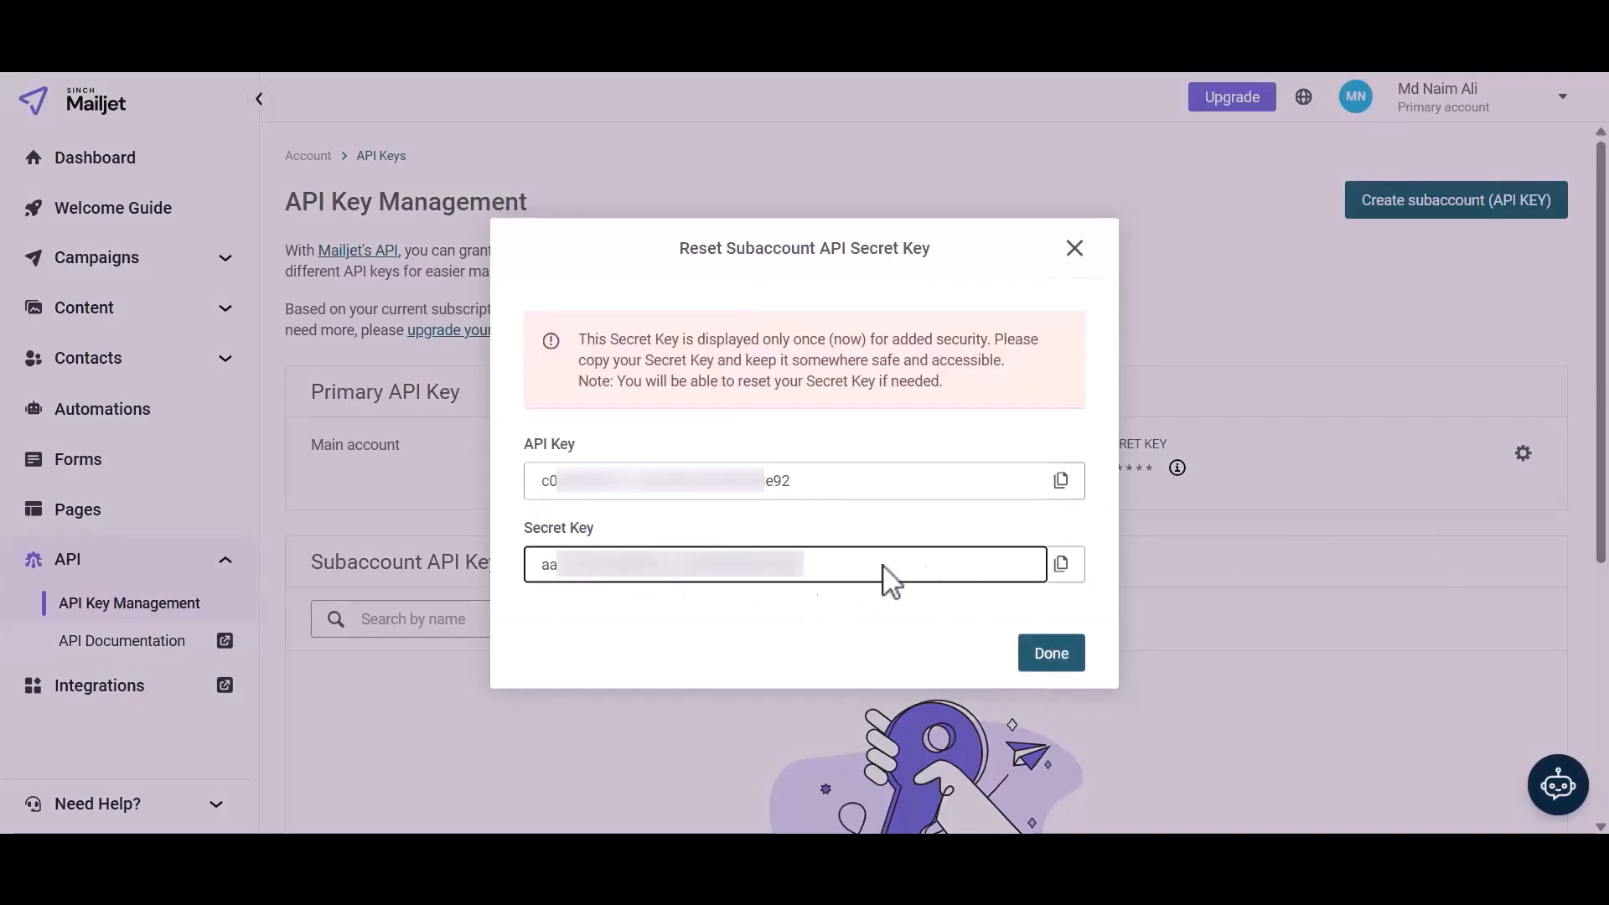
left_click(1061, 564)
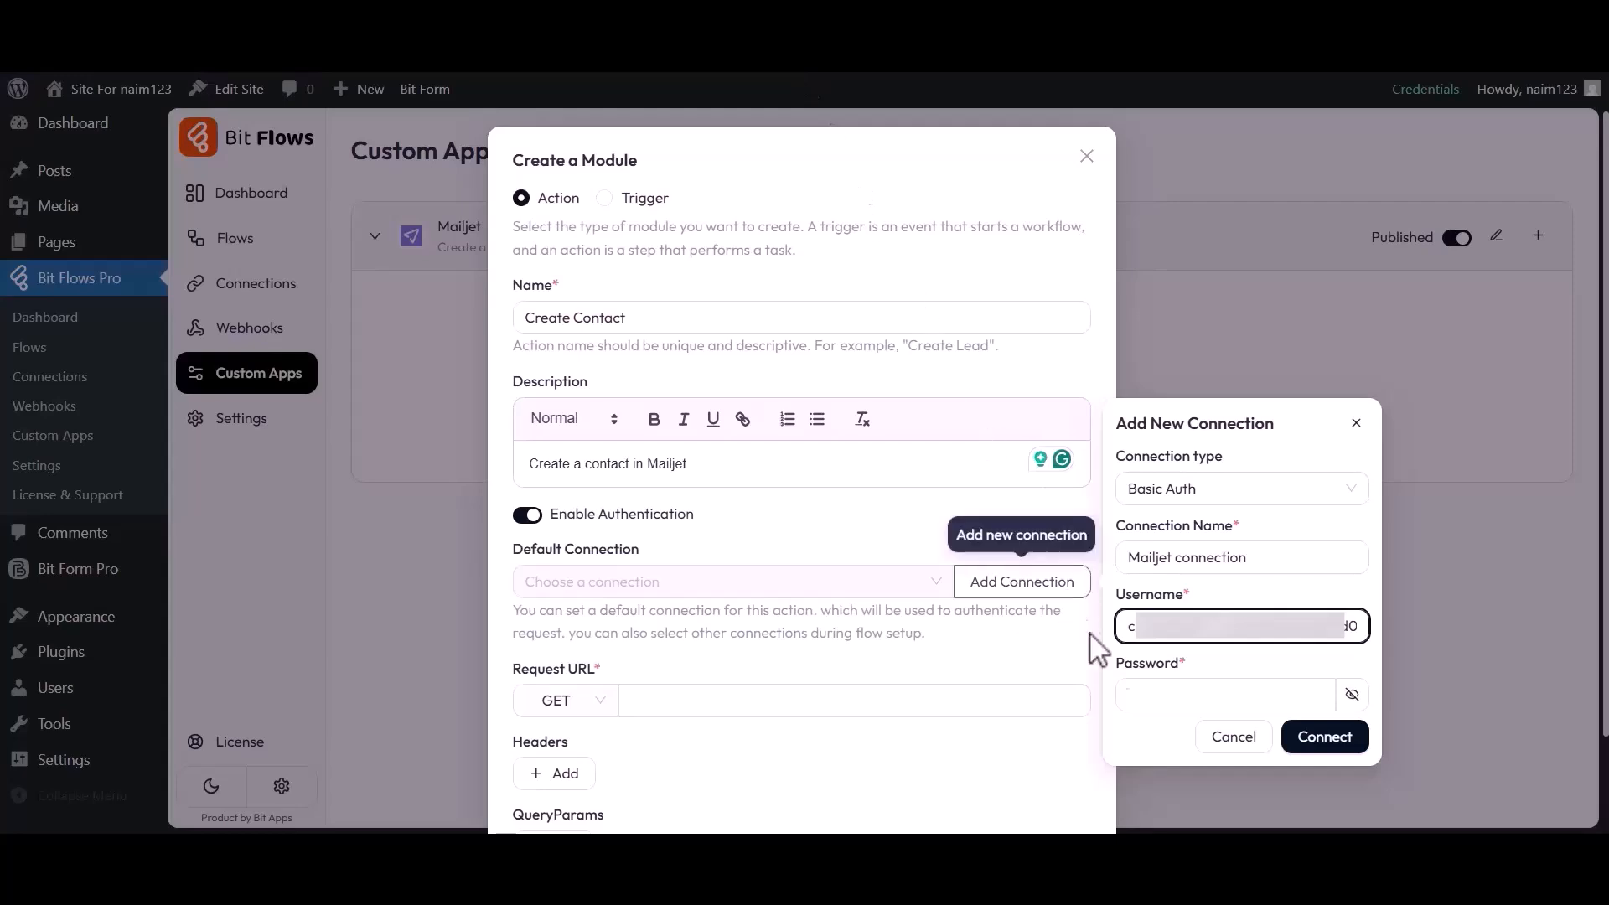
Paste the new secret key as the password and save the Mailjet connection
left_click(1194, 692)
key("ctrl+v")
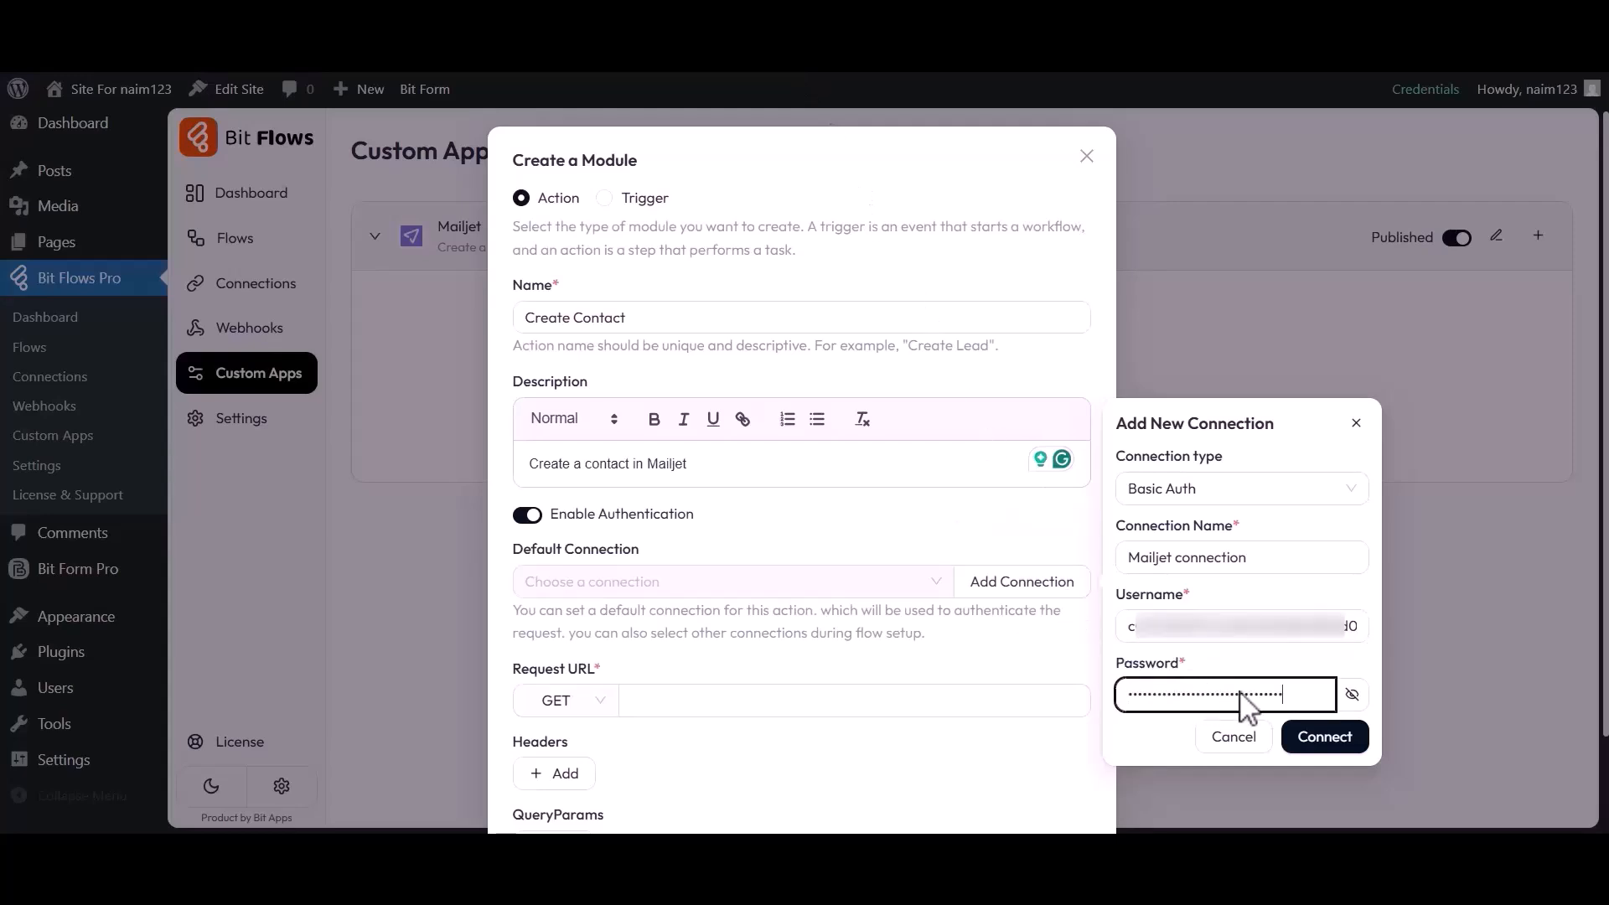
left_click(1323, 737)
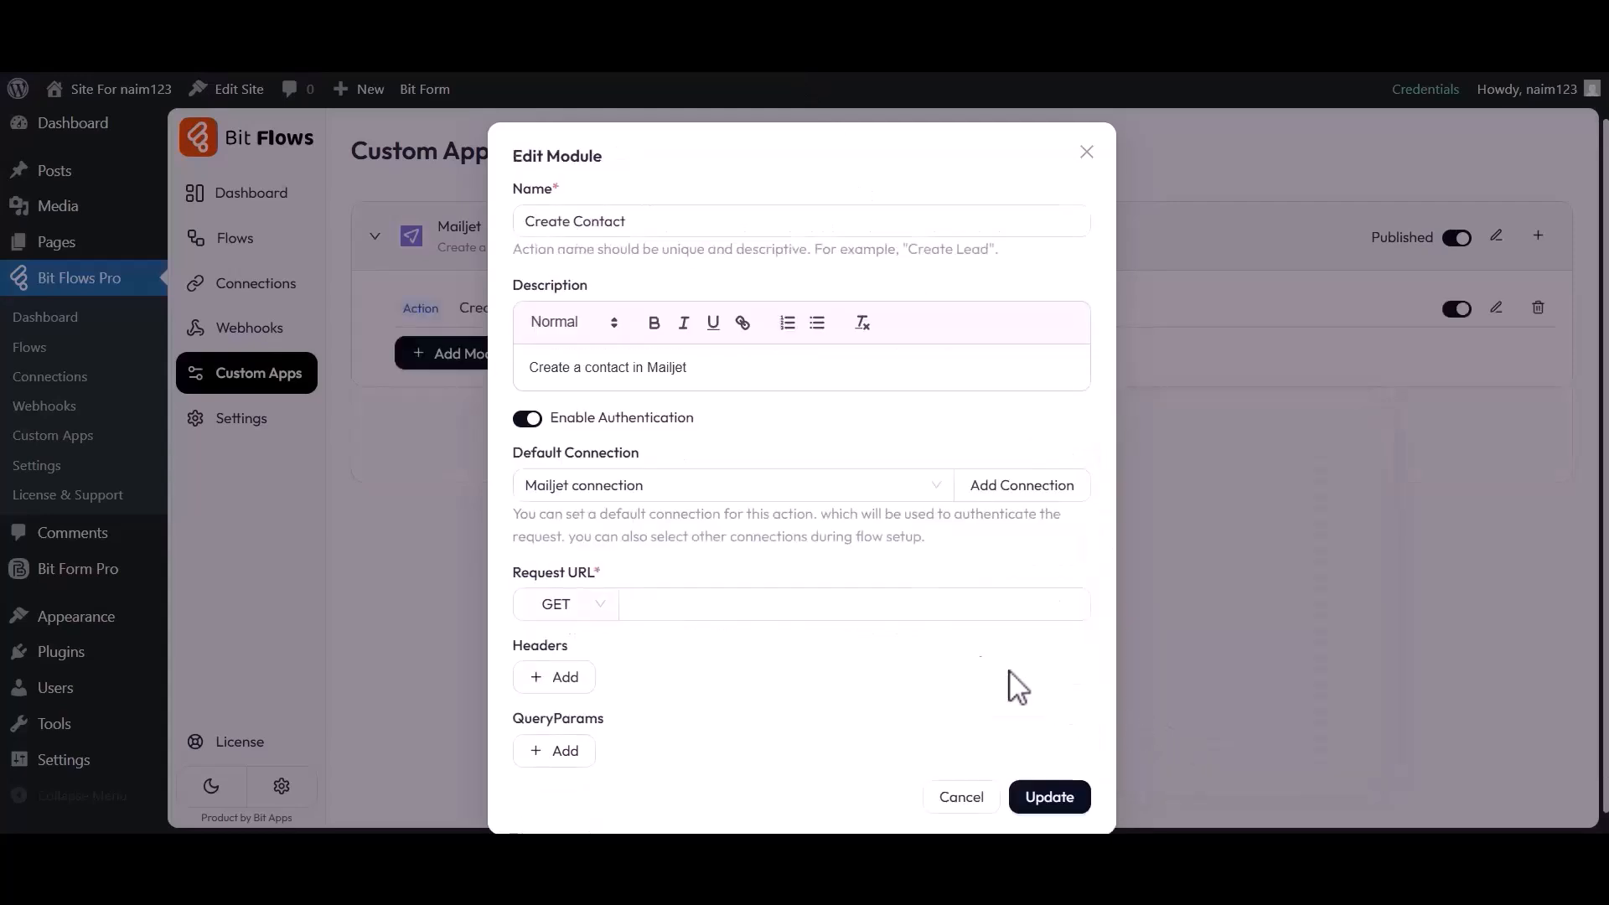
Confirm 'Mailjet connection' as the action's default connection
left_click_drag(516, 453, 637, 453)
left_click(618, 482)
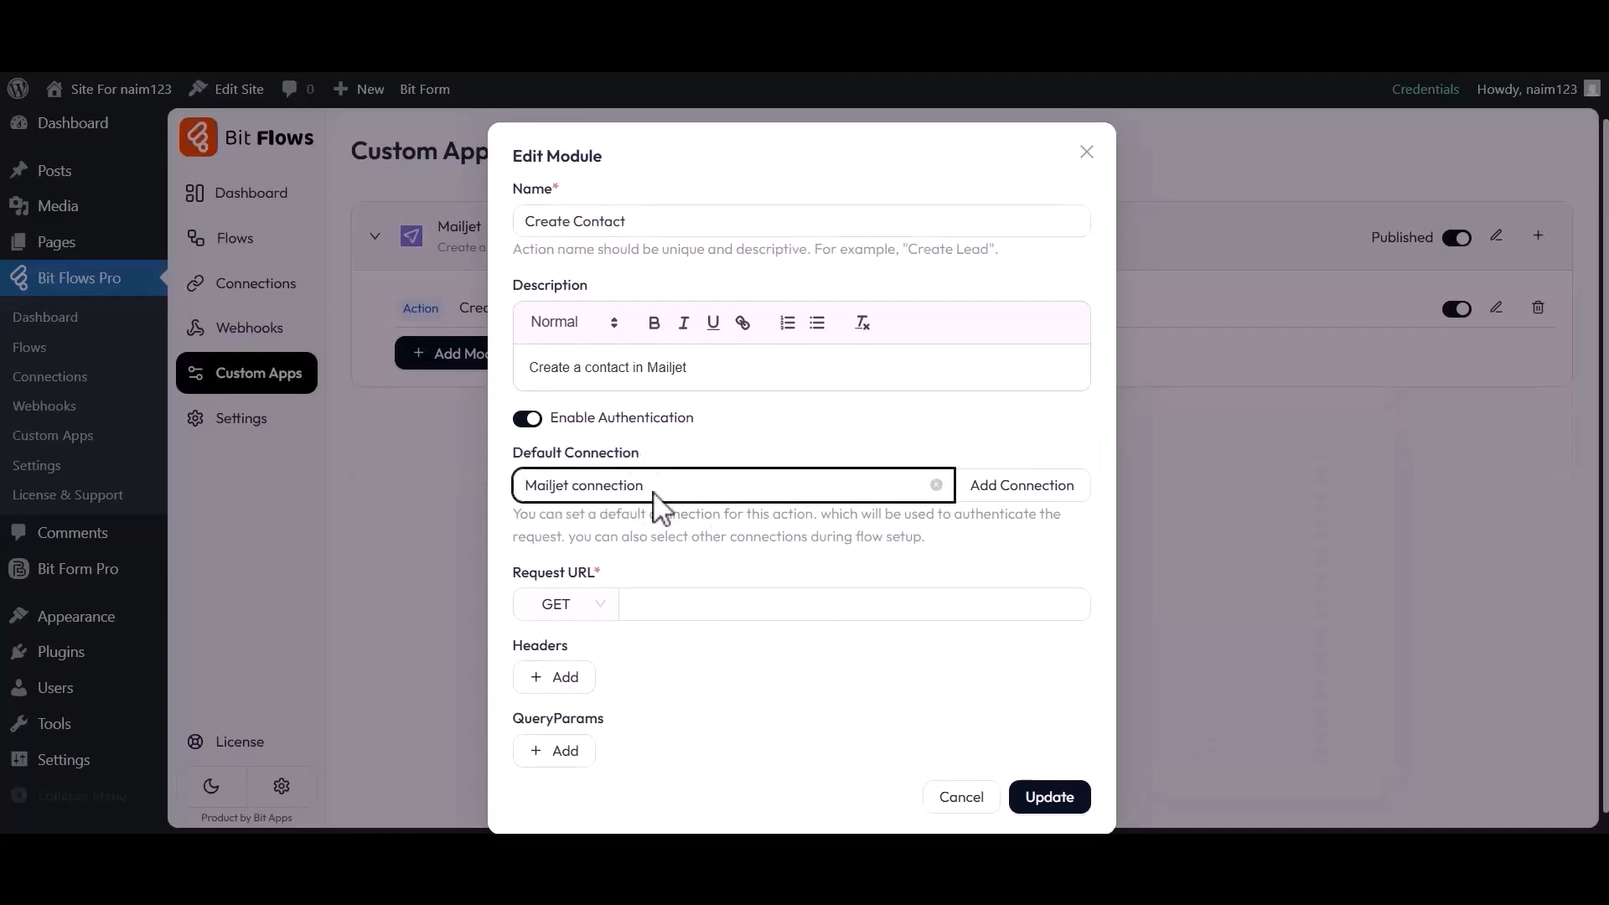
left_click_drag(513, 572, 603, 578)
left_click(602, 577)
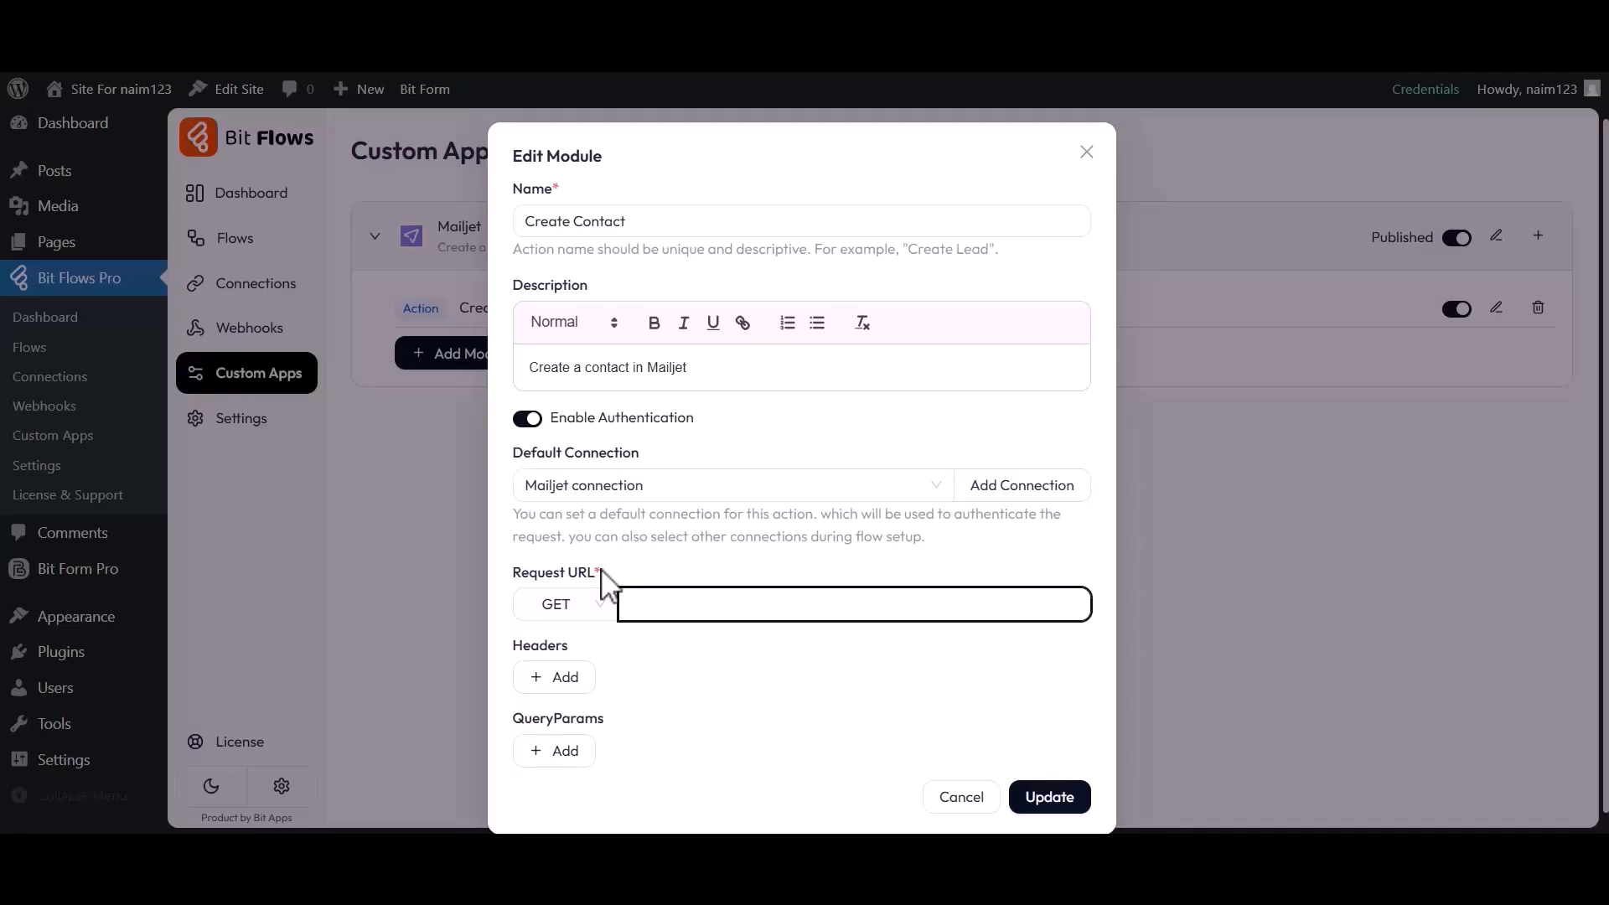
Make the request a POST to the pasted api.mailjet.com URL with JSON content type
left_click(561, 607)
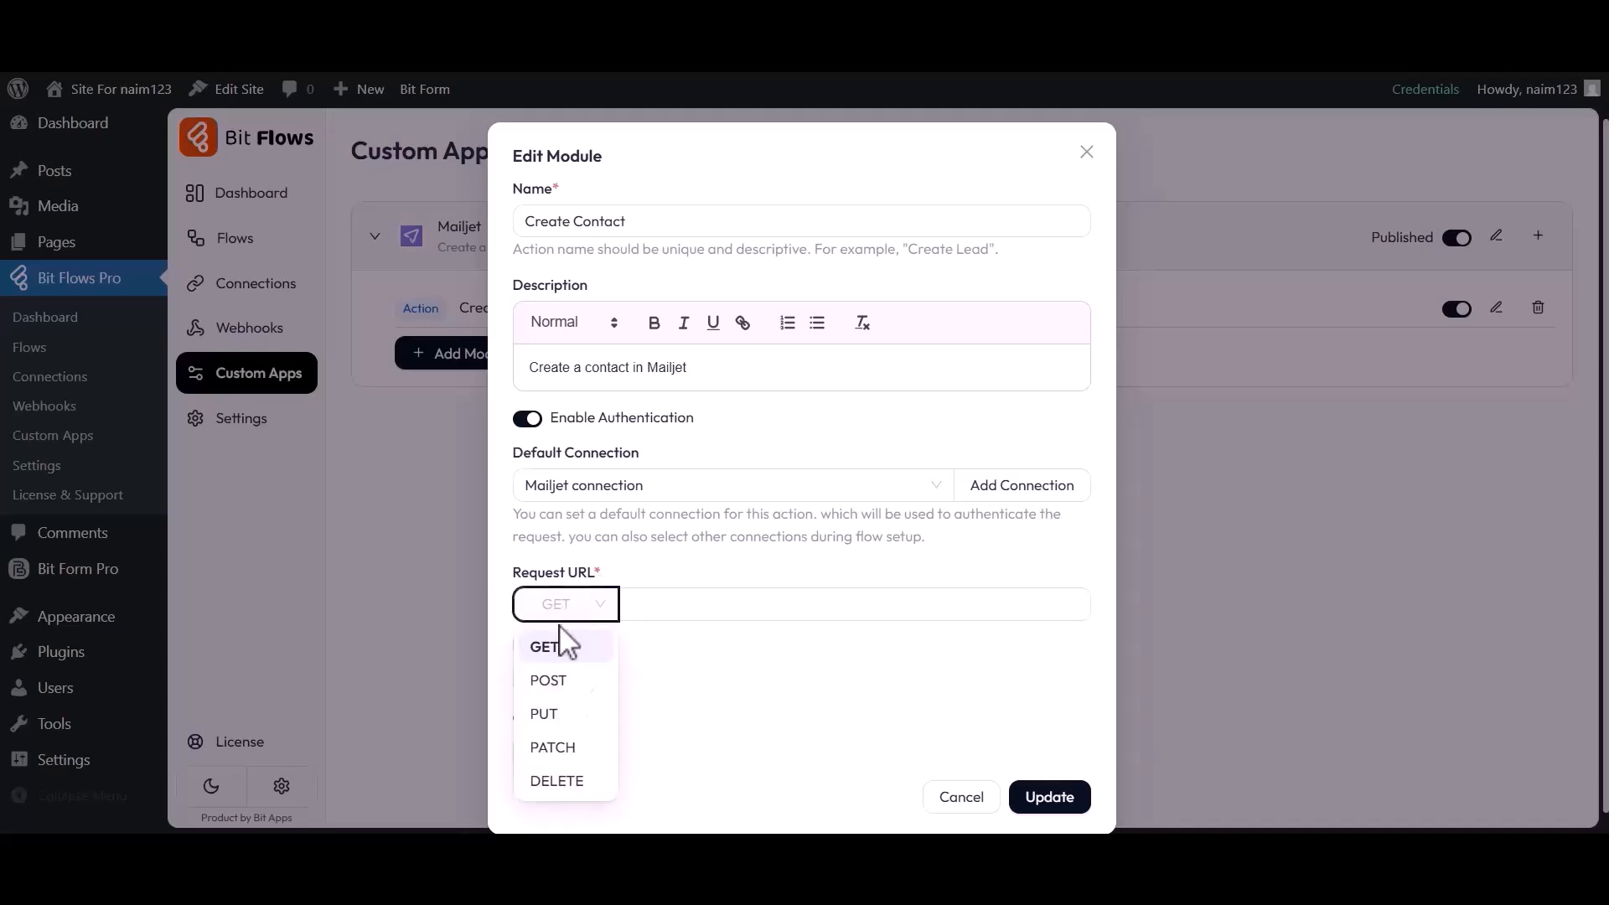
left_click(552, 679)
left_click(682, 612)
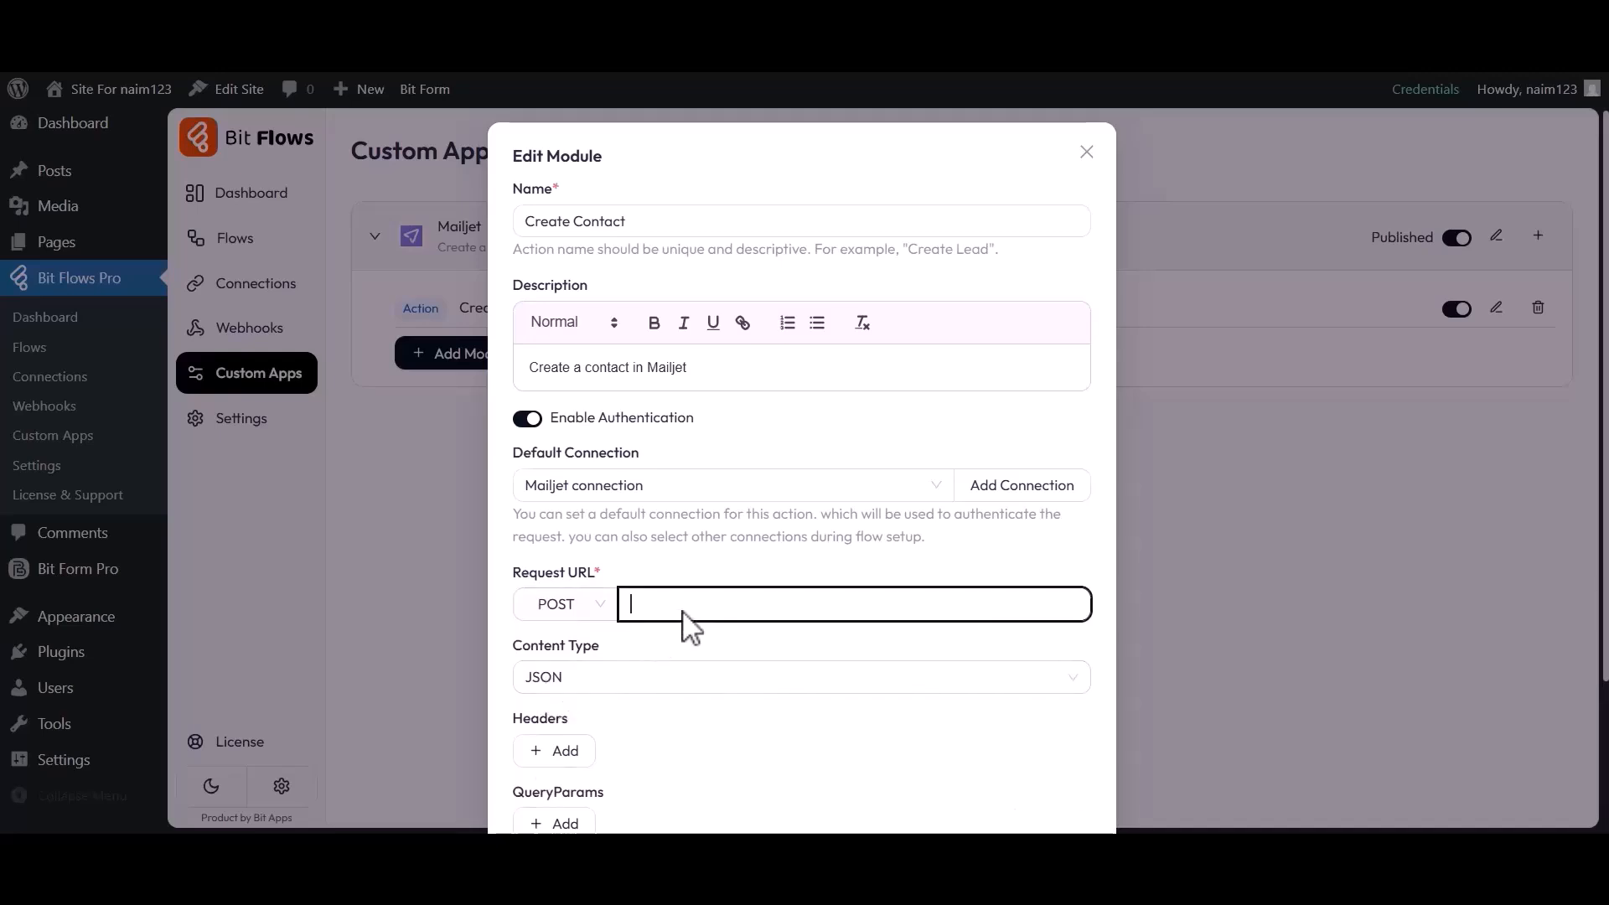
key("ctrl+v")
scroll(687, 627, "down", 3)
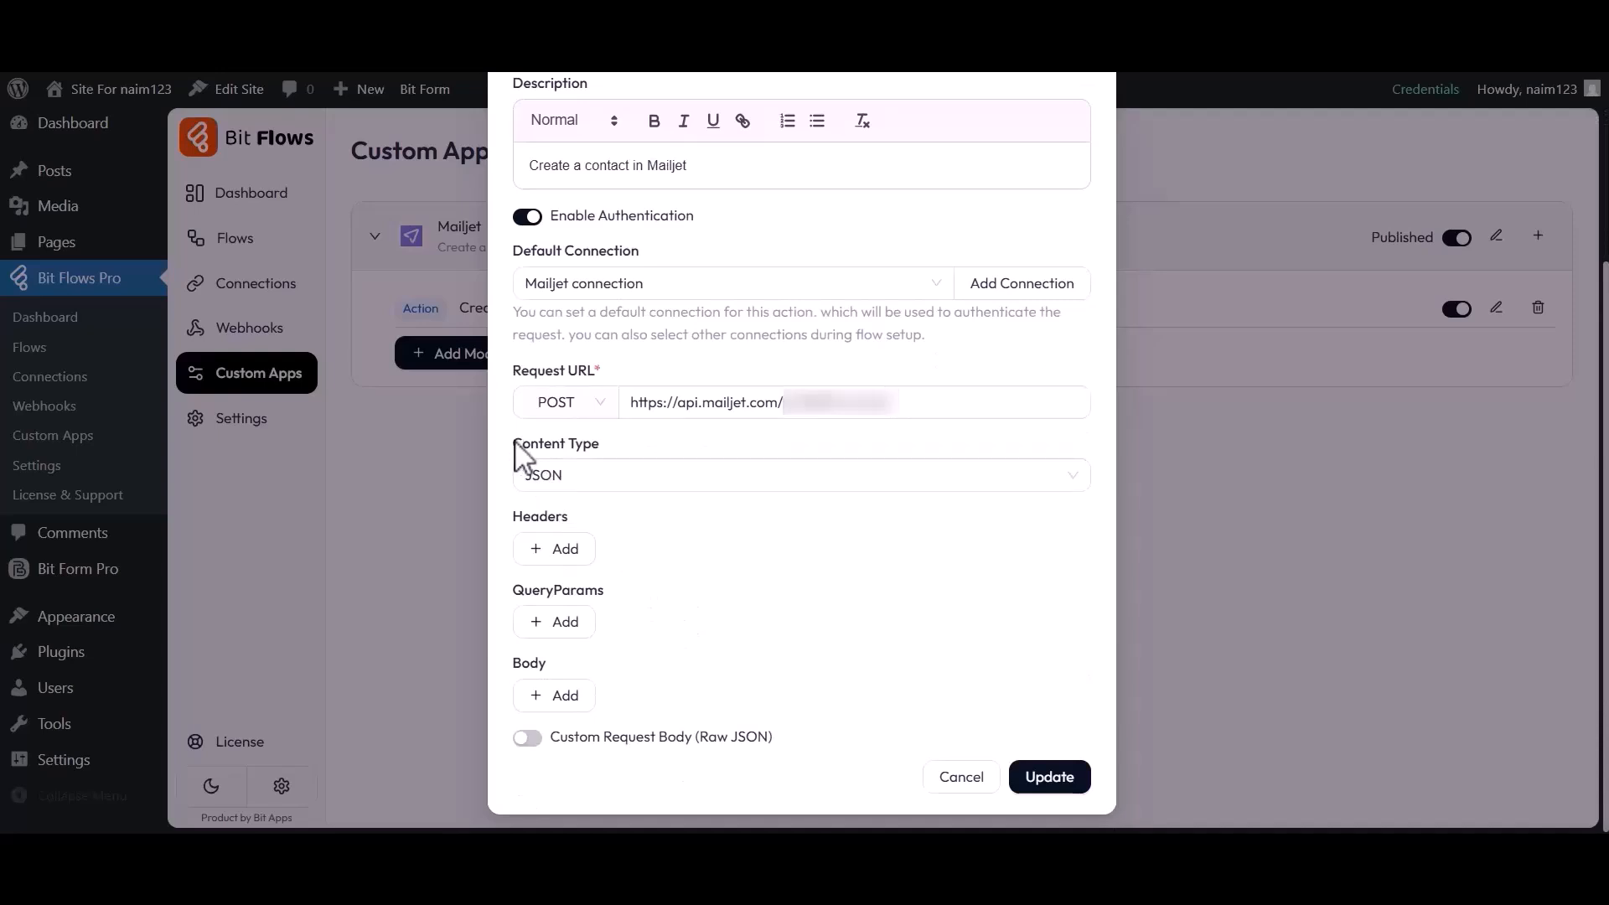
left_click(553, 486)
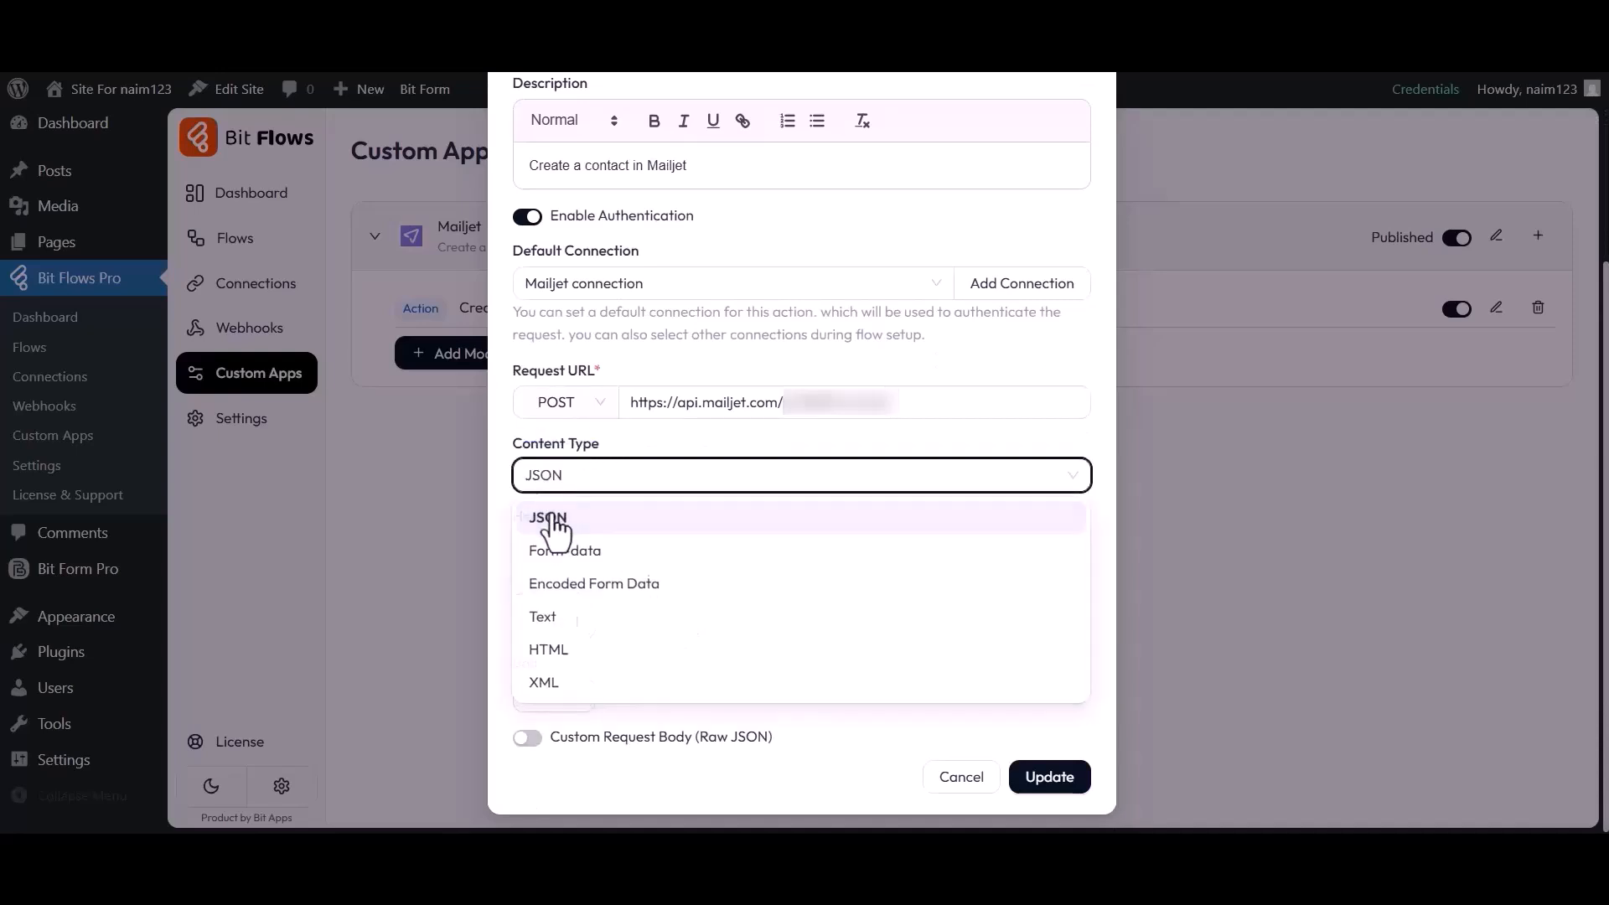
left_click(550, 520)
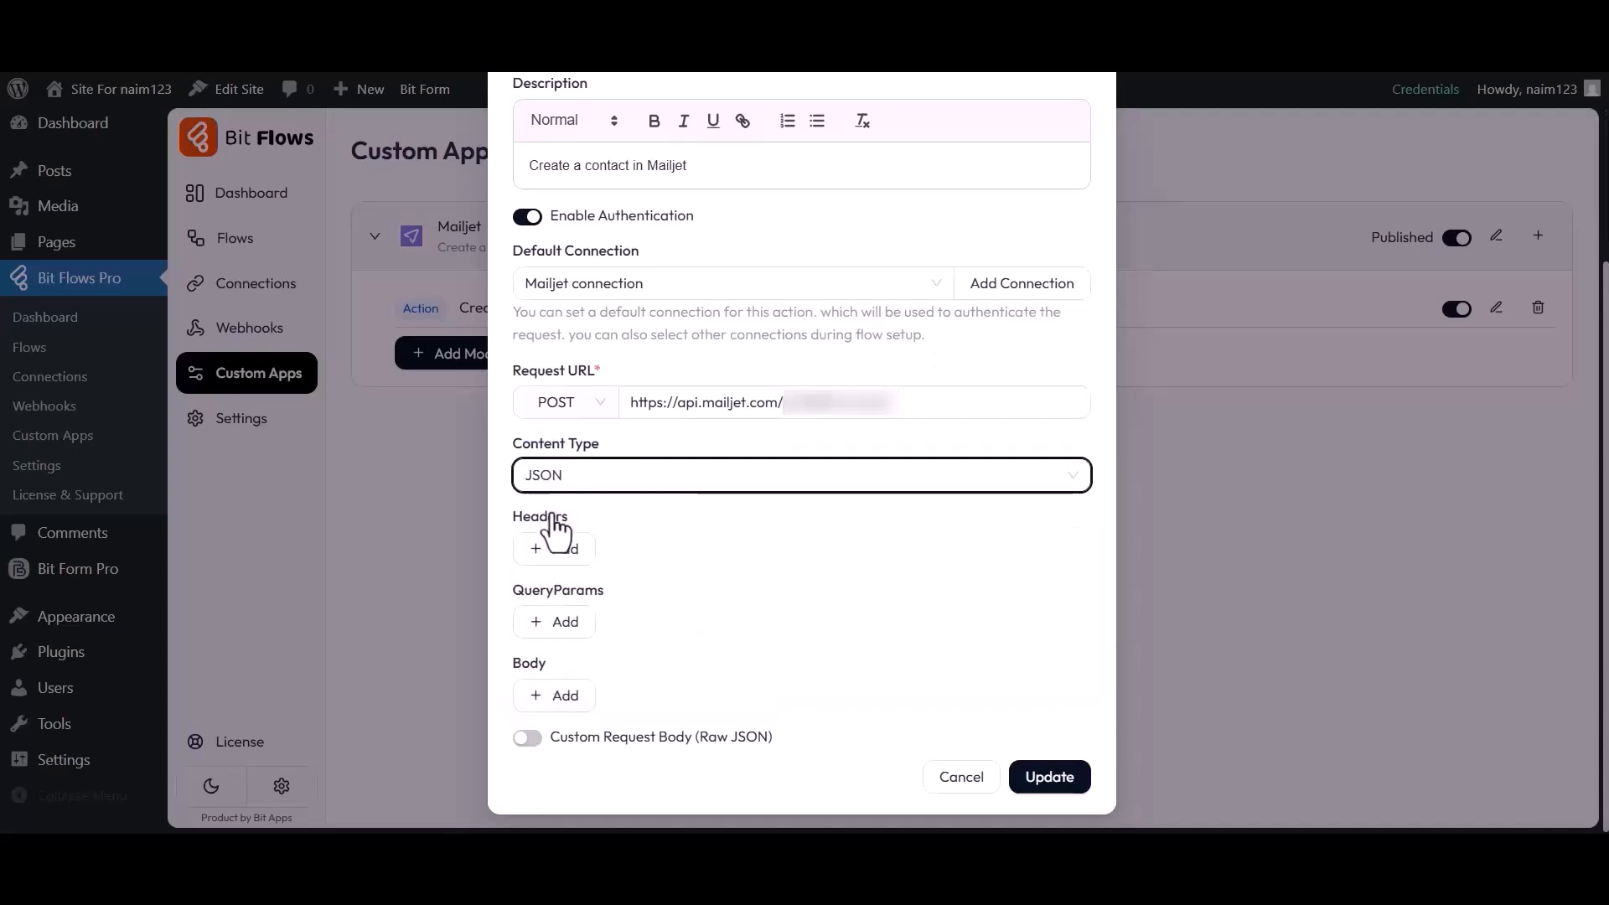
left_click_drag(510, 515, 573, 514)
left_click(573, 515)
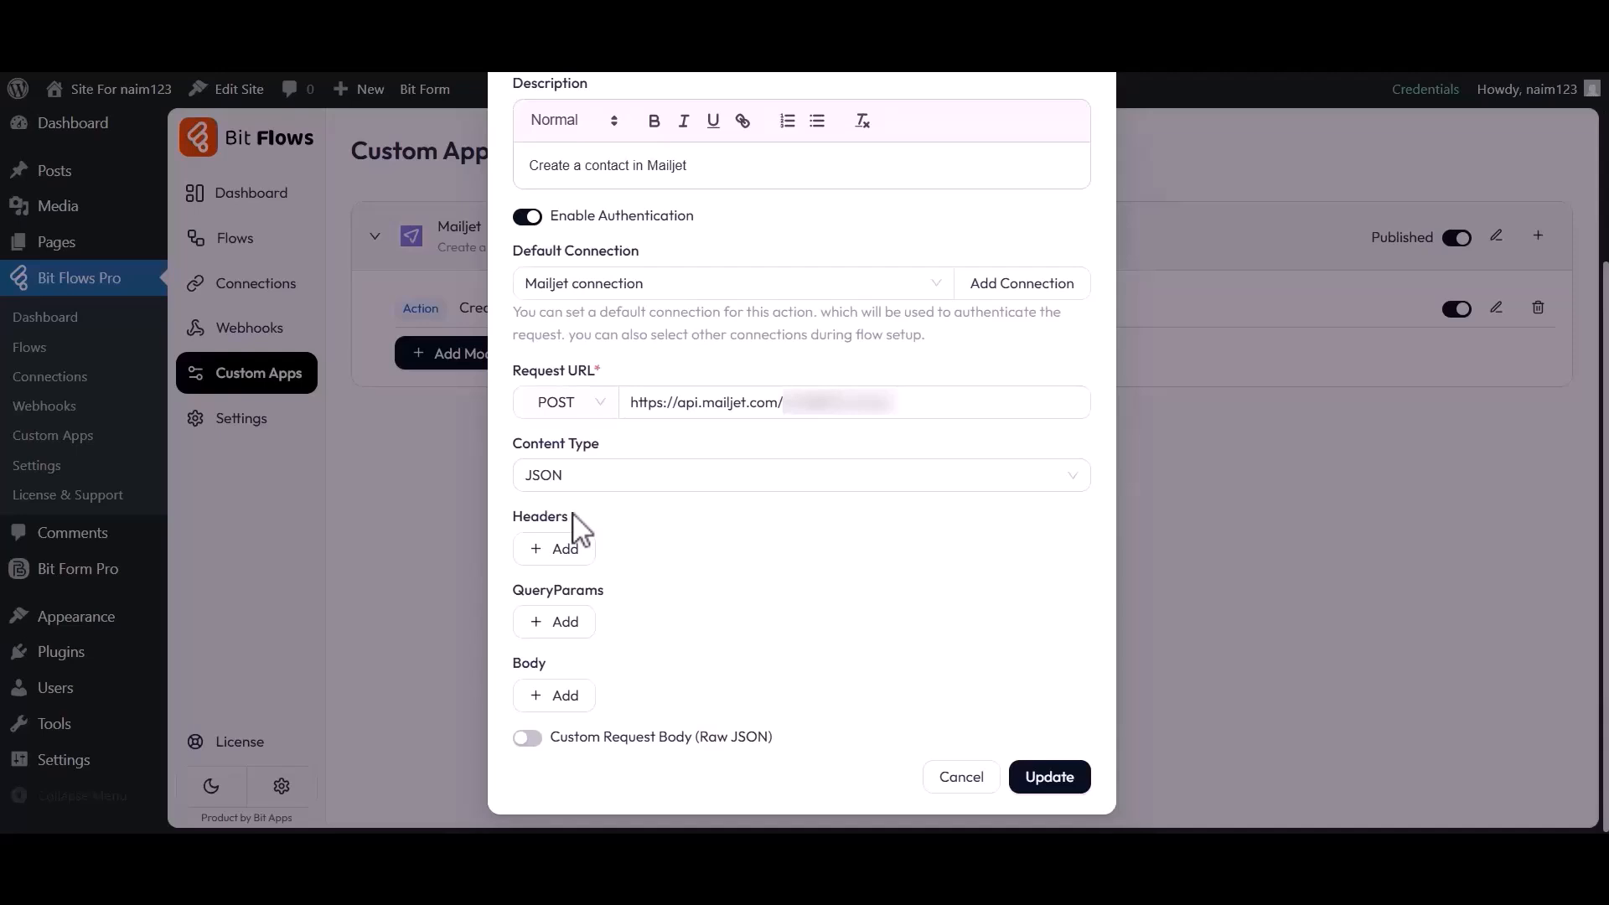
left_click(564, 559)
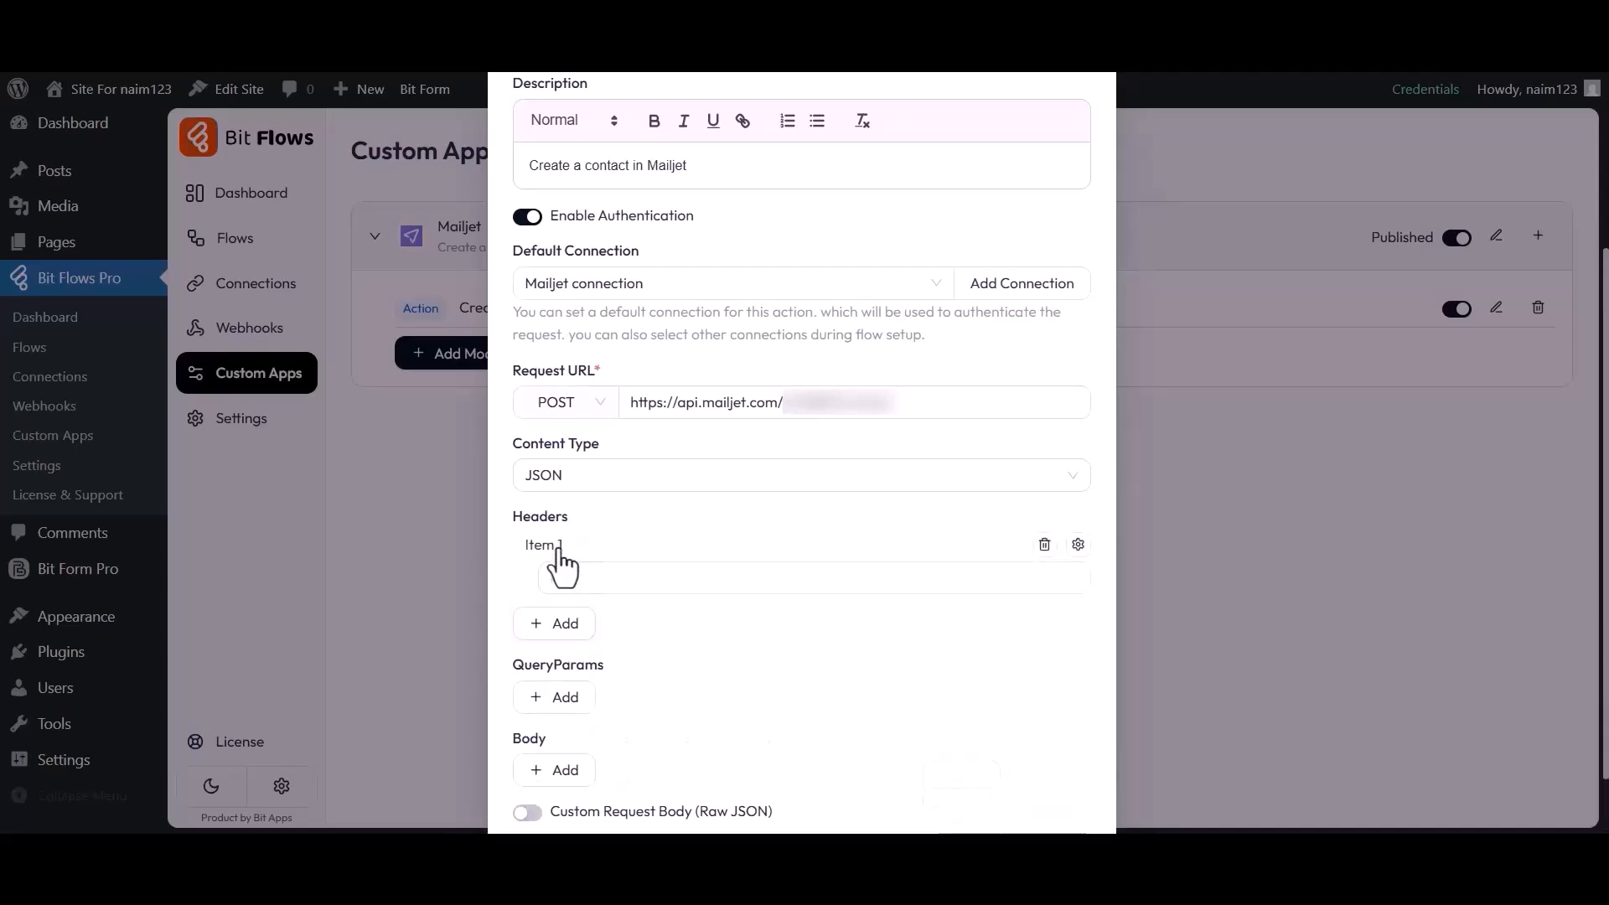
left_click(589, 580)
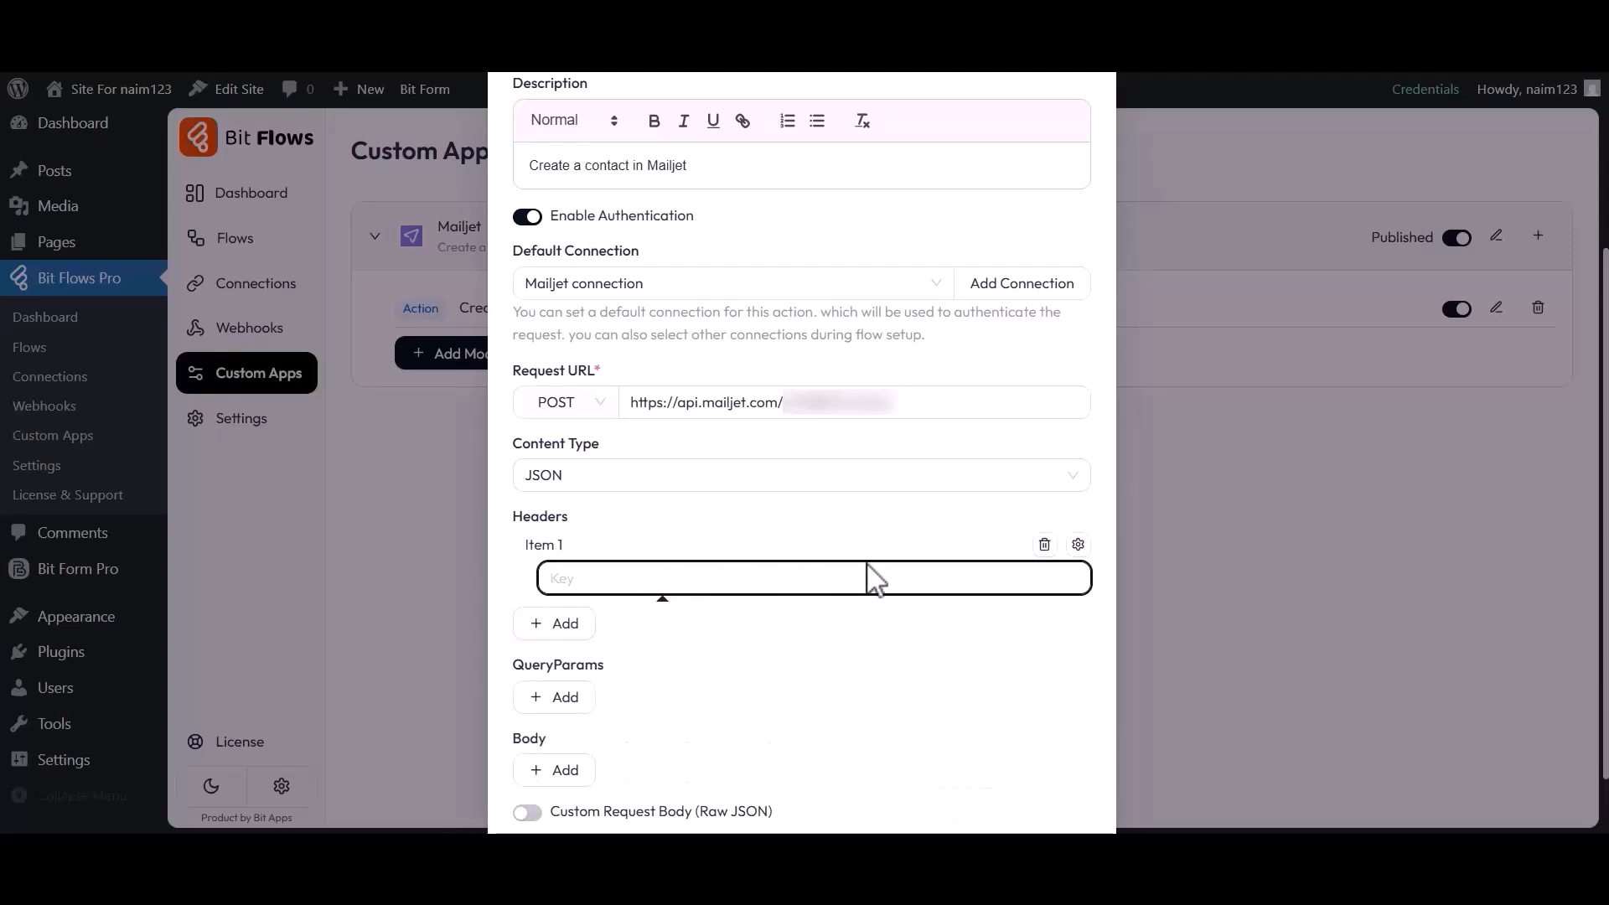
left_click(1078, 545)
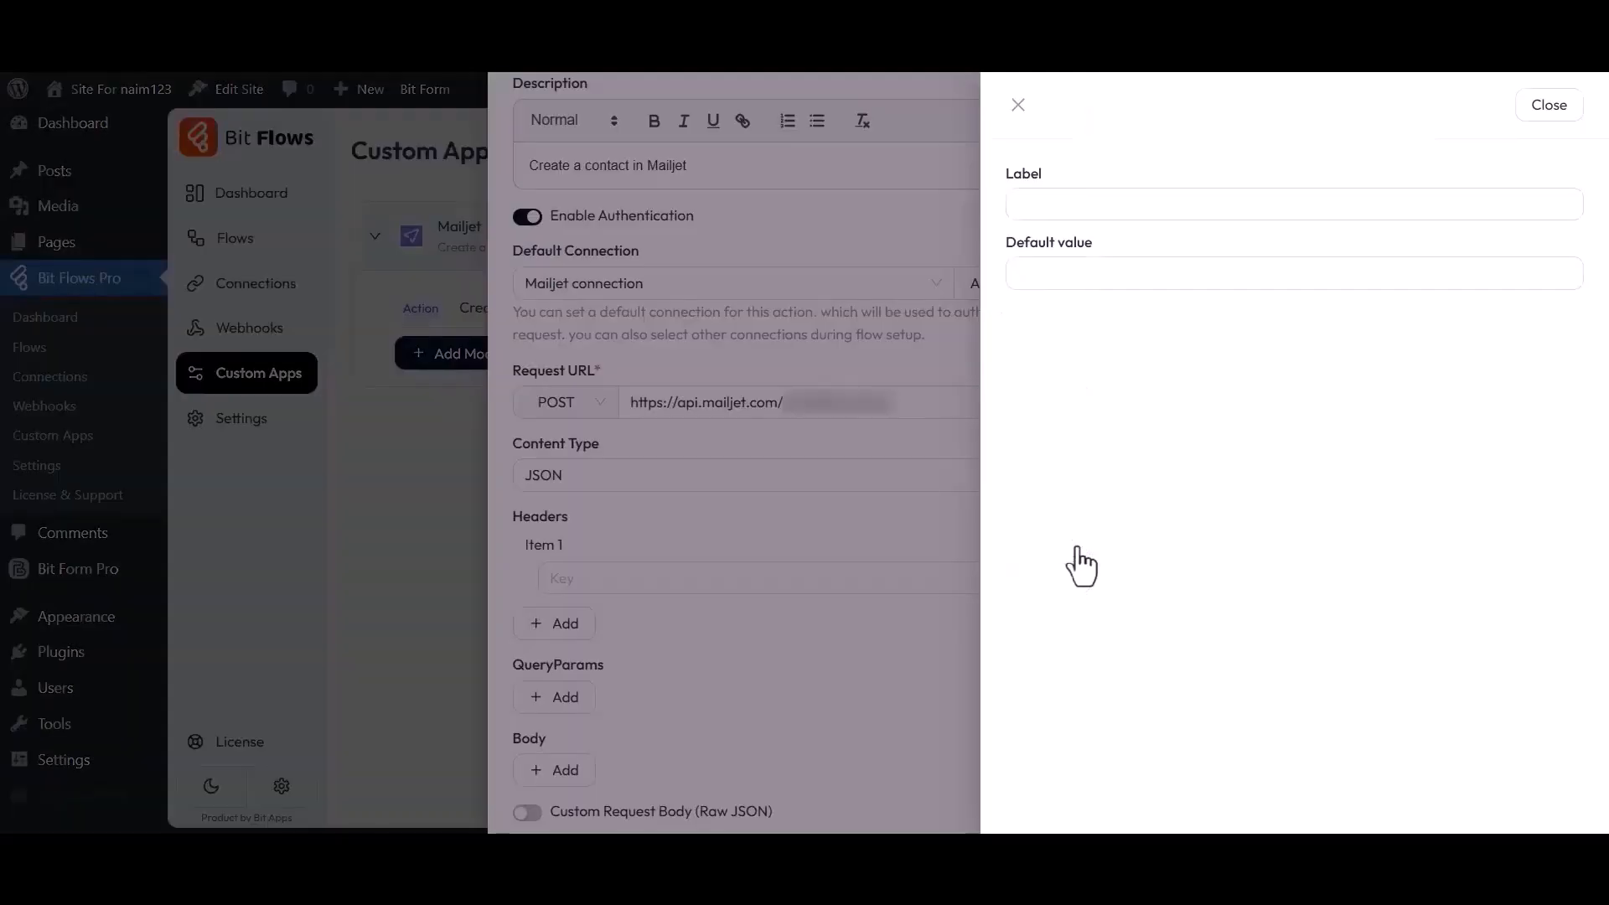
left_click_drag(1009, 174, 1051, 172)
left_click(1052, 171)
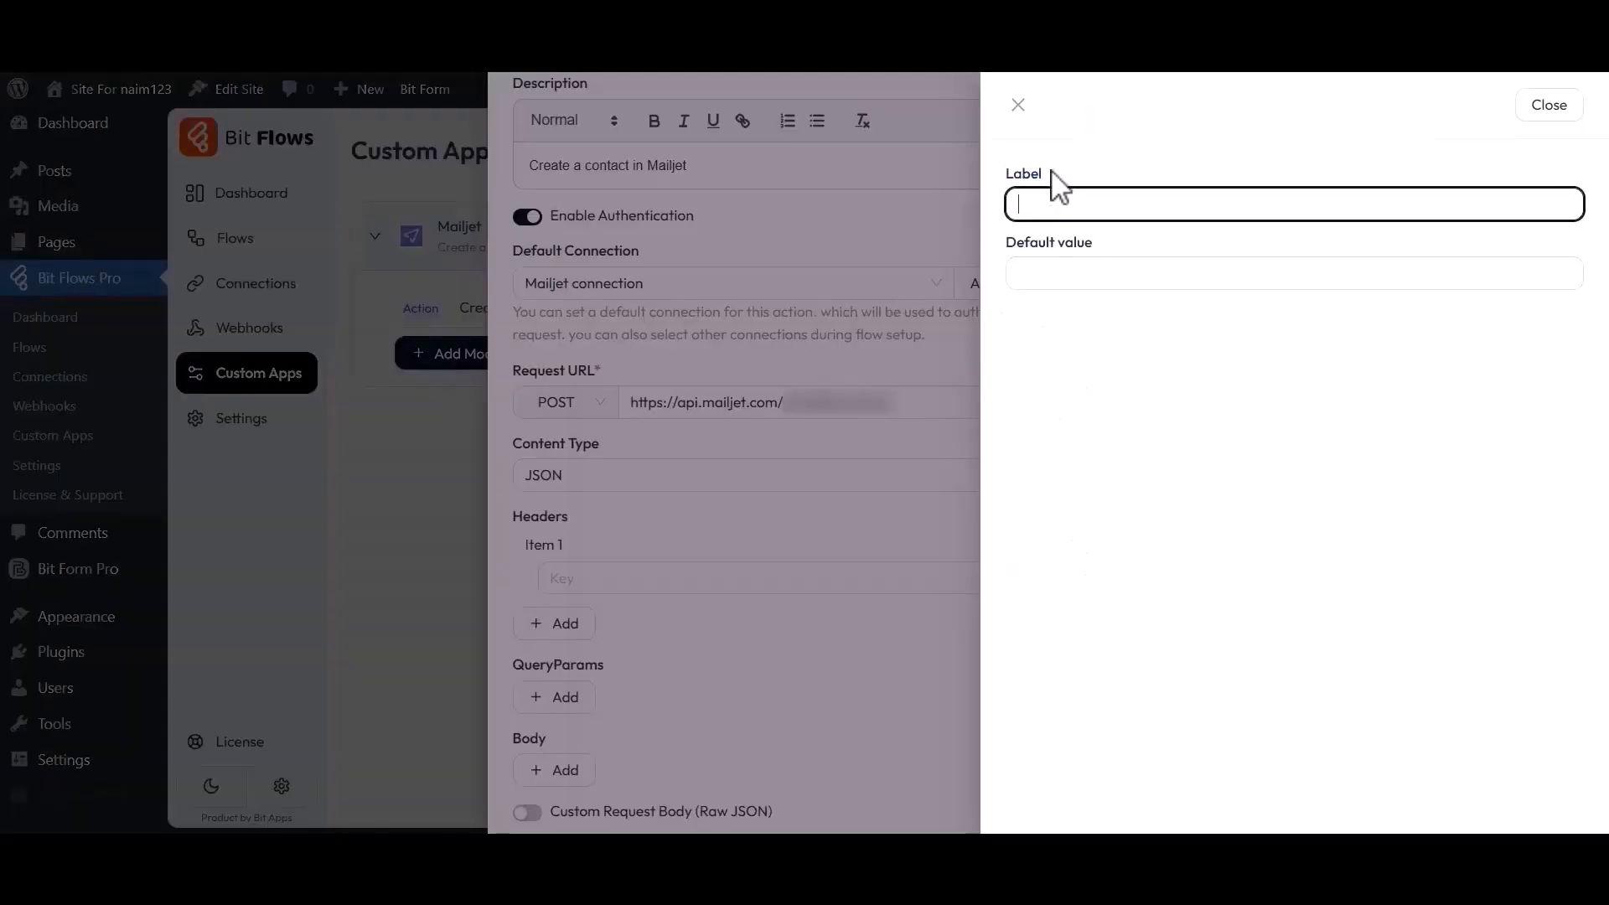
left_click_drag(1007, 244, 1099, 244)
left_click(1101, 241)
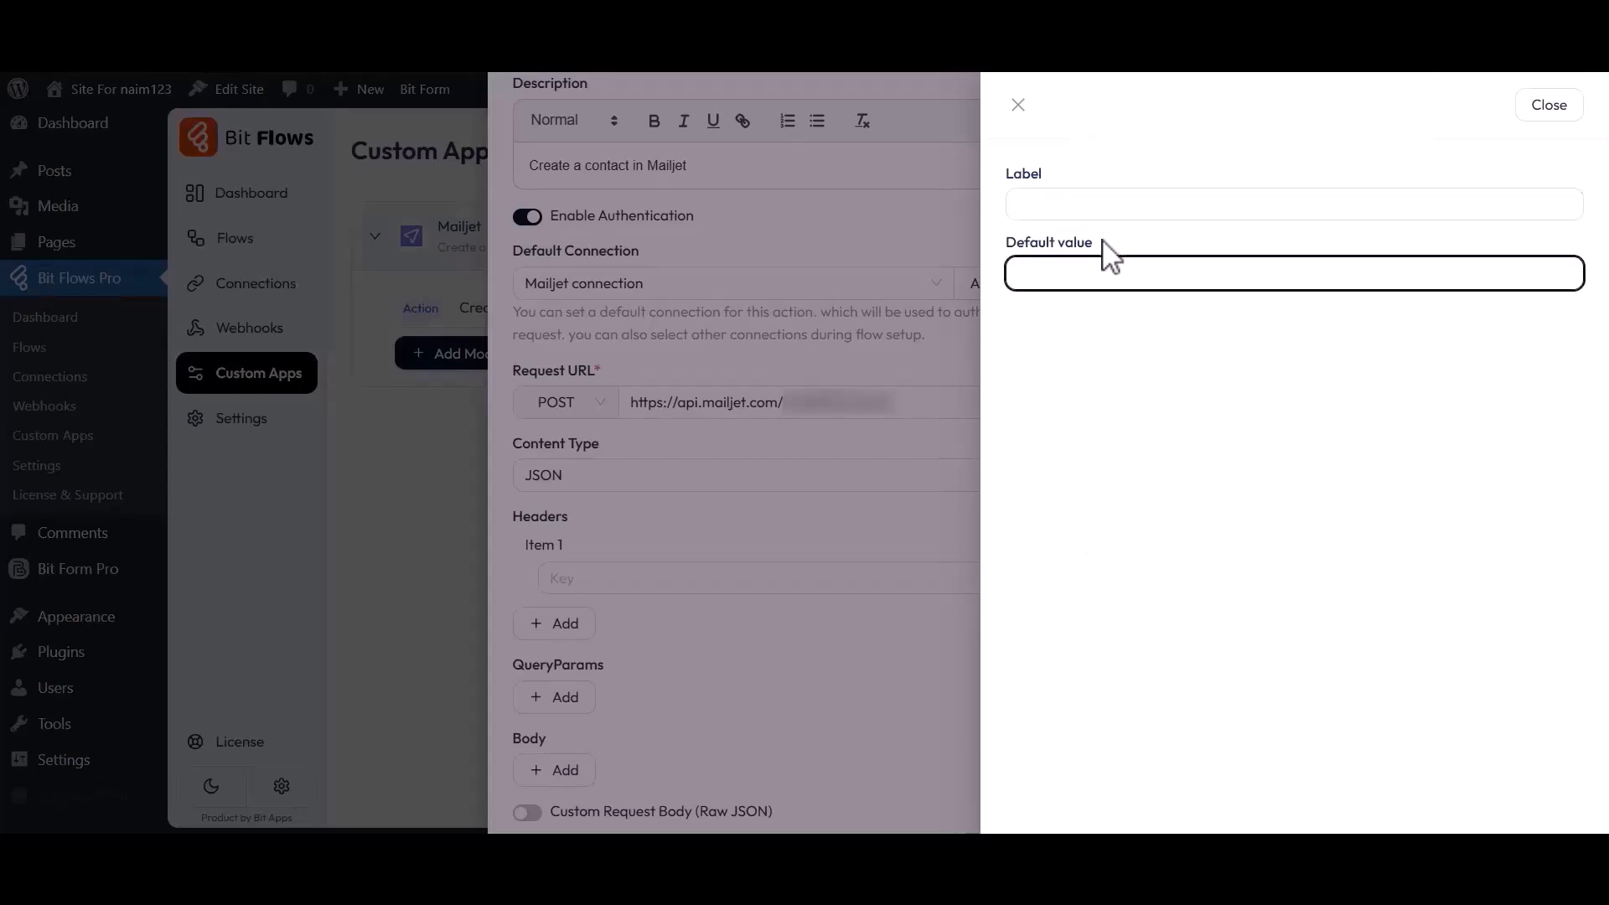
left_click(1548, 104)
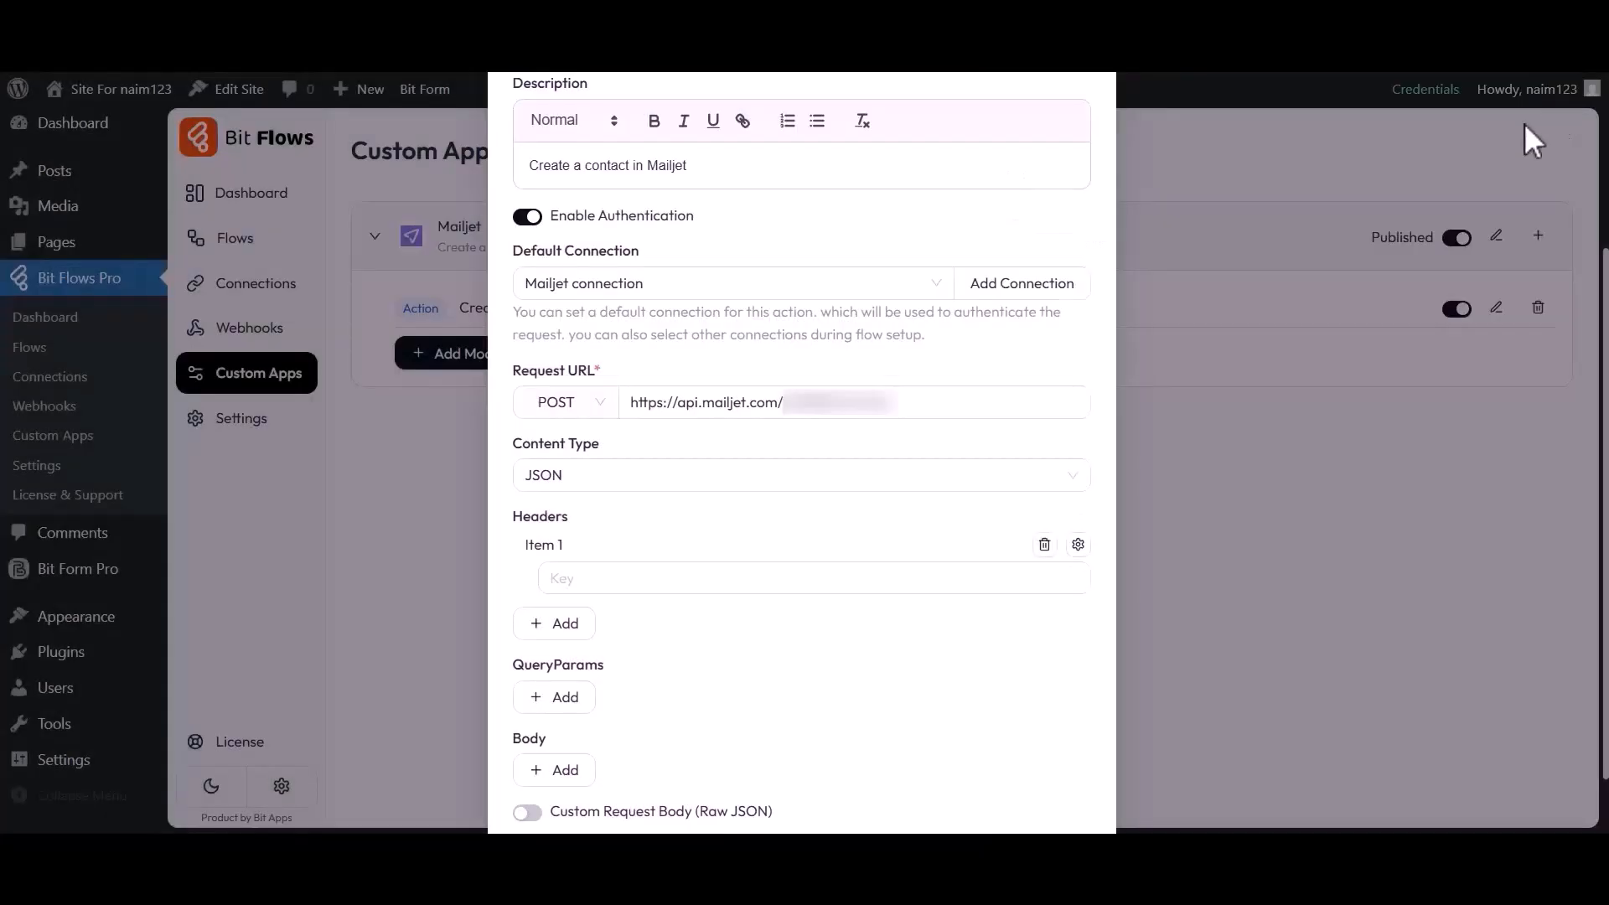
left_click_drag(514, 665, 608, 663)
left_click(608, 664)
left_click(560, 702)
left_click(596, 727)
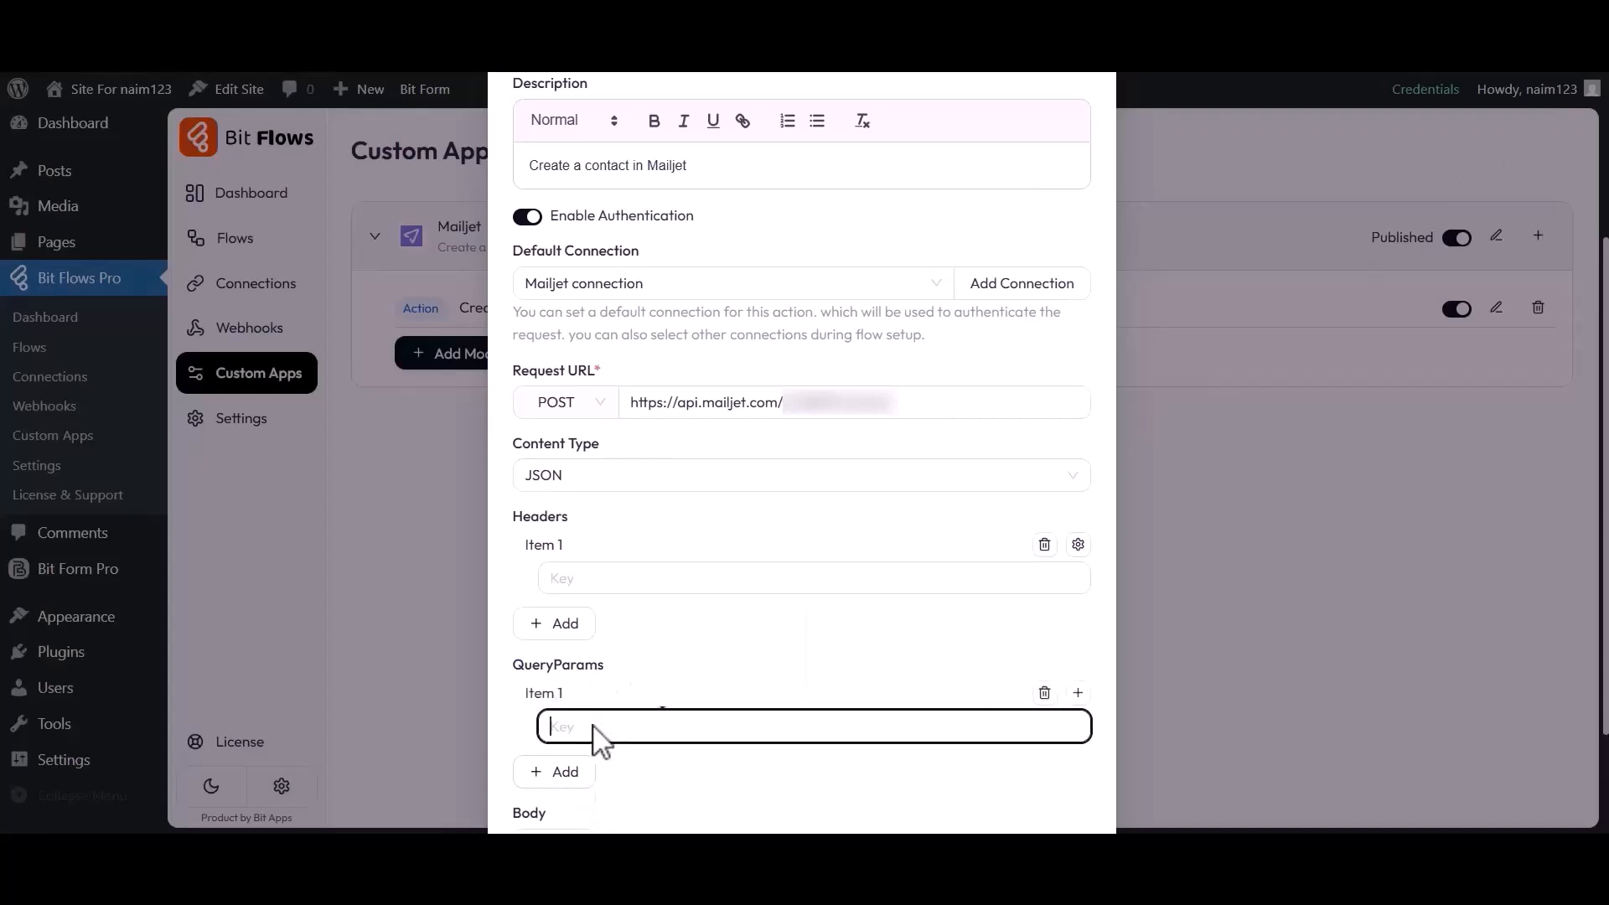
left_click(1078, 692)
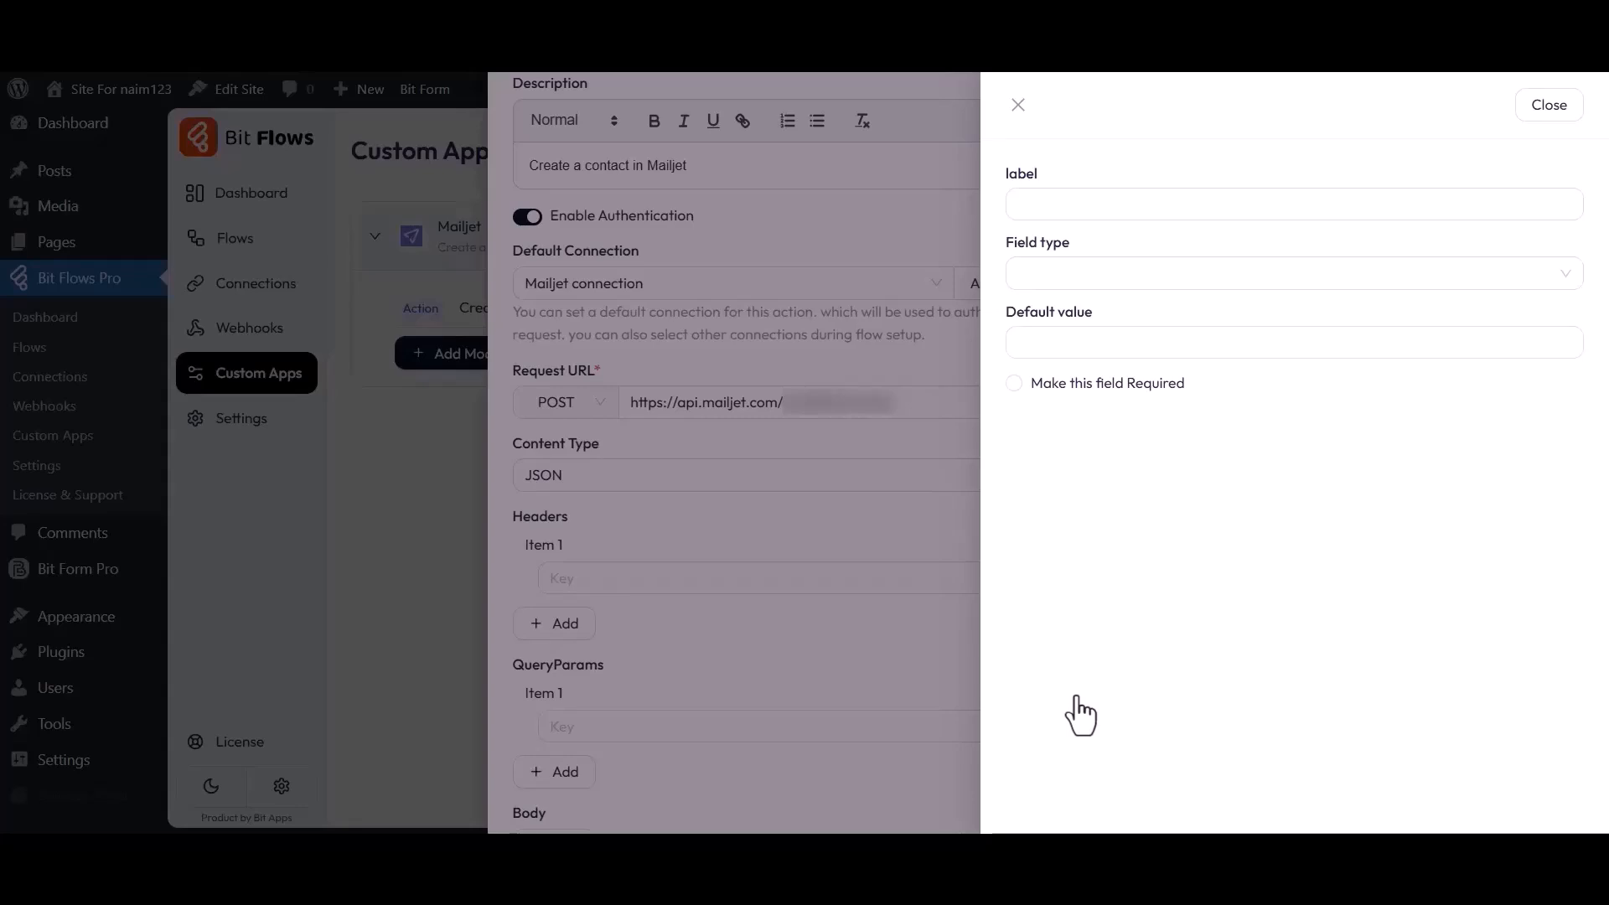
left_click(1549, 105)
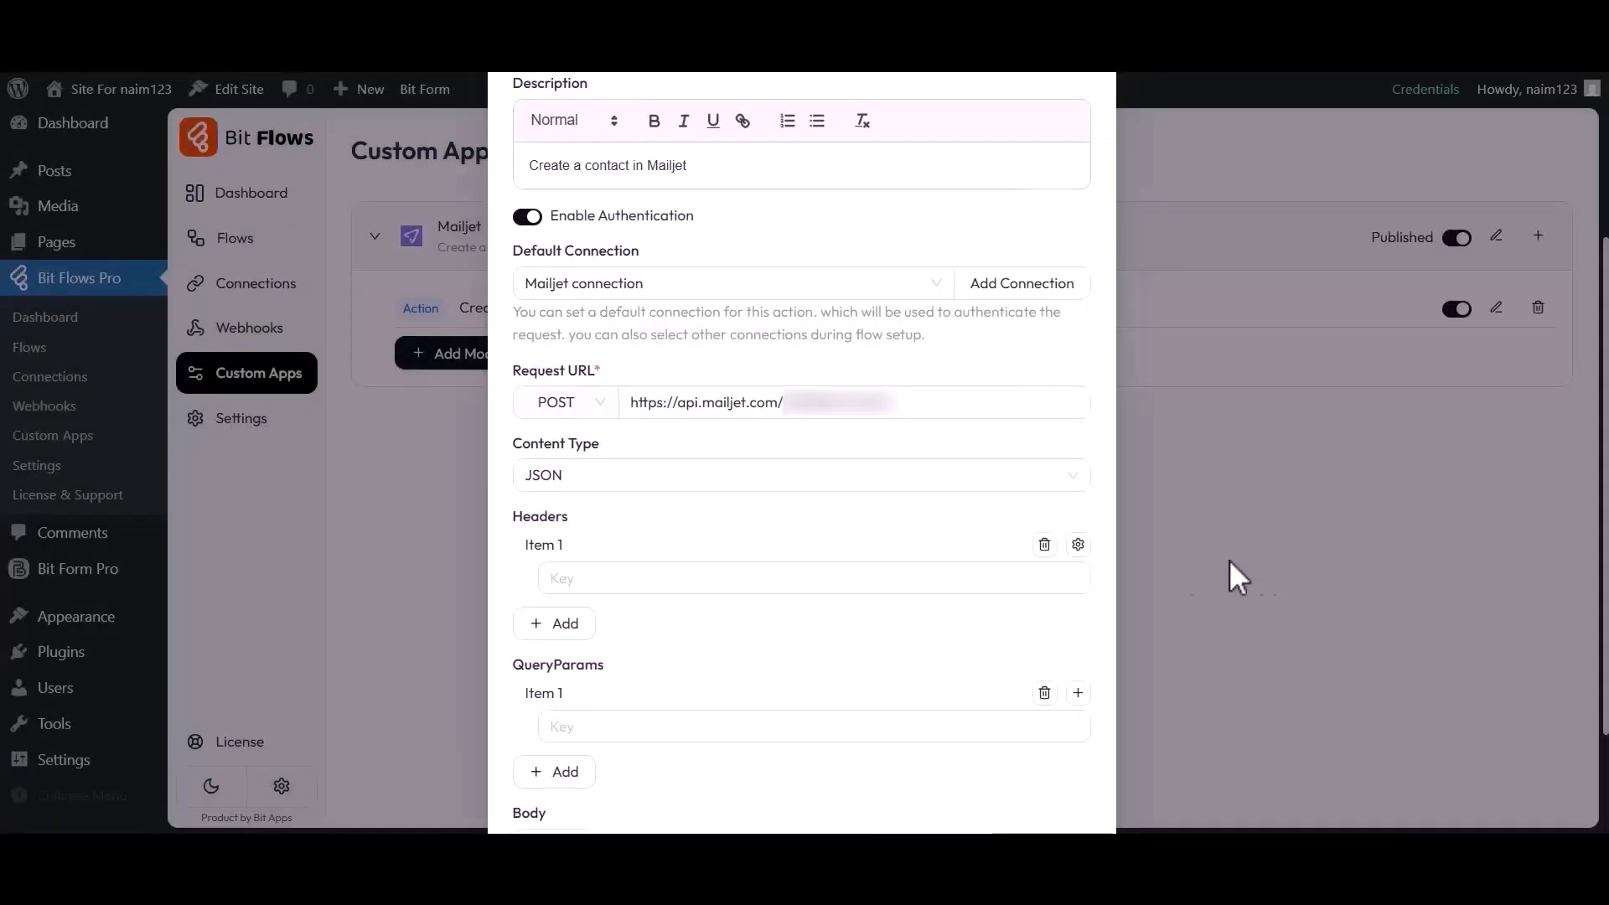
left_click(1044, 546)
left_click(1044, 618)
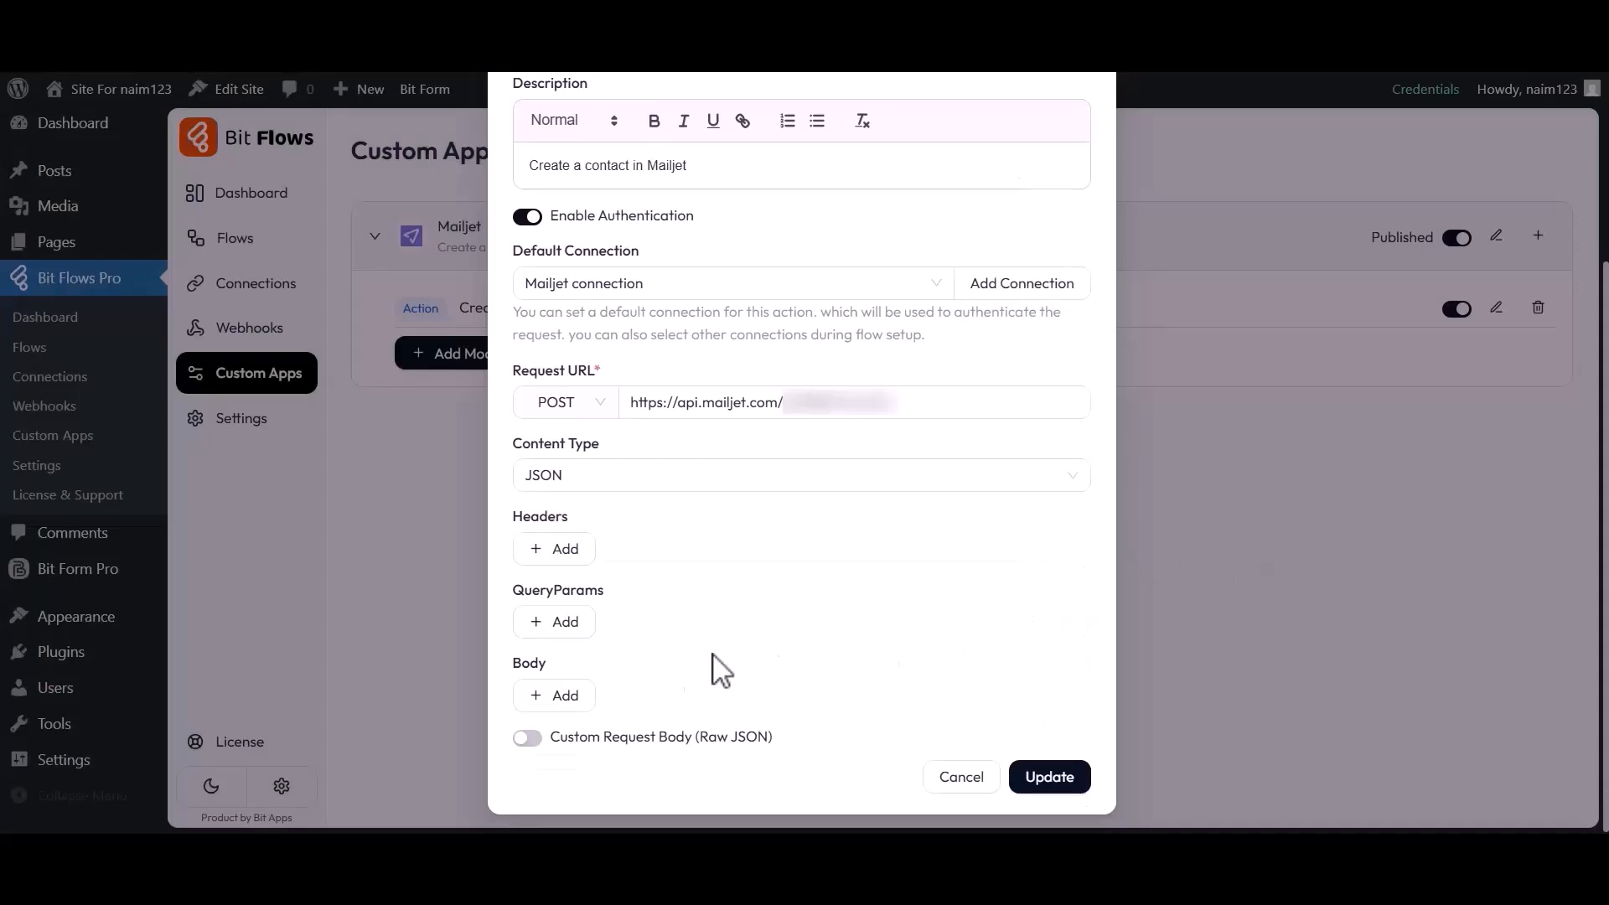
left_click_drag(517, 666, 546, 666)
left_click(547, 666)
Add a required Name body field of type Text
left_click(555, 695)
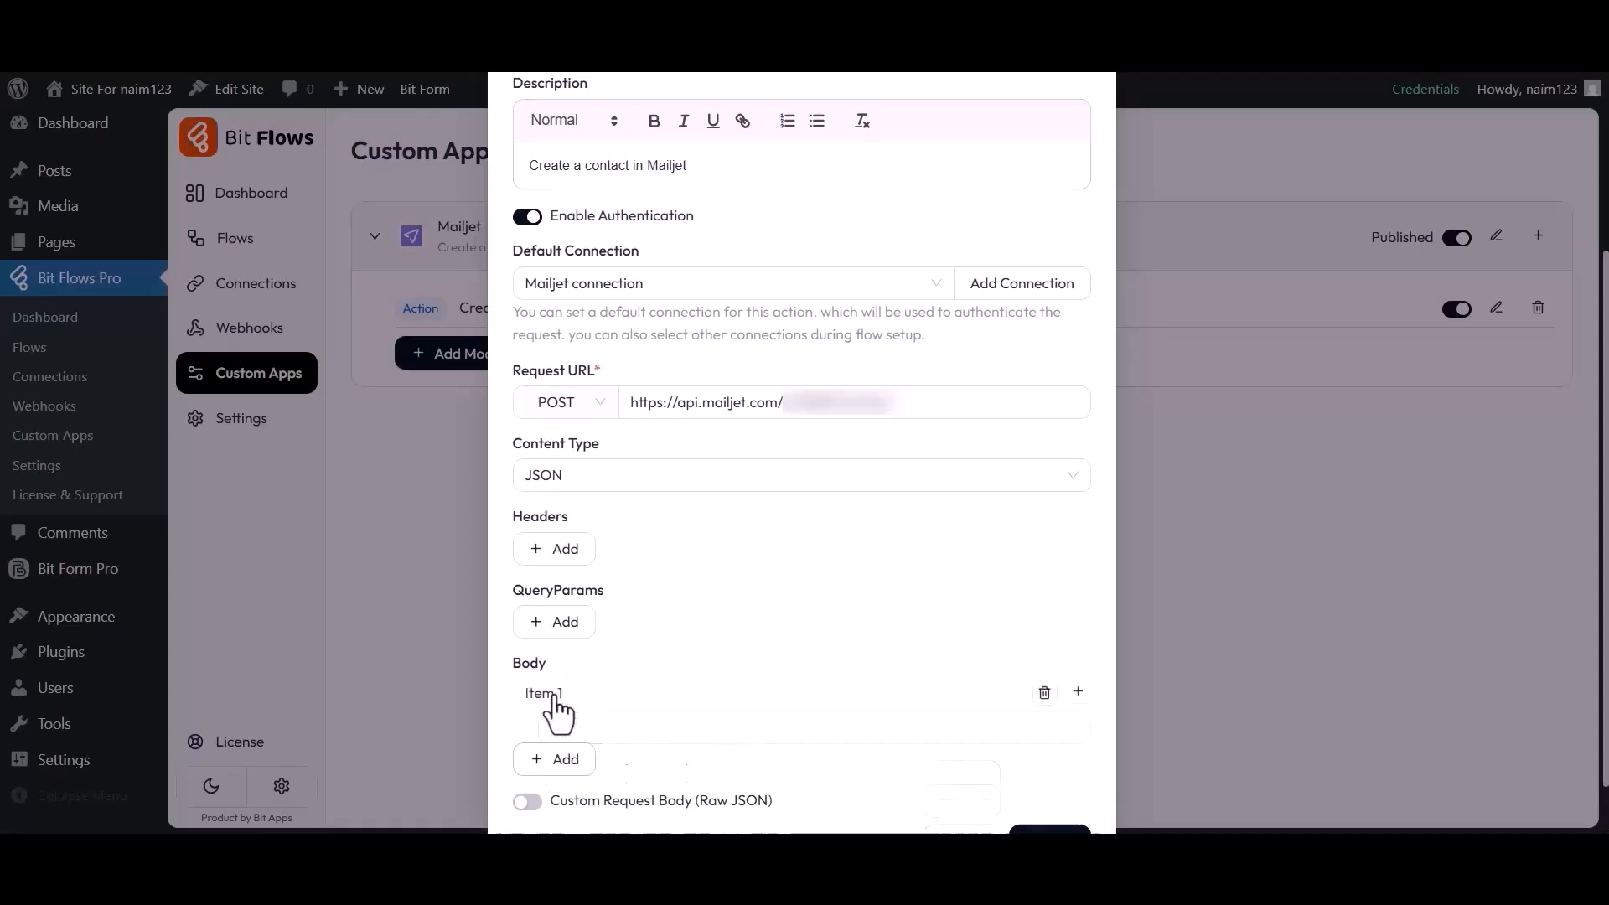
left_click(573, 727)
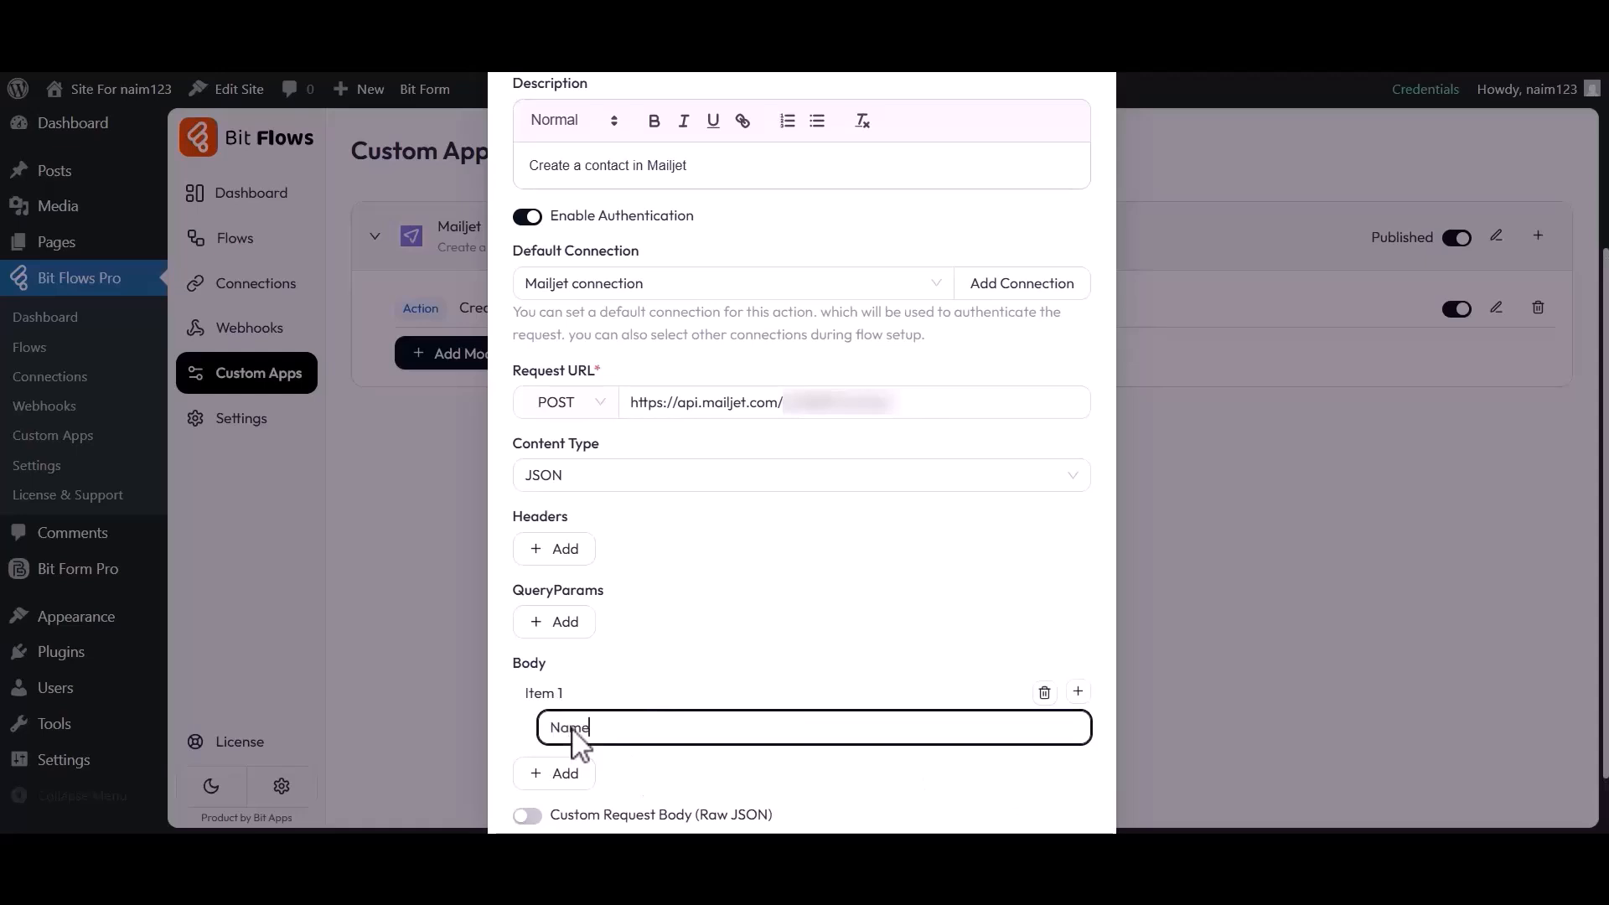
left_click(1077, 693)
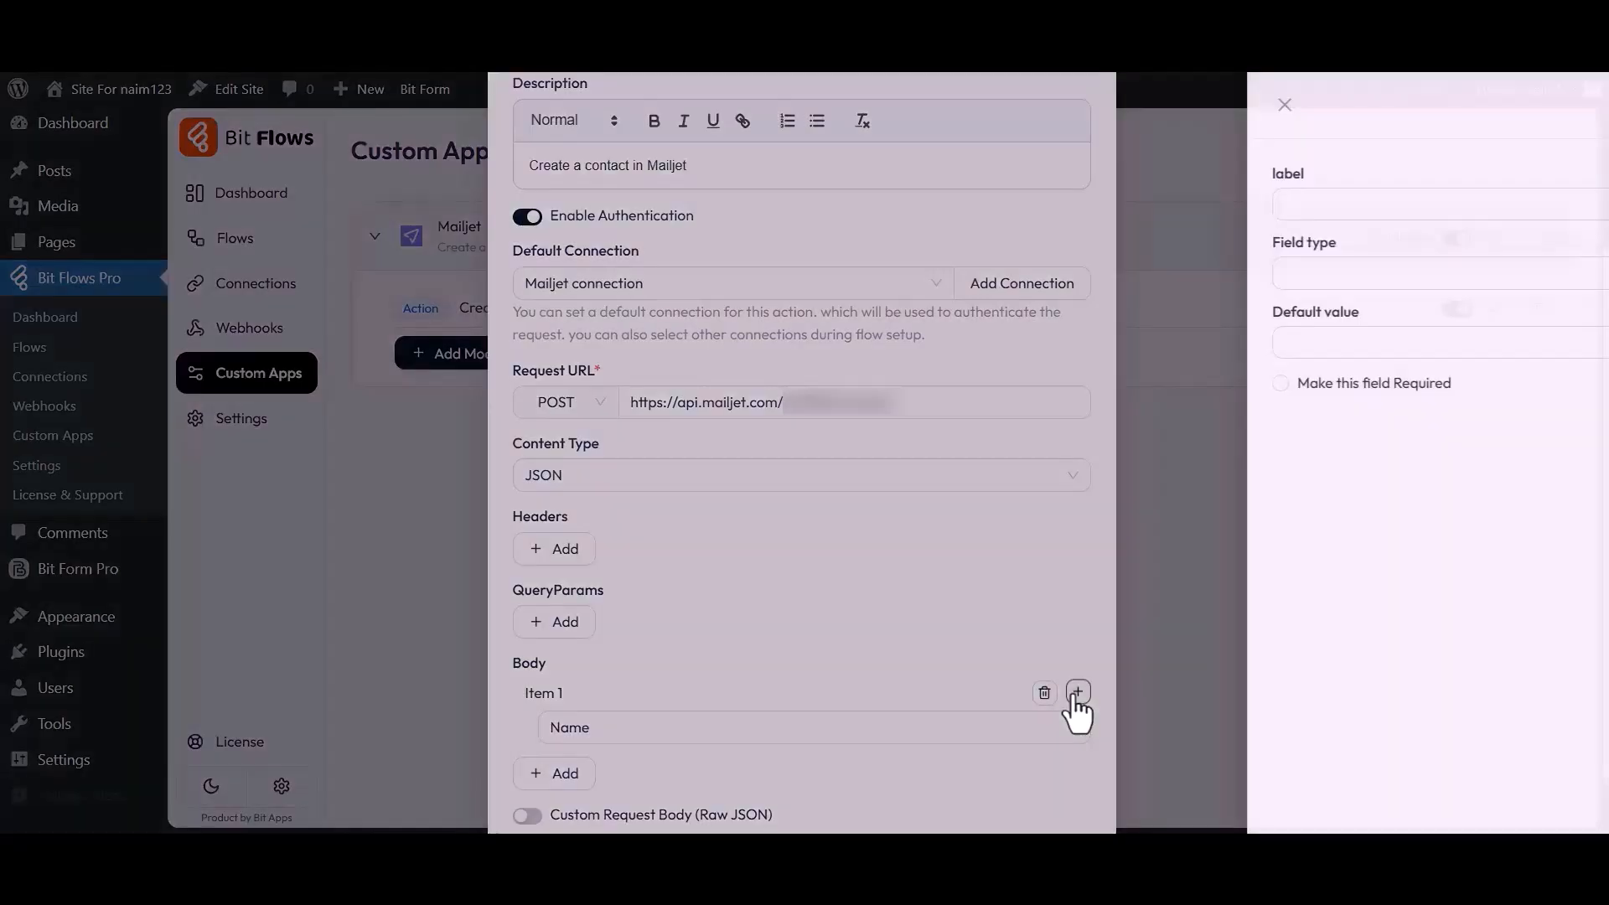
left_click_drag(1008, 176, 1041, 176)
left_click(1035, 194)
left_click(1035, 277)
left_click(1034, 312)
left_click_drag(1029, 314, 1007, 315)
left_click(1089, 323)
left_click(1014, 383)
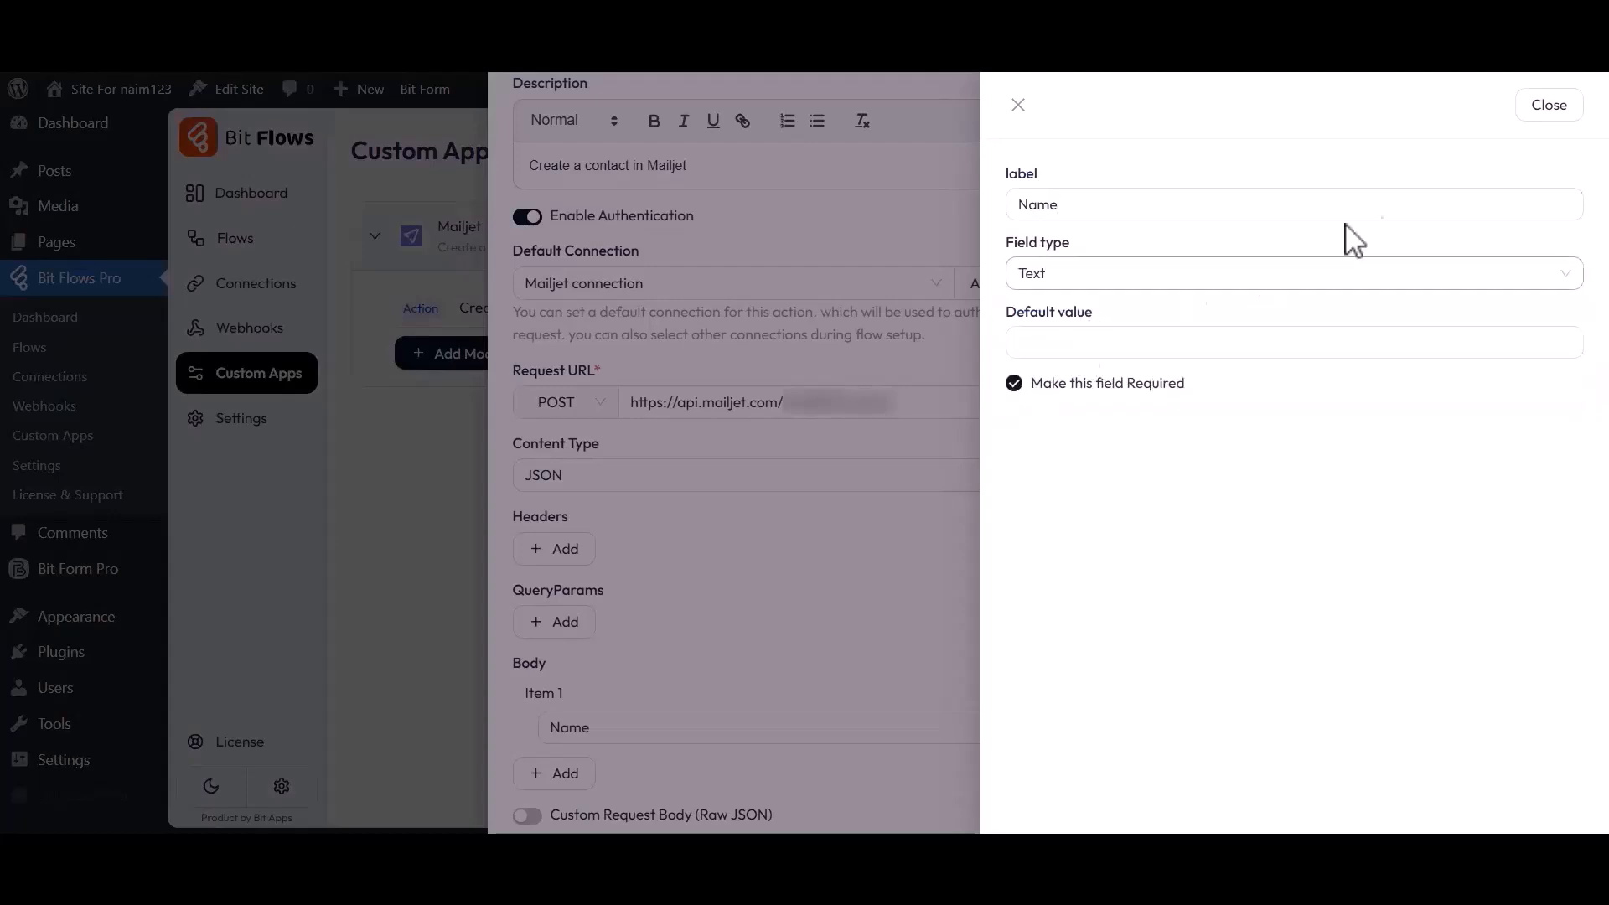
left_click(1552, 107)
Add a required Email body field of type Email
left_click(554, 773)
scroll(575, 788, "down", 2)
left_click(627, 687)
type("Email")
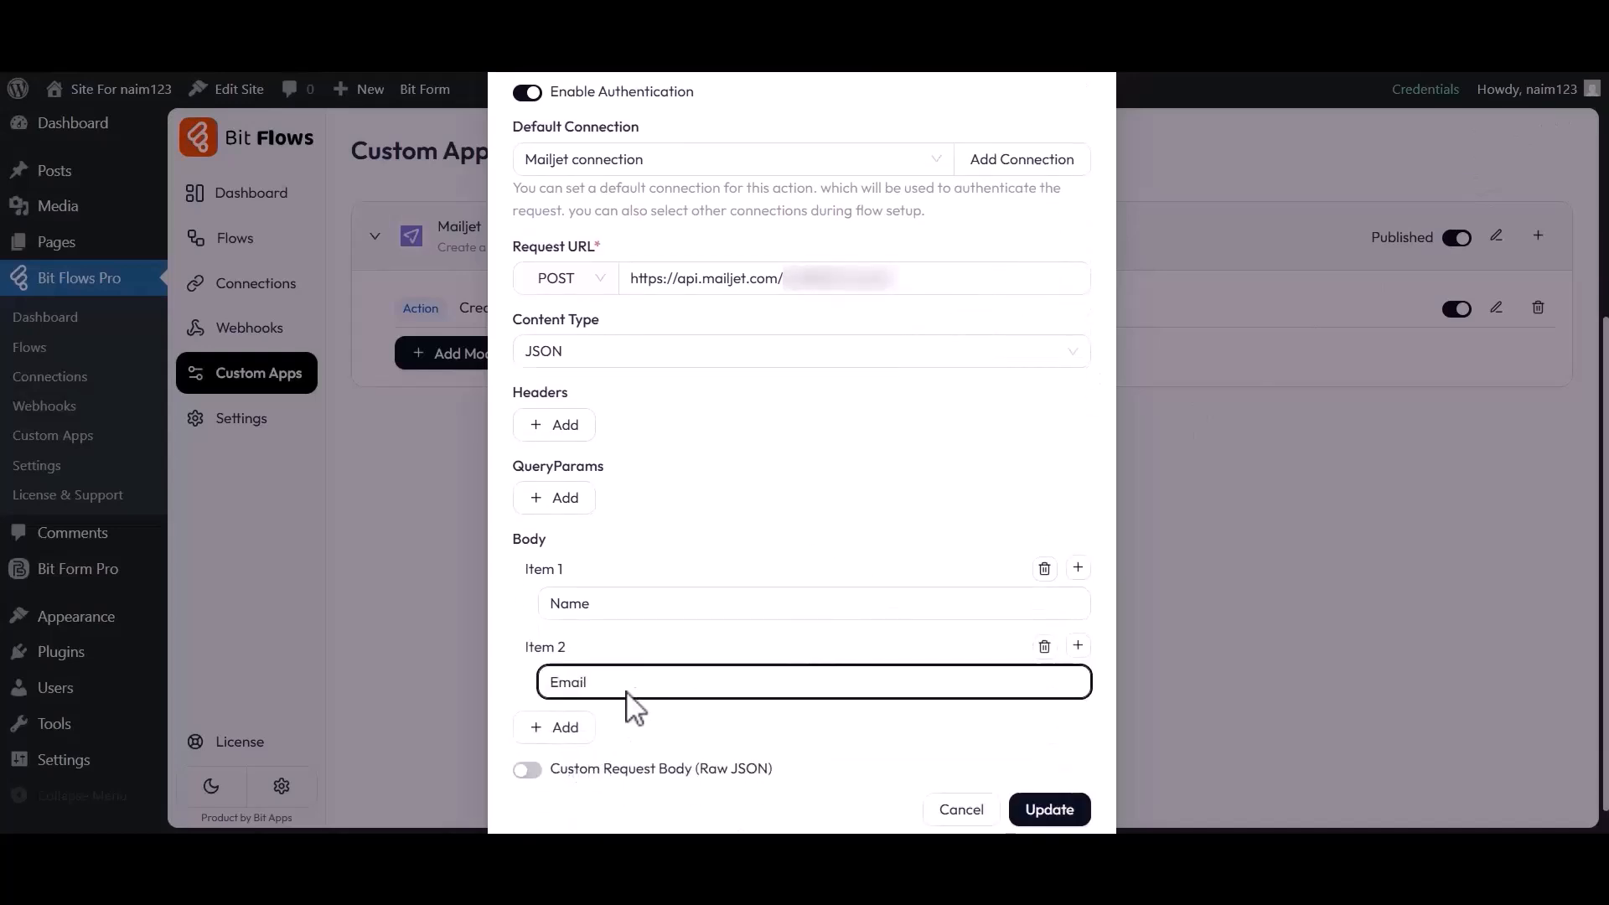
left_click(1077, 645)
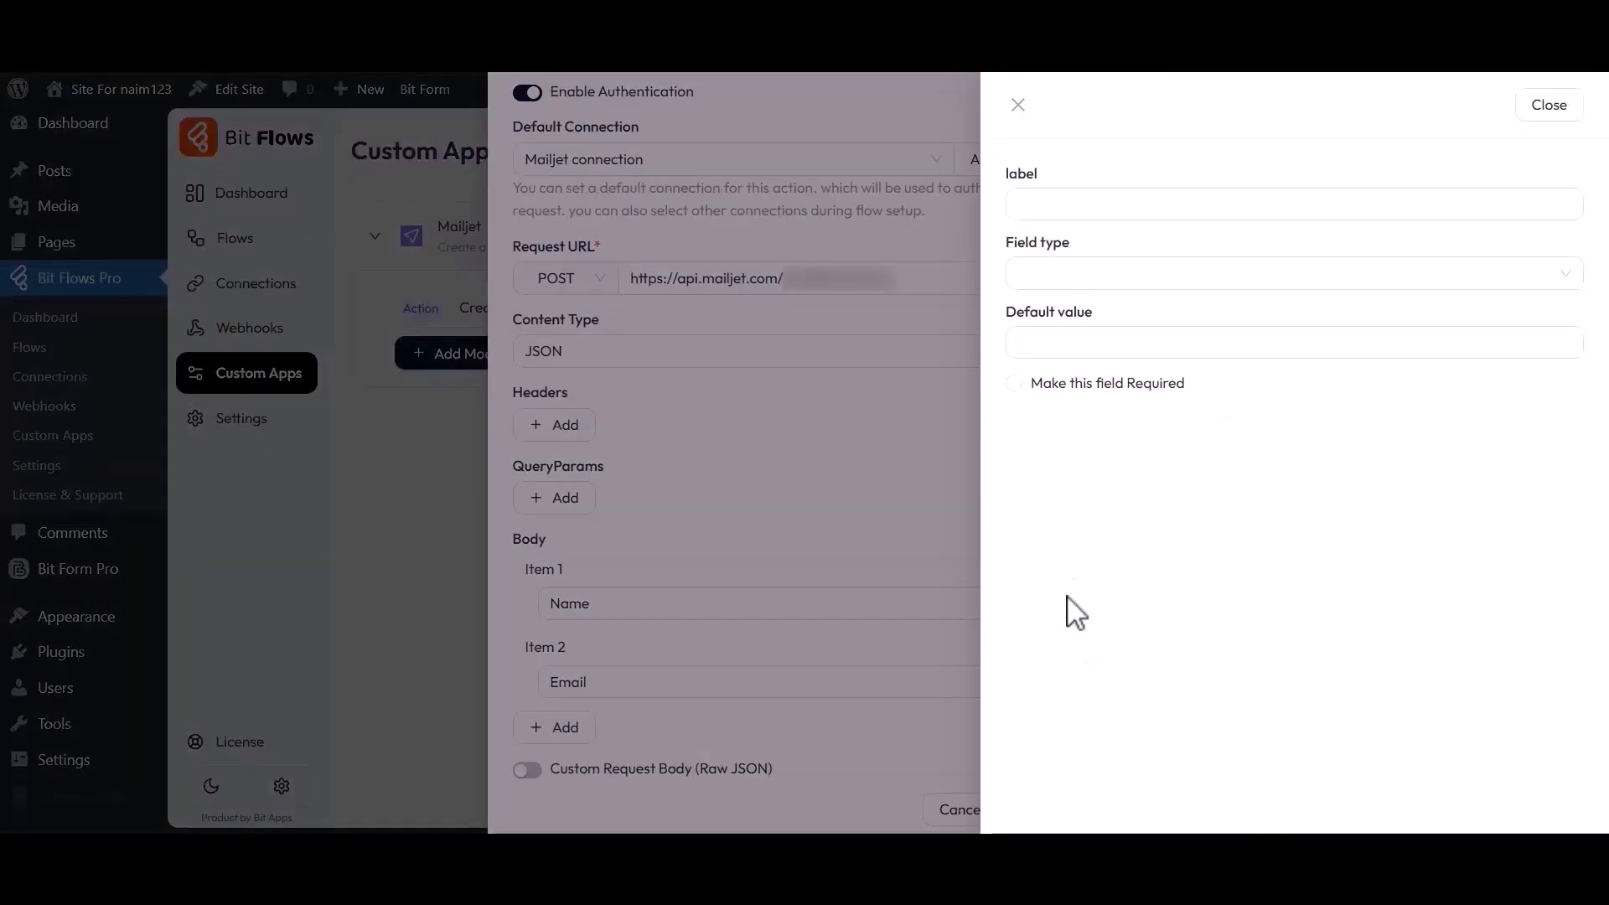
left_click(1031, 209)
left_click(1029, 278)
left_click(1029, 379)
left_click(1024, 385)
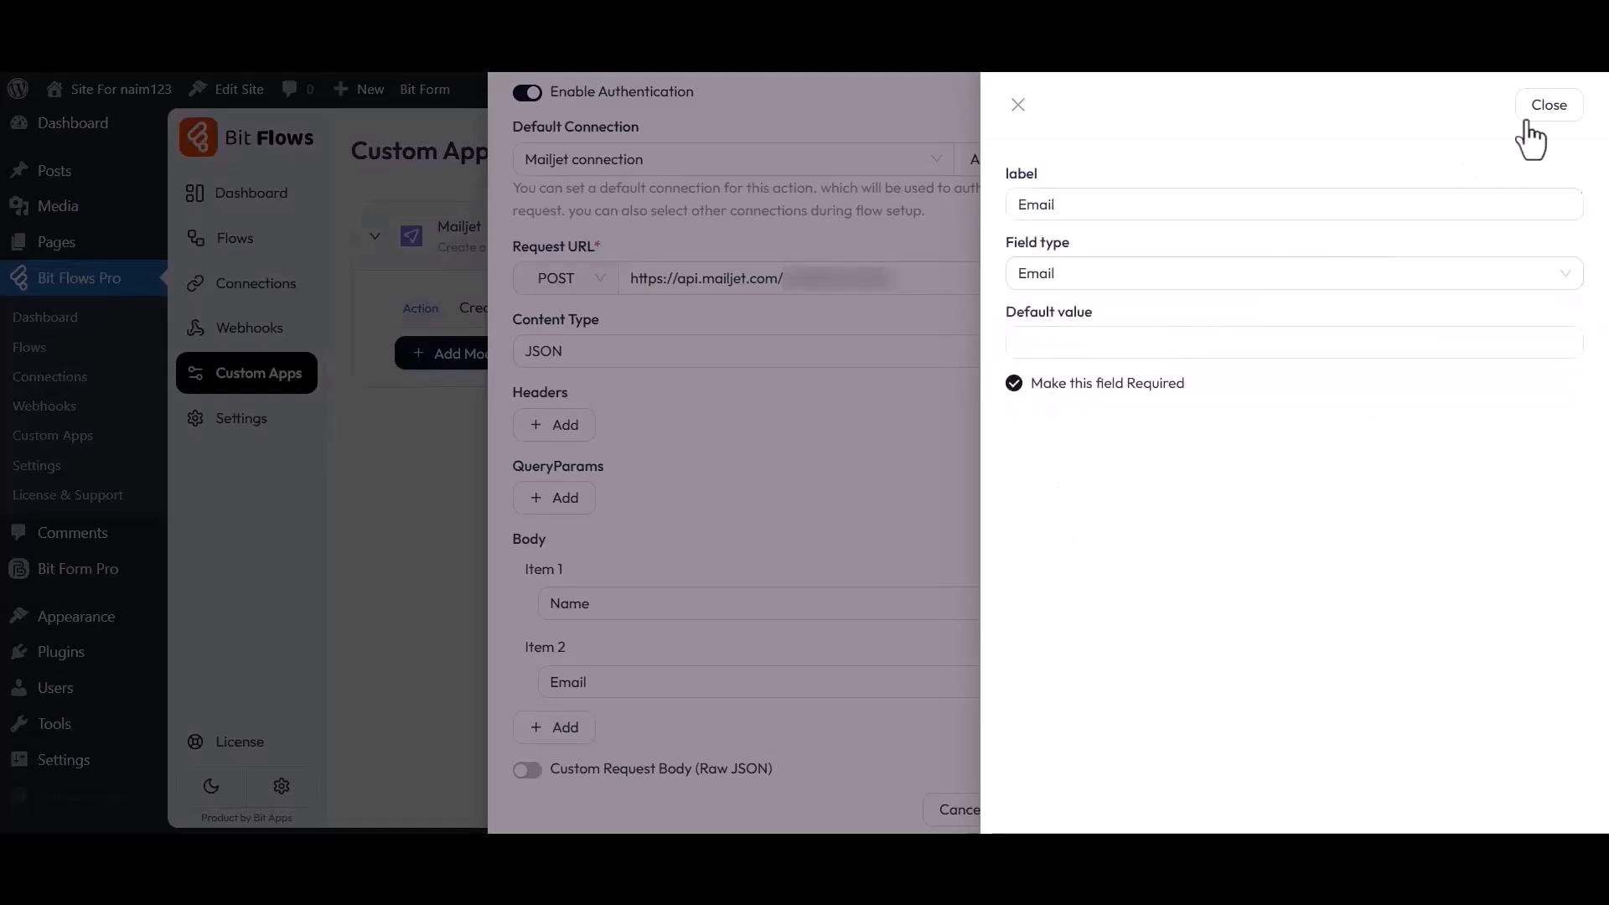
left_click(1538, 111)
Add a required Number body field of type Number
left_click(575, 727)
left_click(587, 759)
type("Number")
left_click(1071, 756)
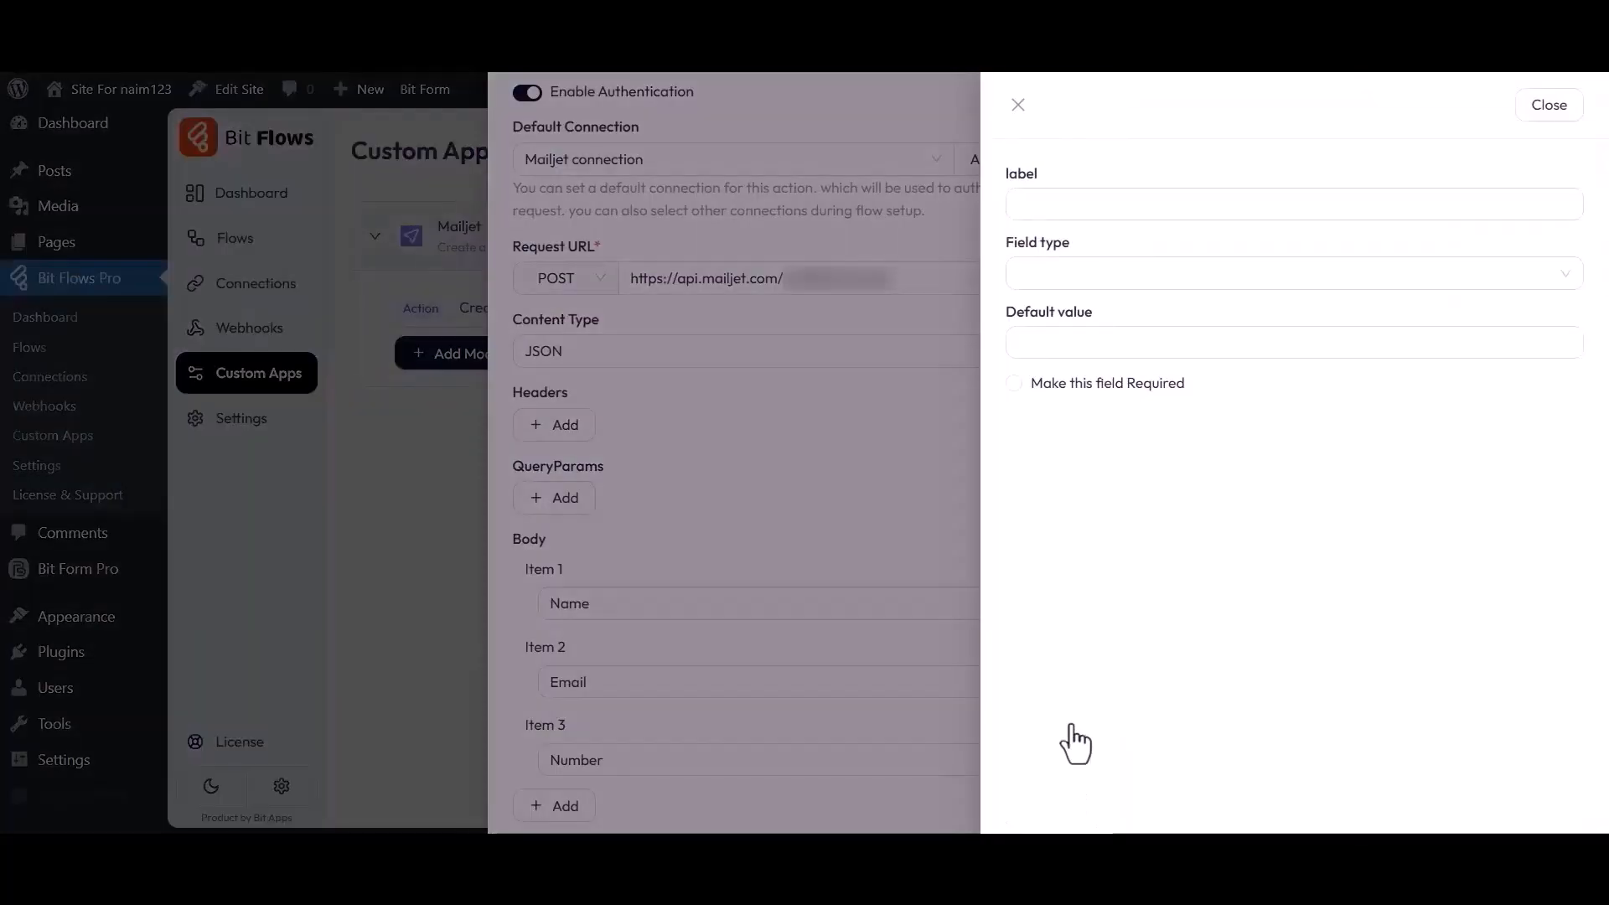
left_click(1052, 201)
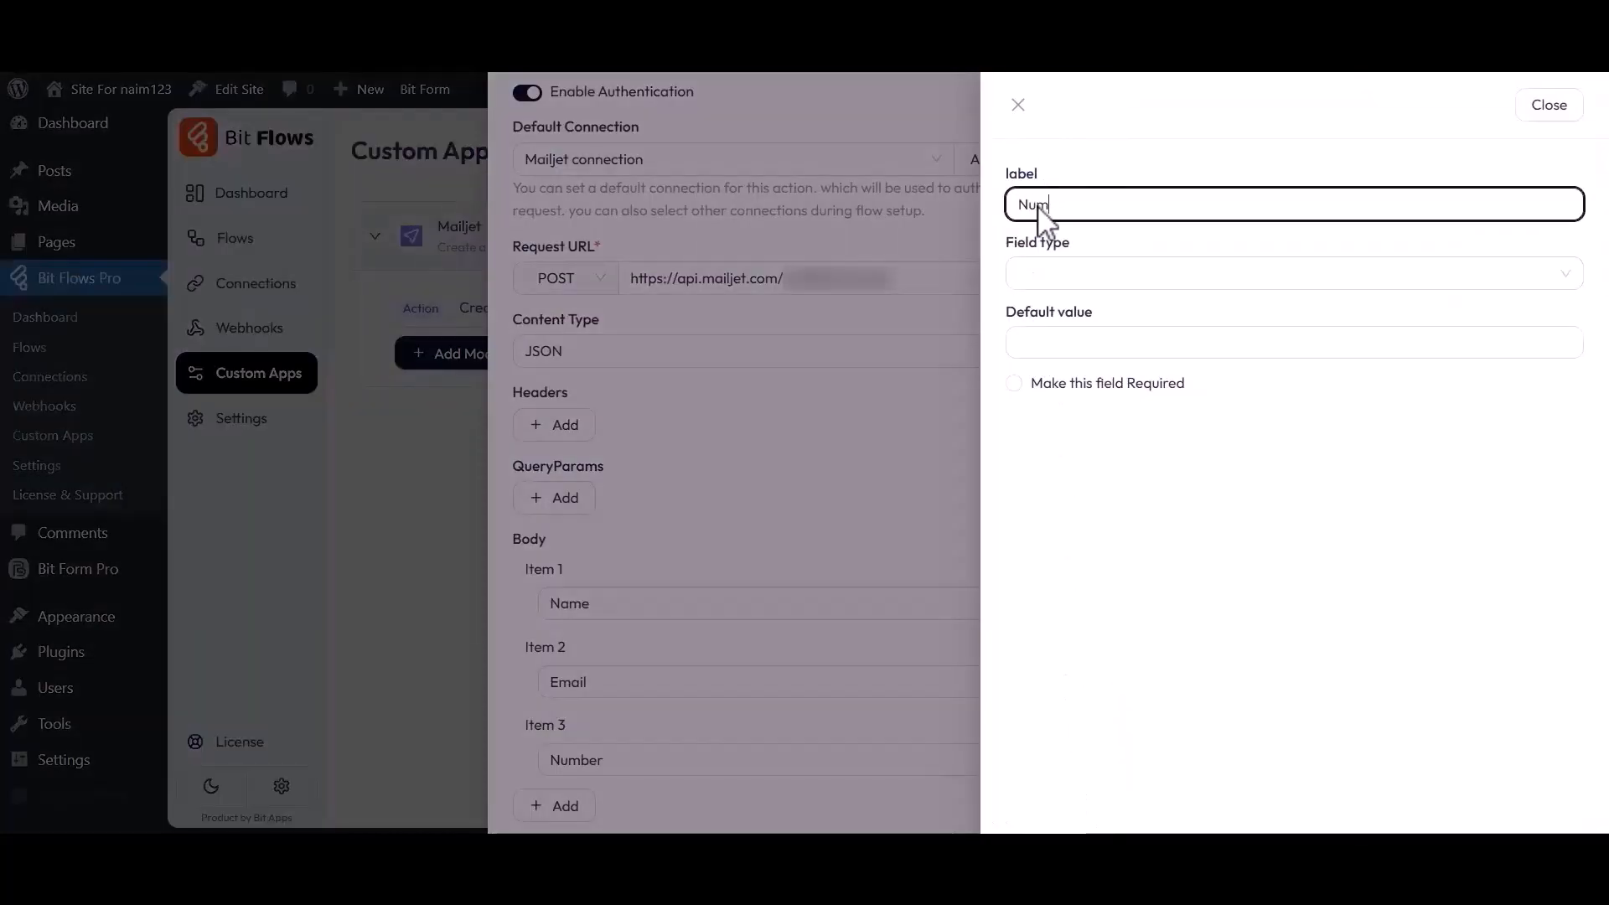
left_click(1026, 275)
left_click(1034, 350)
left_click(1014, 383)
left_click(1536, 108)
Turn on Custom Request Body using Raw JSON
scroll(852, 543, "down", 2)
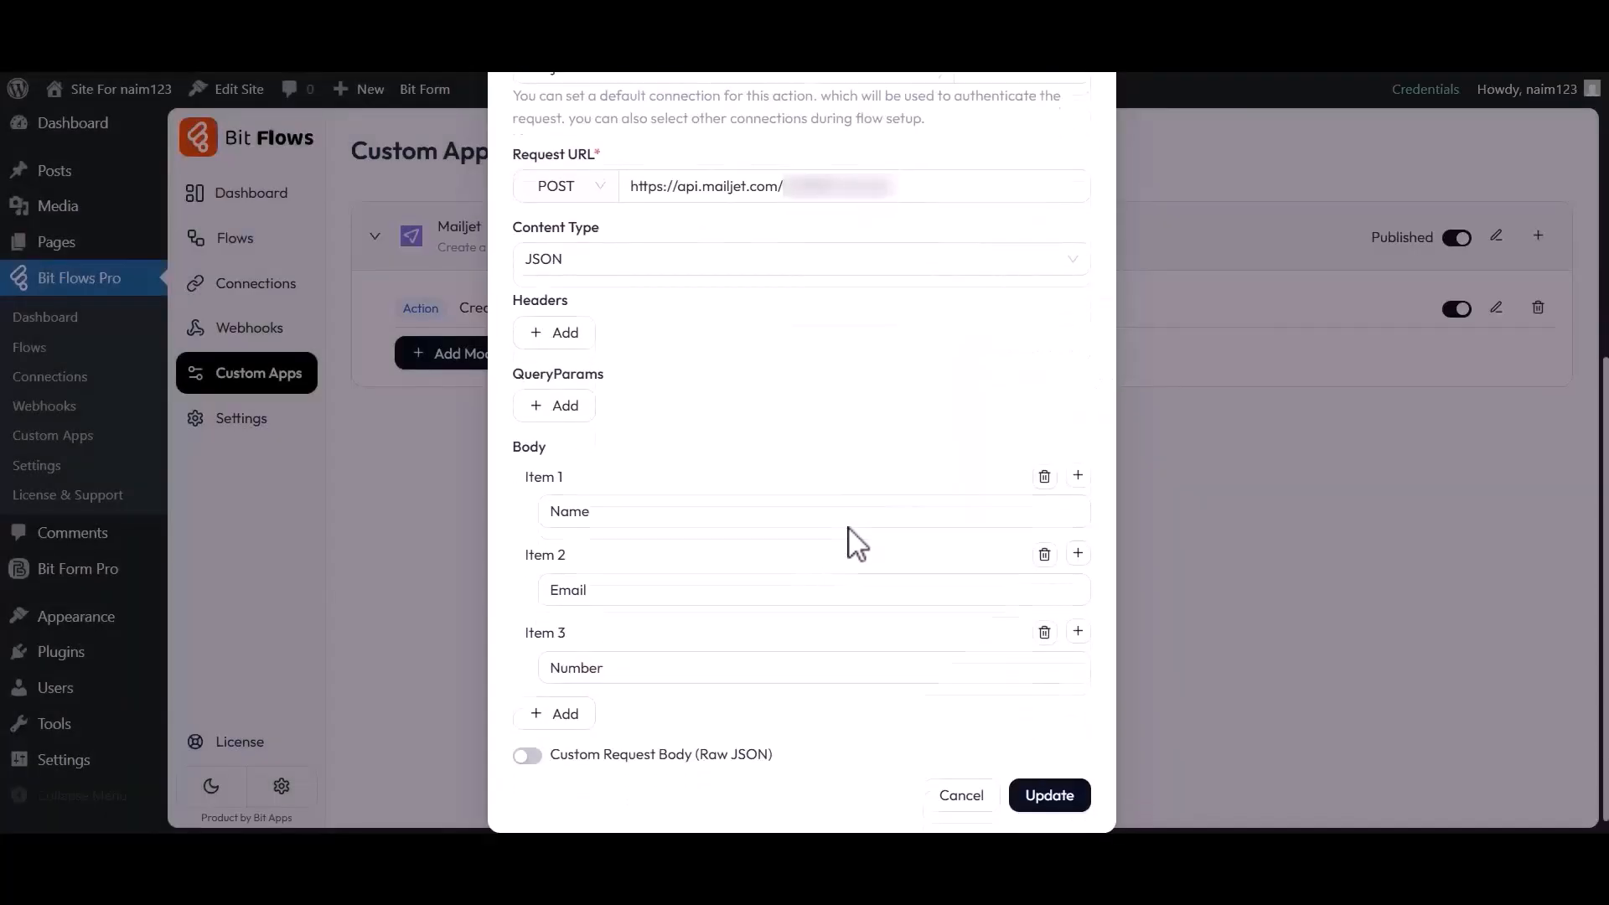
left_click(529, 735)
left_click_drag(550, 735, 773, 735)
left_click(773, 736)
scroll(782, 749, "down", 2)
Paste JSON mapping {{Name}}, {{Email}} and {{Number}} into the Raw JSON box and update the action
left_click(782, 750)
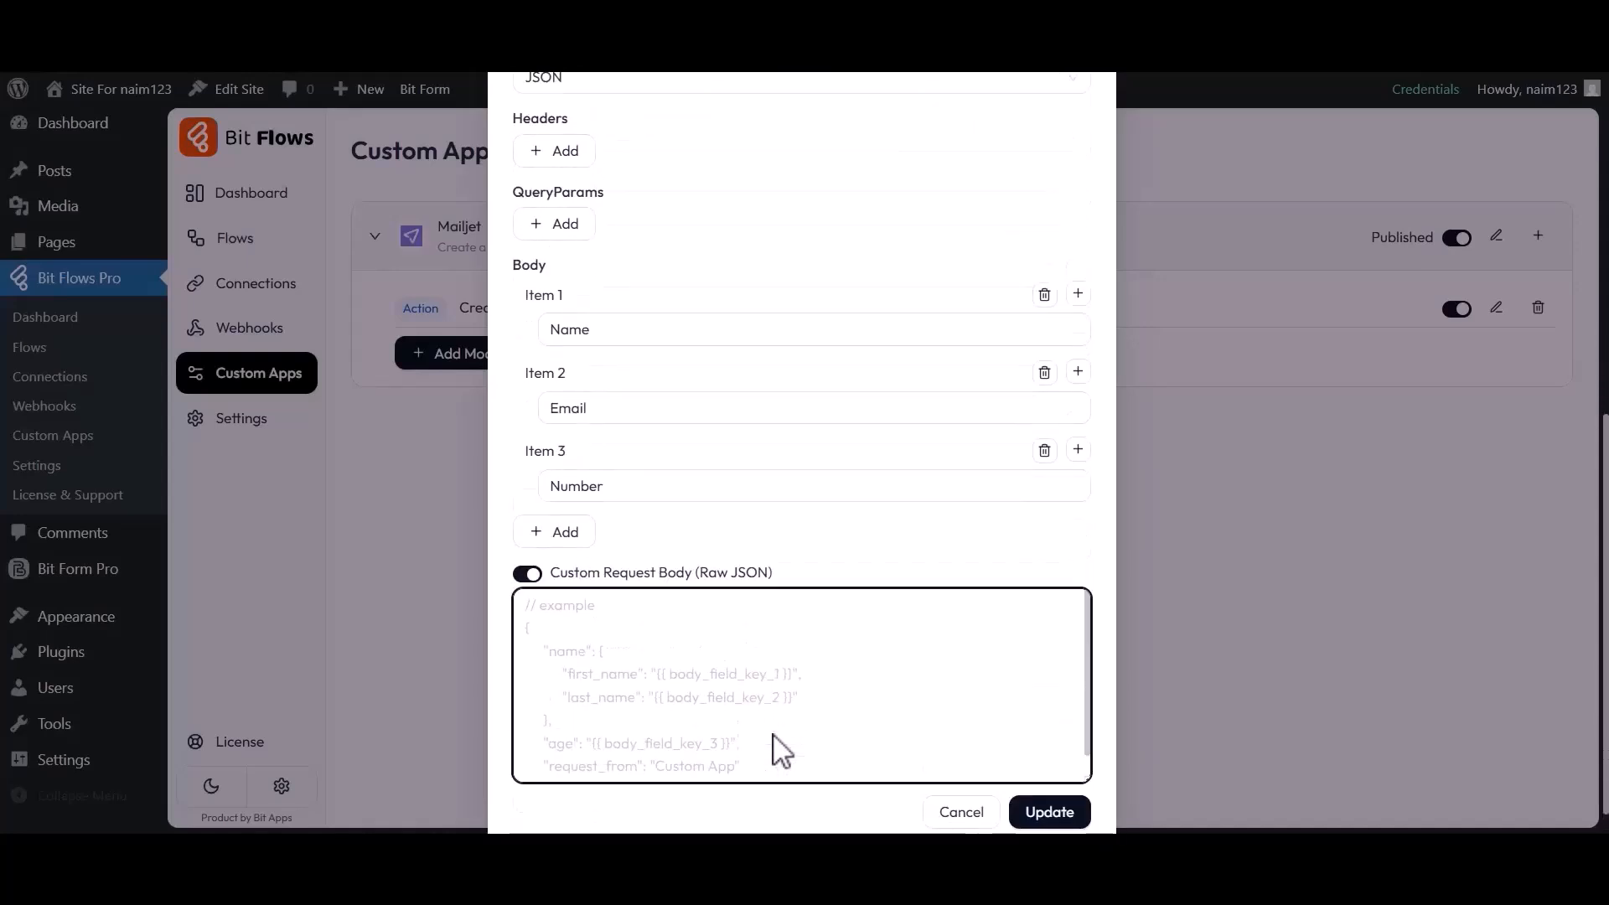
type("{\"name\":\"{{Name}}\", \"email\":\"{{Email}}\", \"number\":\"{{Number}}\"}")
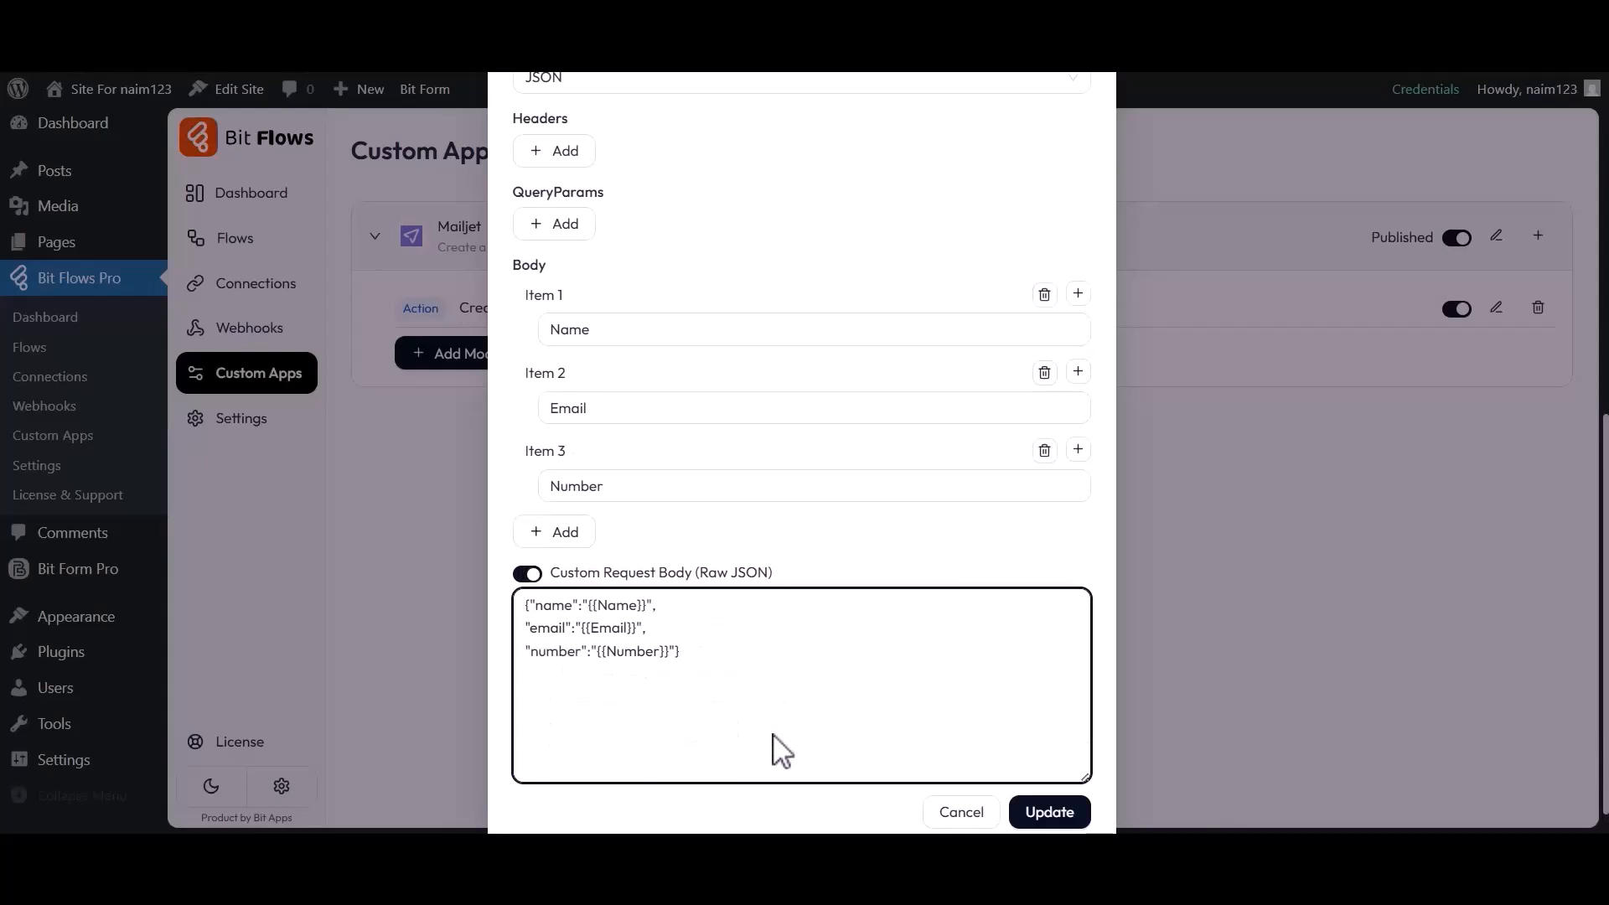
left_click(1050, 811)
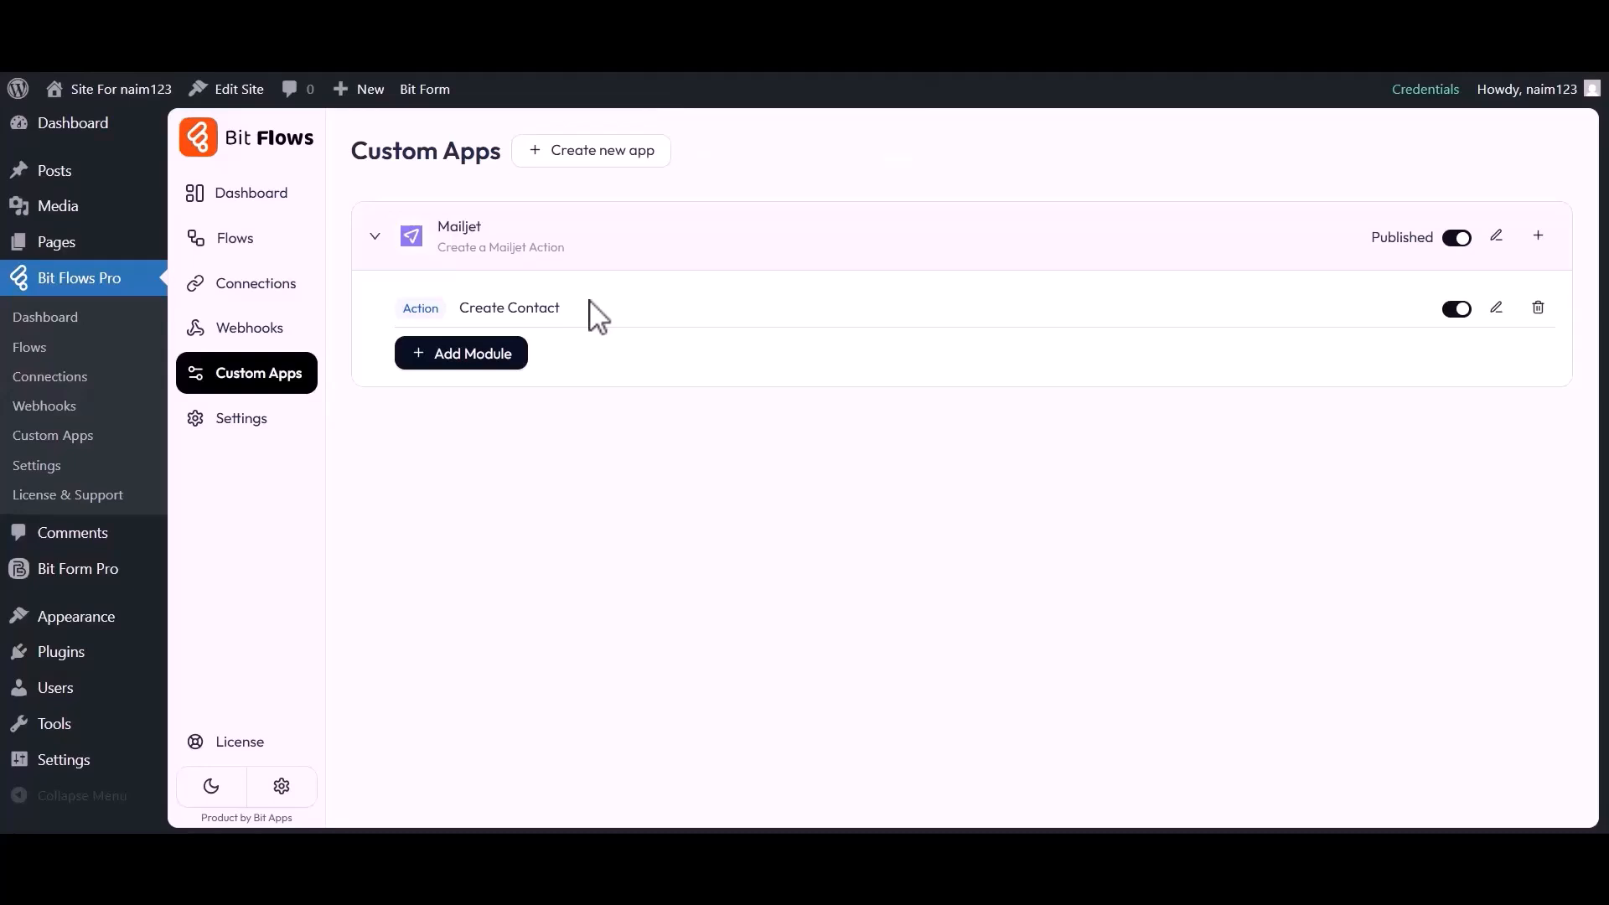
Create a new flow titled 'Bit Form to Mailjet Action'
left_click(237, 244)
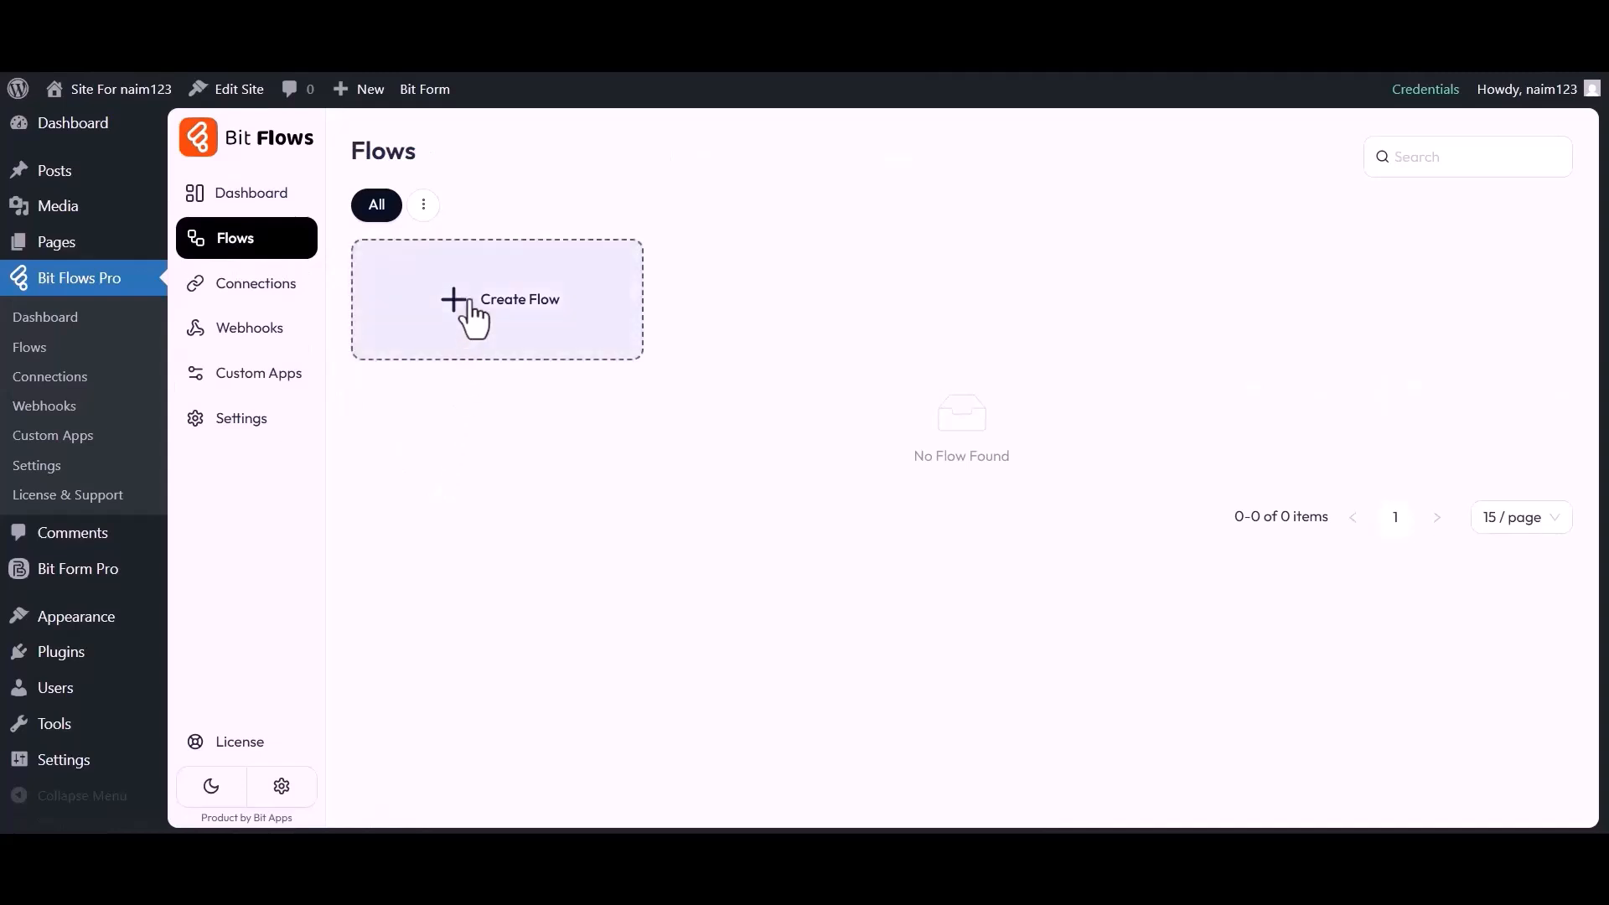
left_click(505, 303)
triple_click(629, 270)
type("Bit Form to Mailjet Action")
left_click(1012, 702)
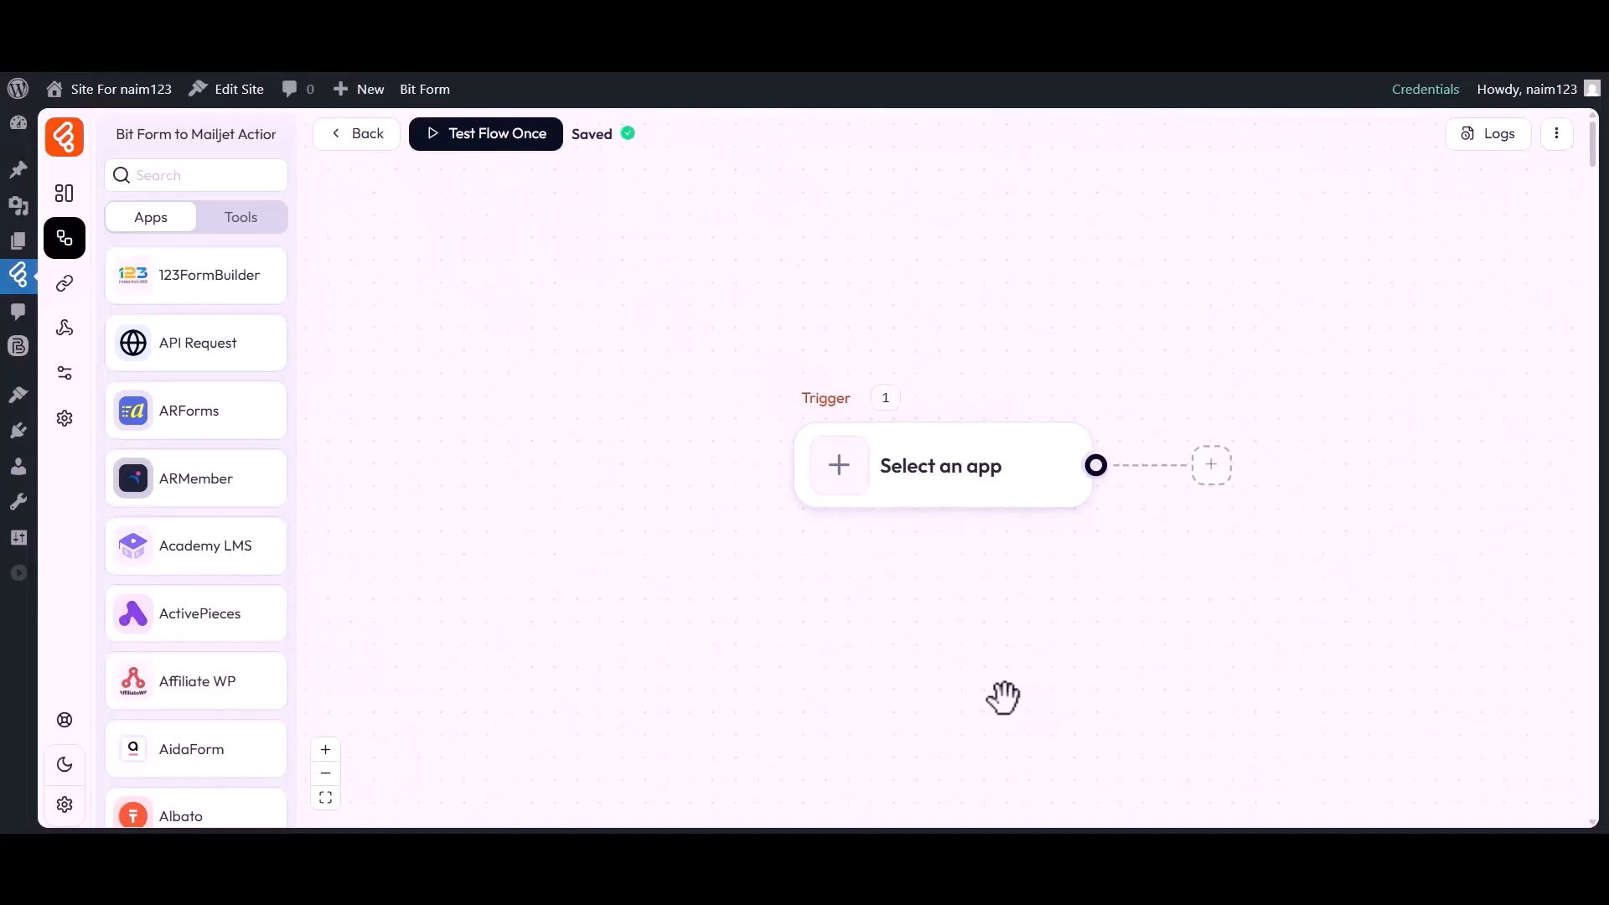
Set the trigger to Bit Form's Submit Success event for Contact Form
left_click_drag(938, 536, 721, 539)
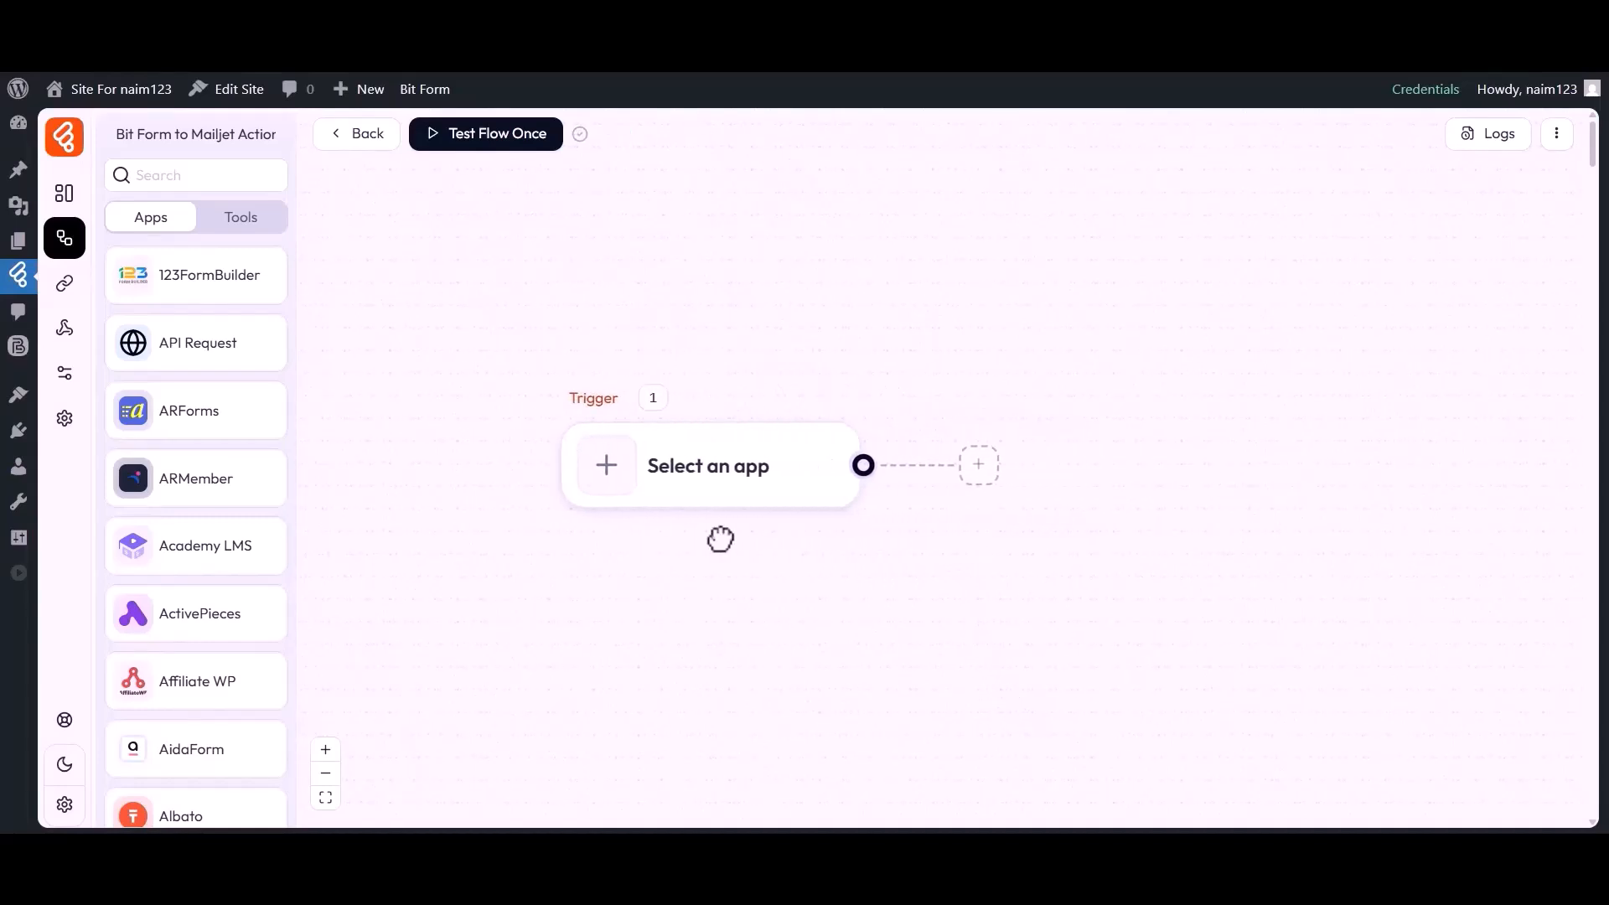
left_click(609, 472)
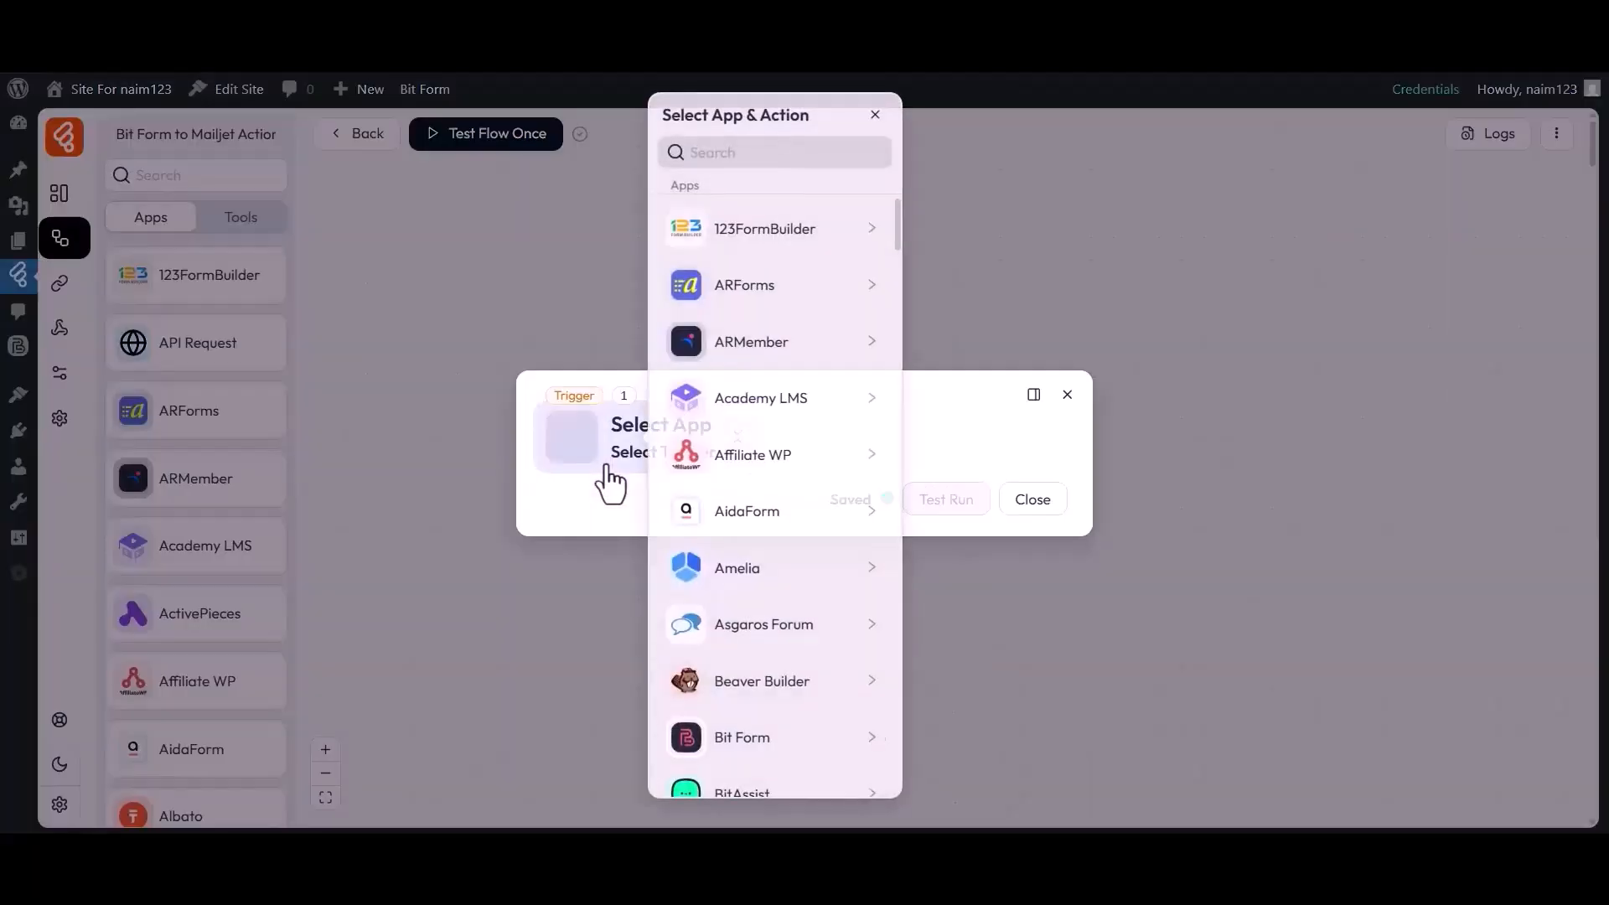
left_click(863, 151)
type("Bit Form")
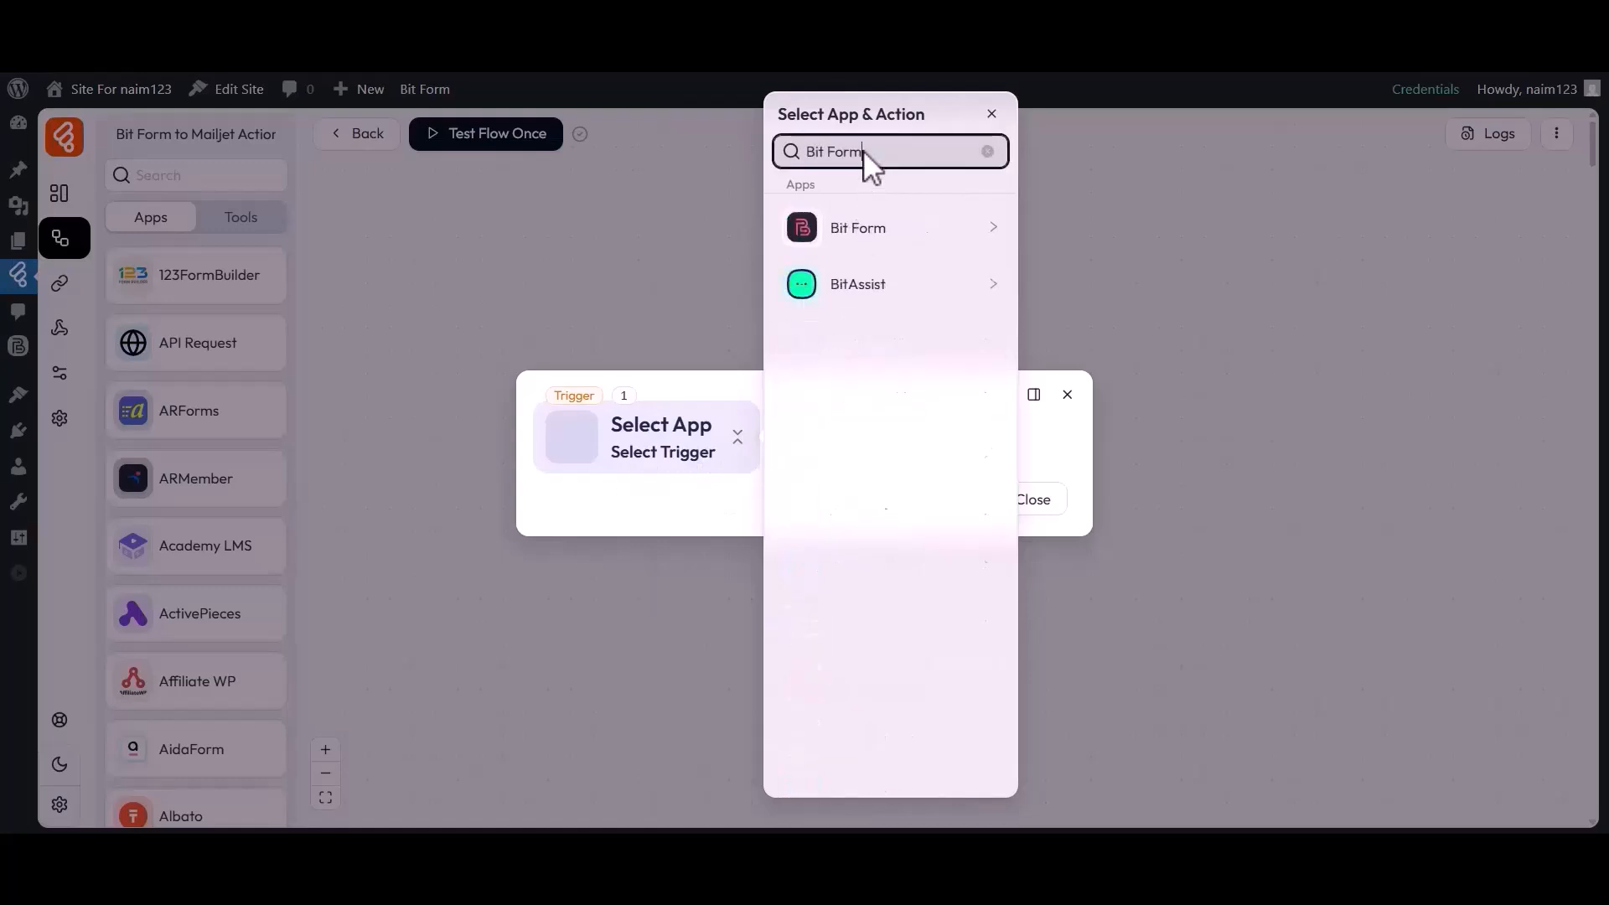
left_click(851, 228)
left_click(1066, 229)
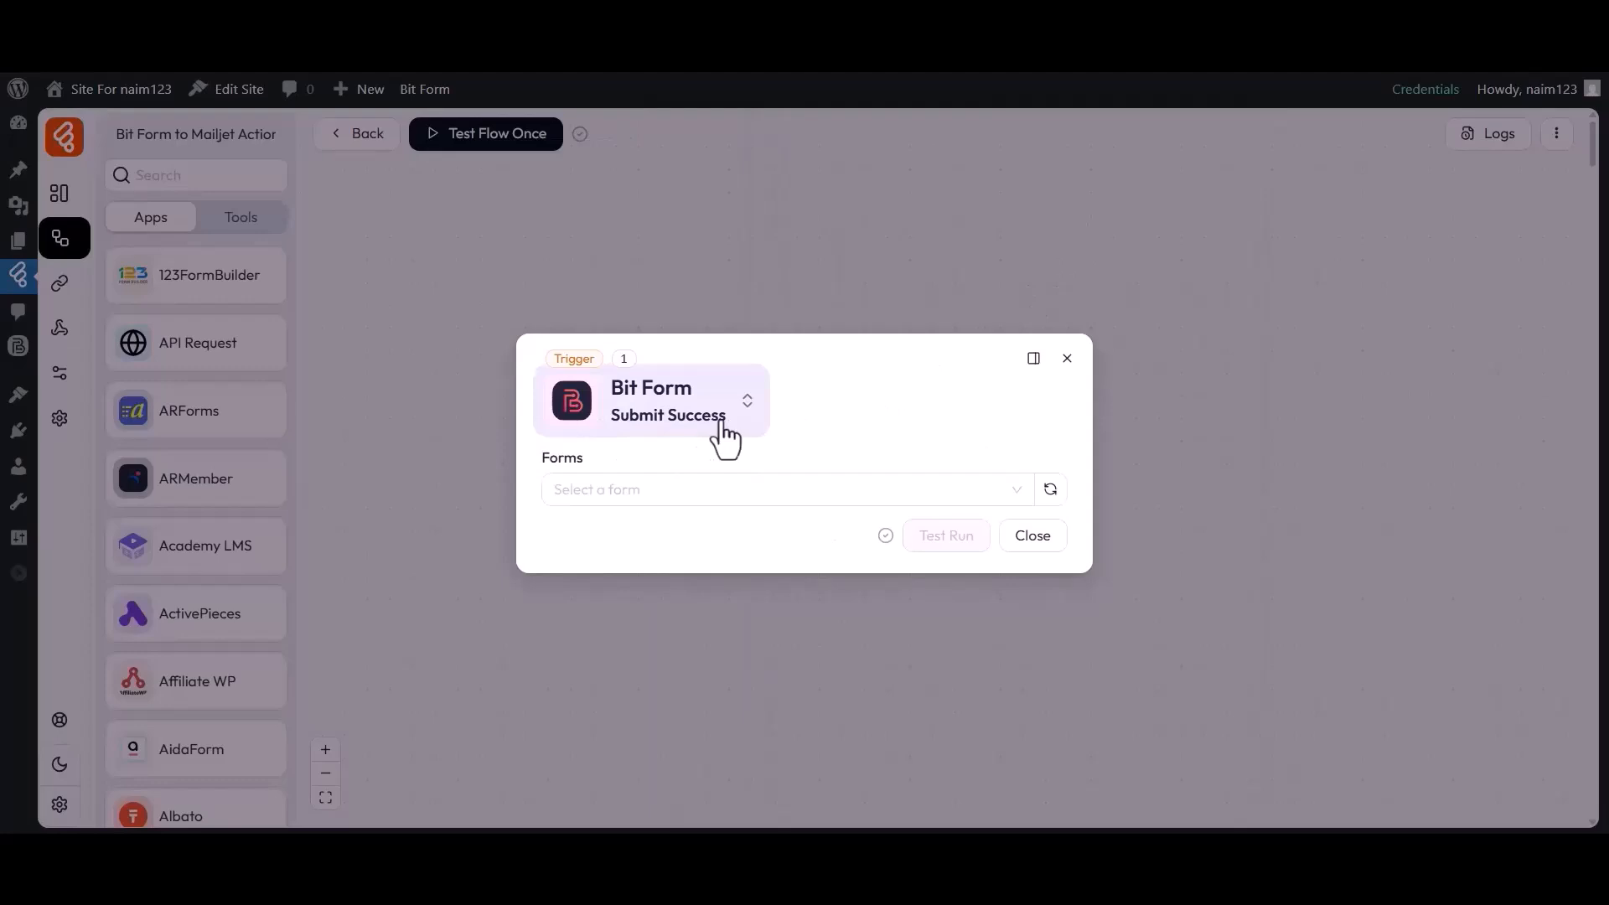
left_click_drag(564, 470, 585, 478)
left_click(591, 494)
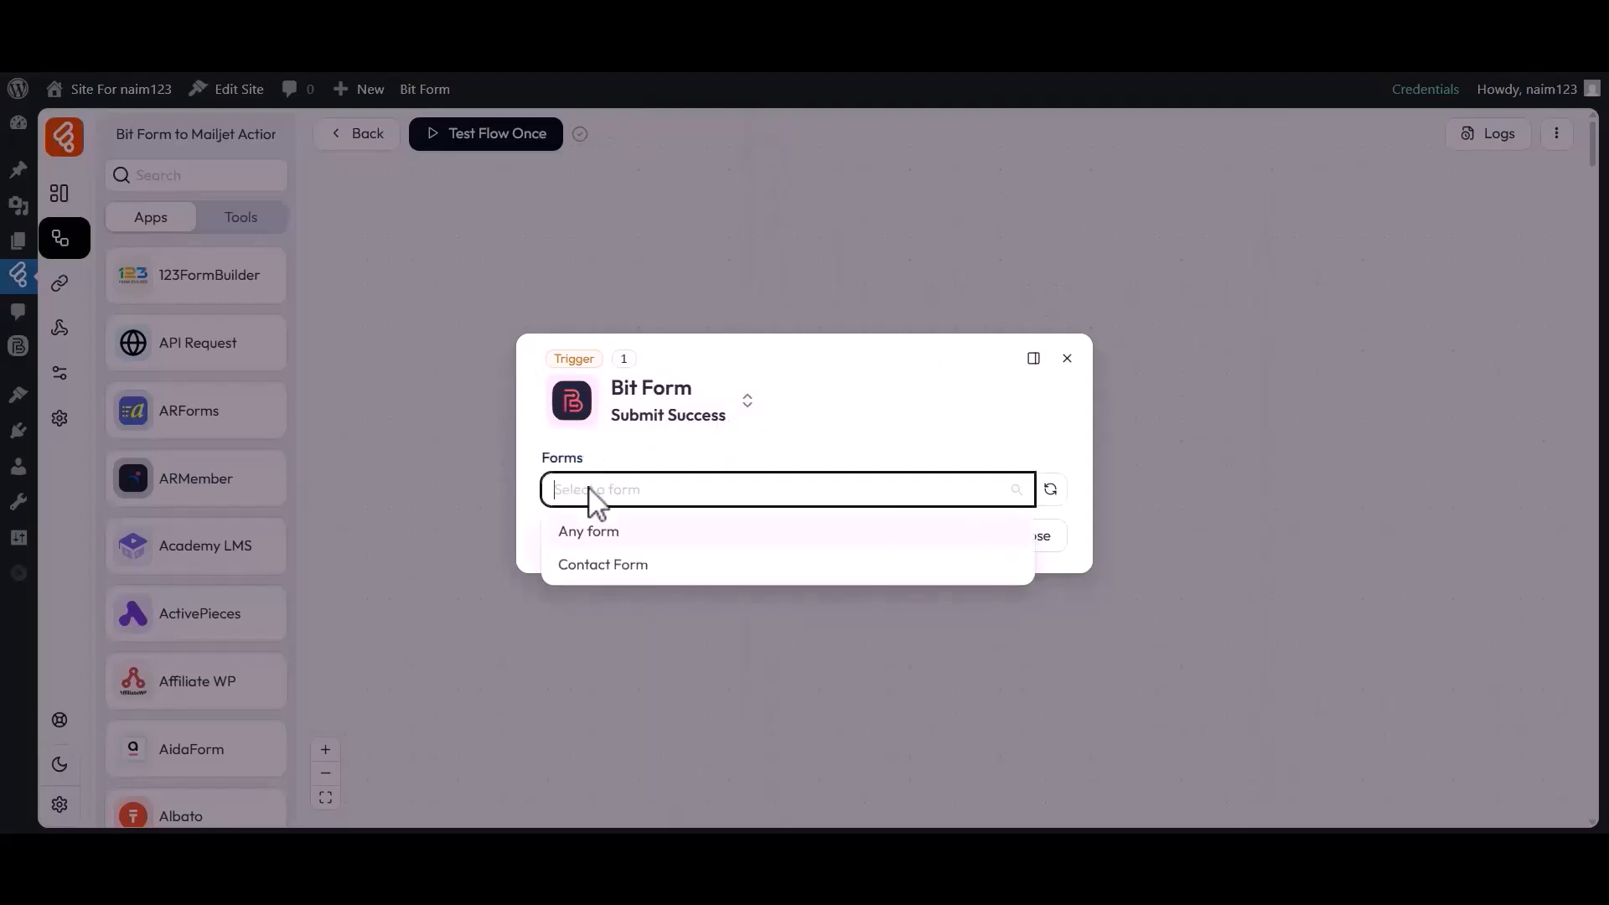
left_click(584, 566)
Capture a sample Contact Form submission with a test name, e-mail and phone number
left_click(629, 454)
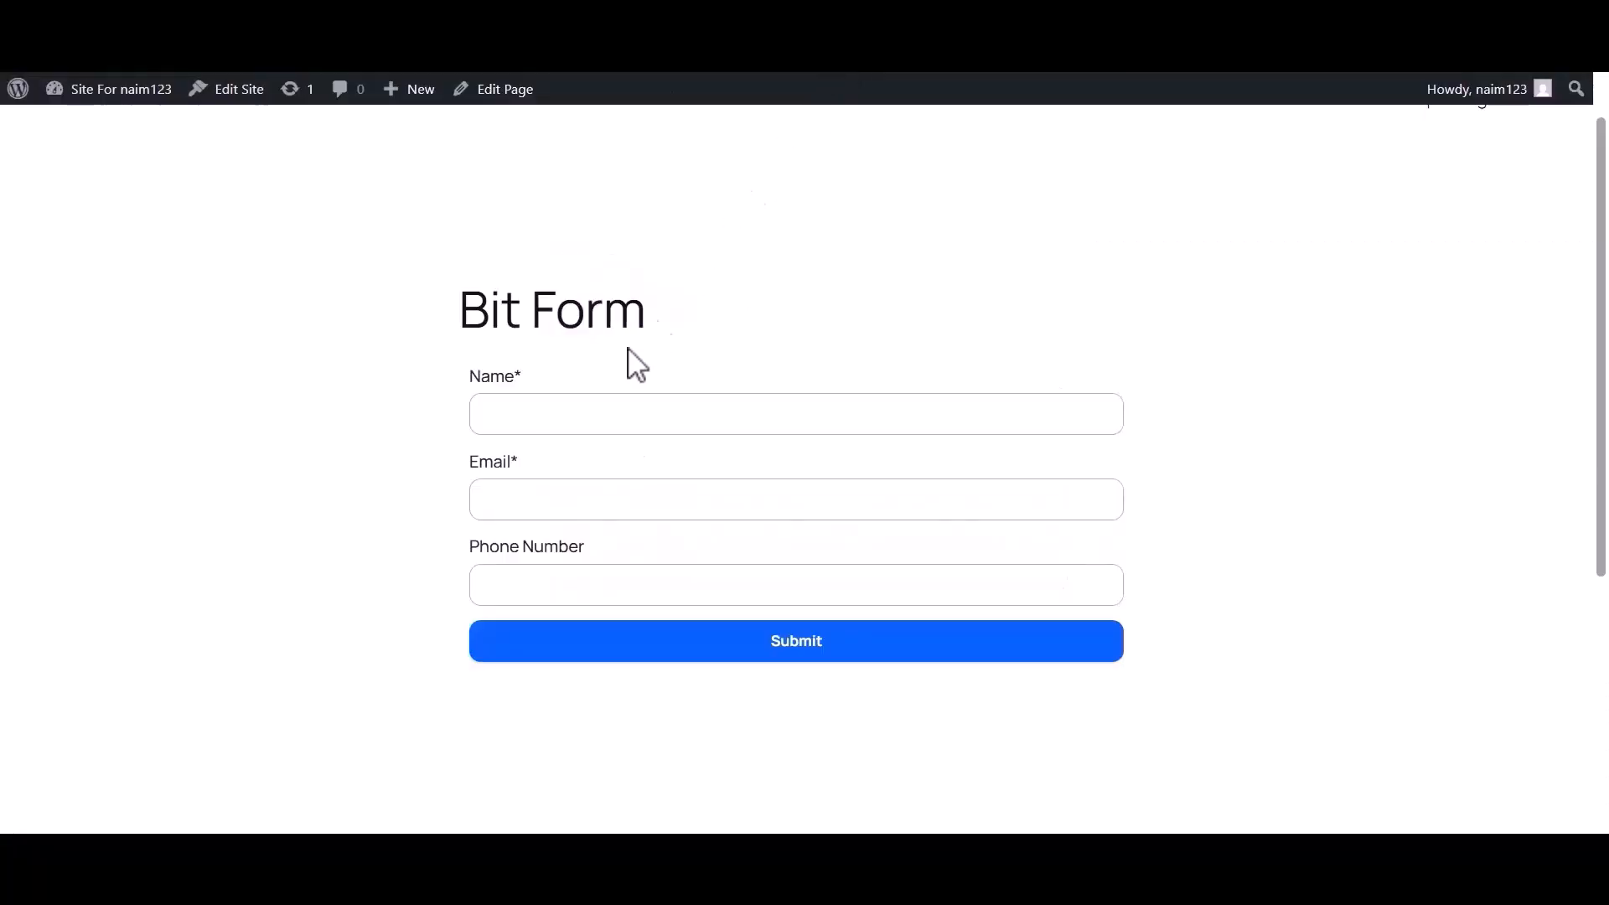
left_click(573, 426)
type("Bit Apps")
left_click(518, 510)
left_click(575, 597)
type("333444555")
left_click(792, 645)
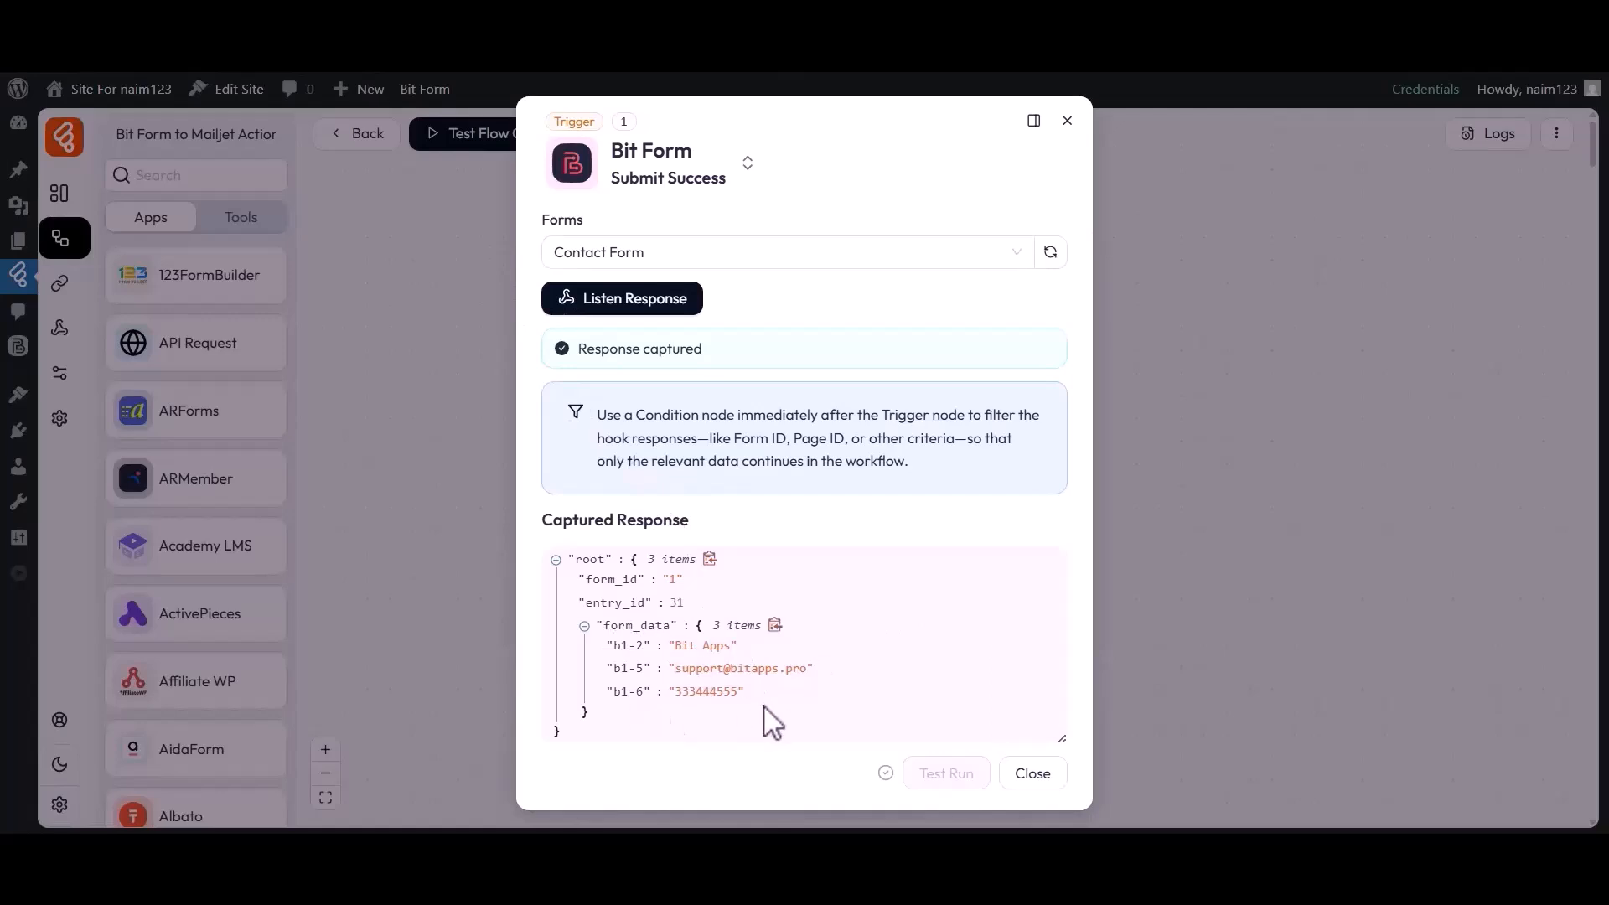
left_click(1032, 772)
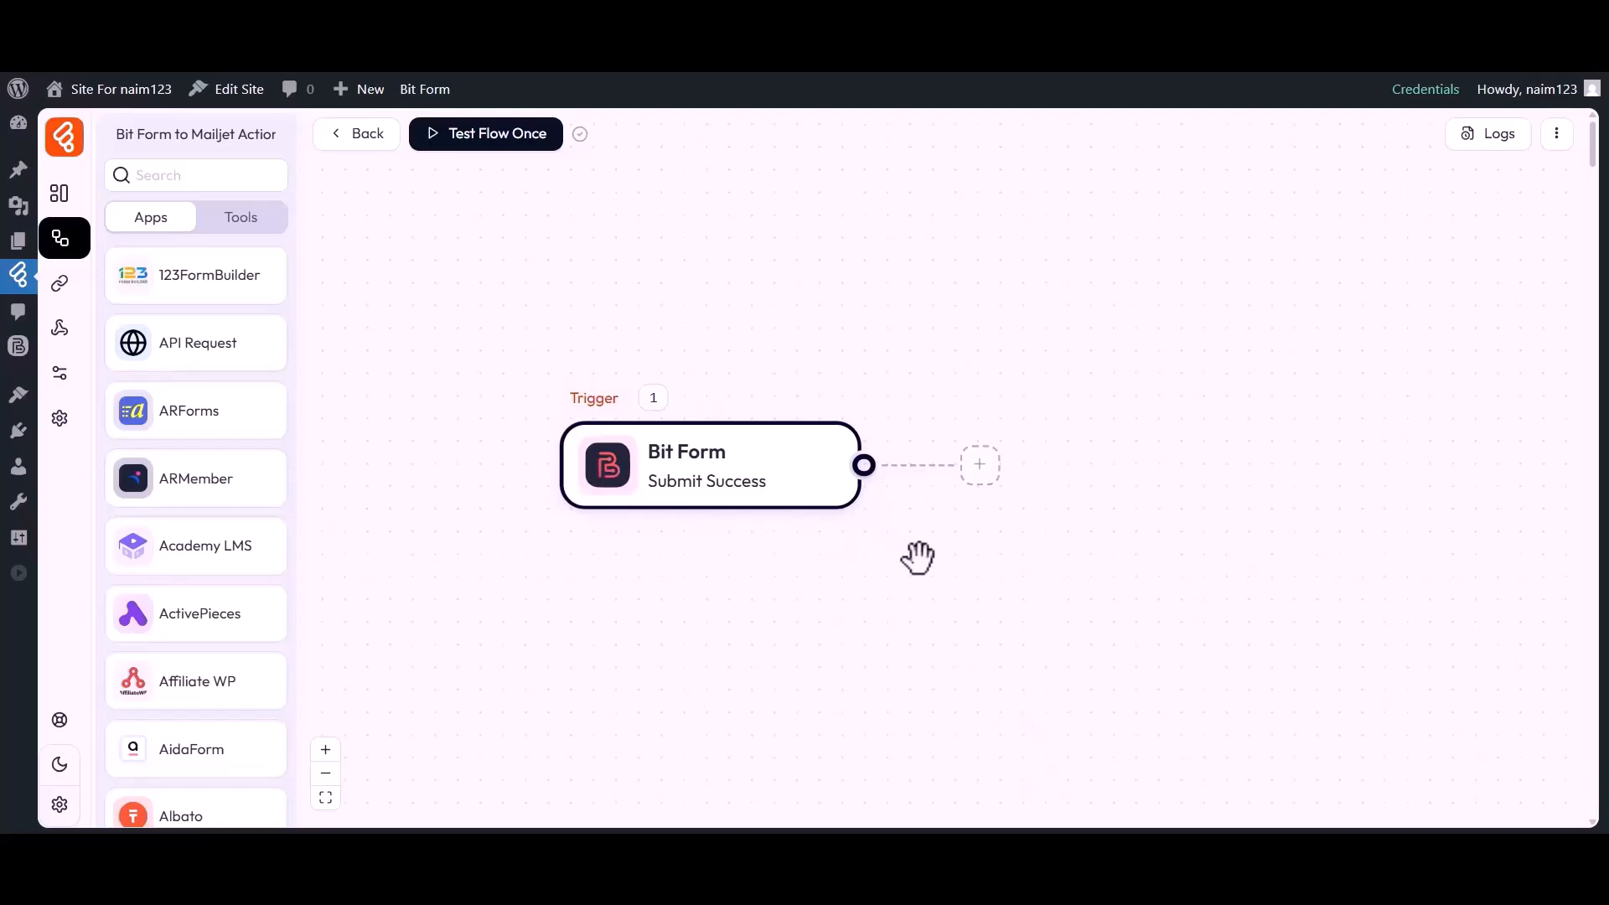
Add a Mailjet Create Contact action after the trigger, keeping the existing Mailjet connection
left_click(979, 466)
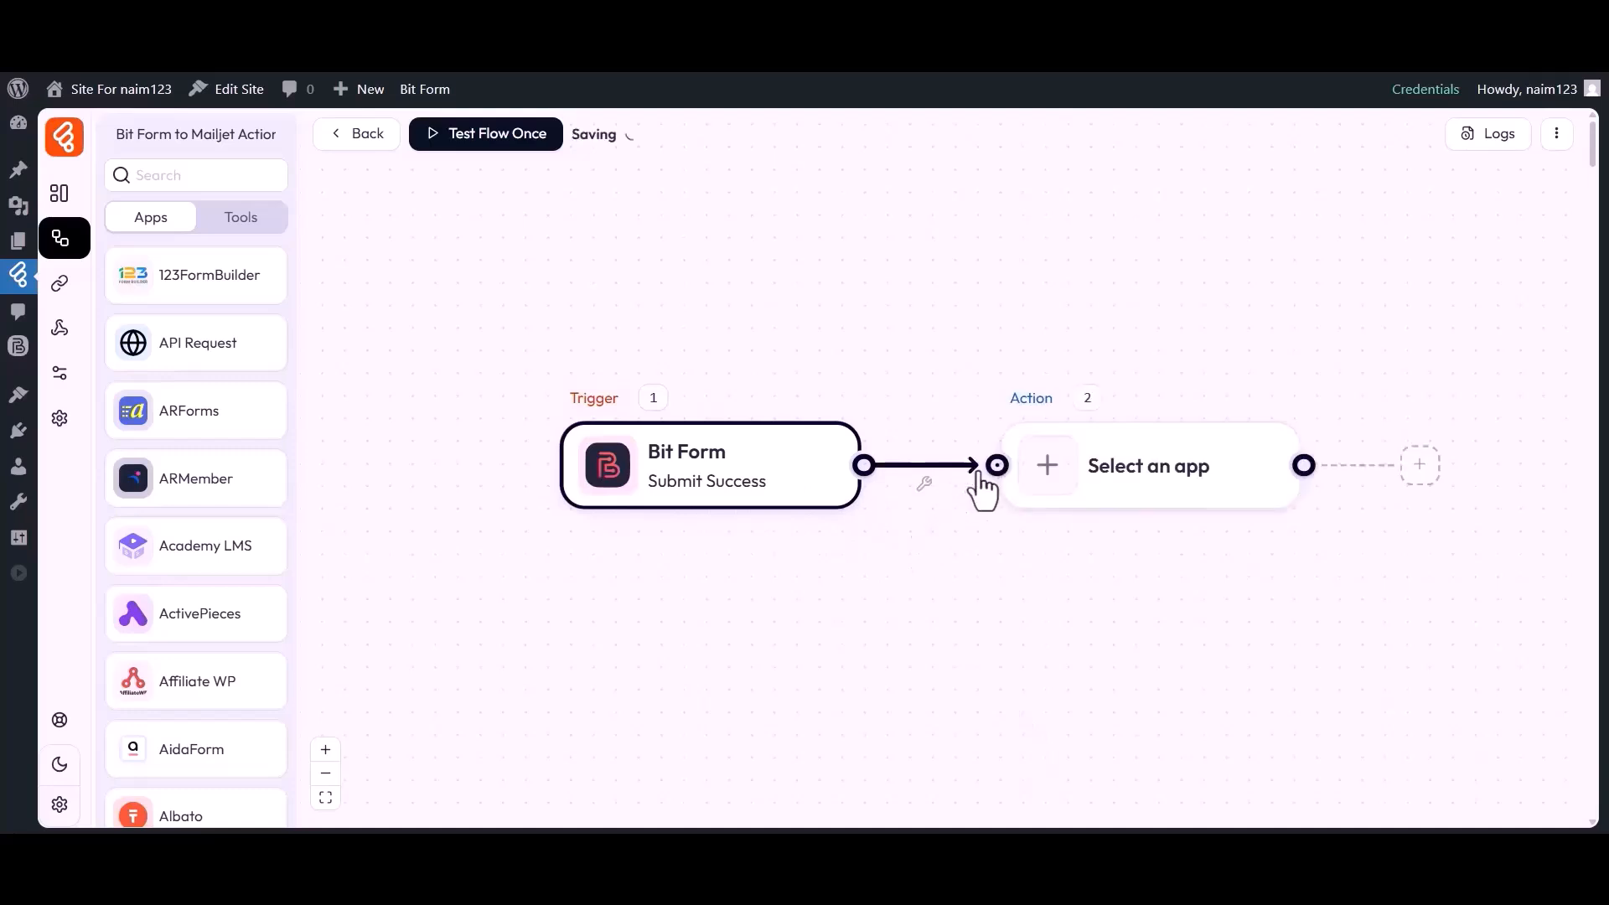
left_click(1046, 484)
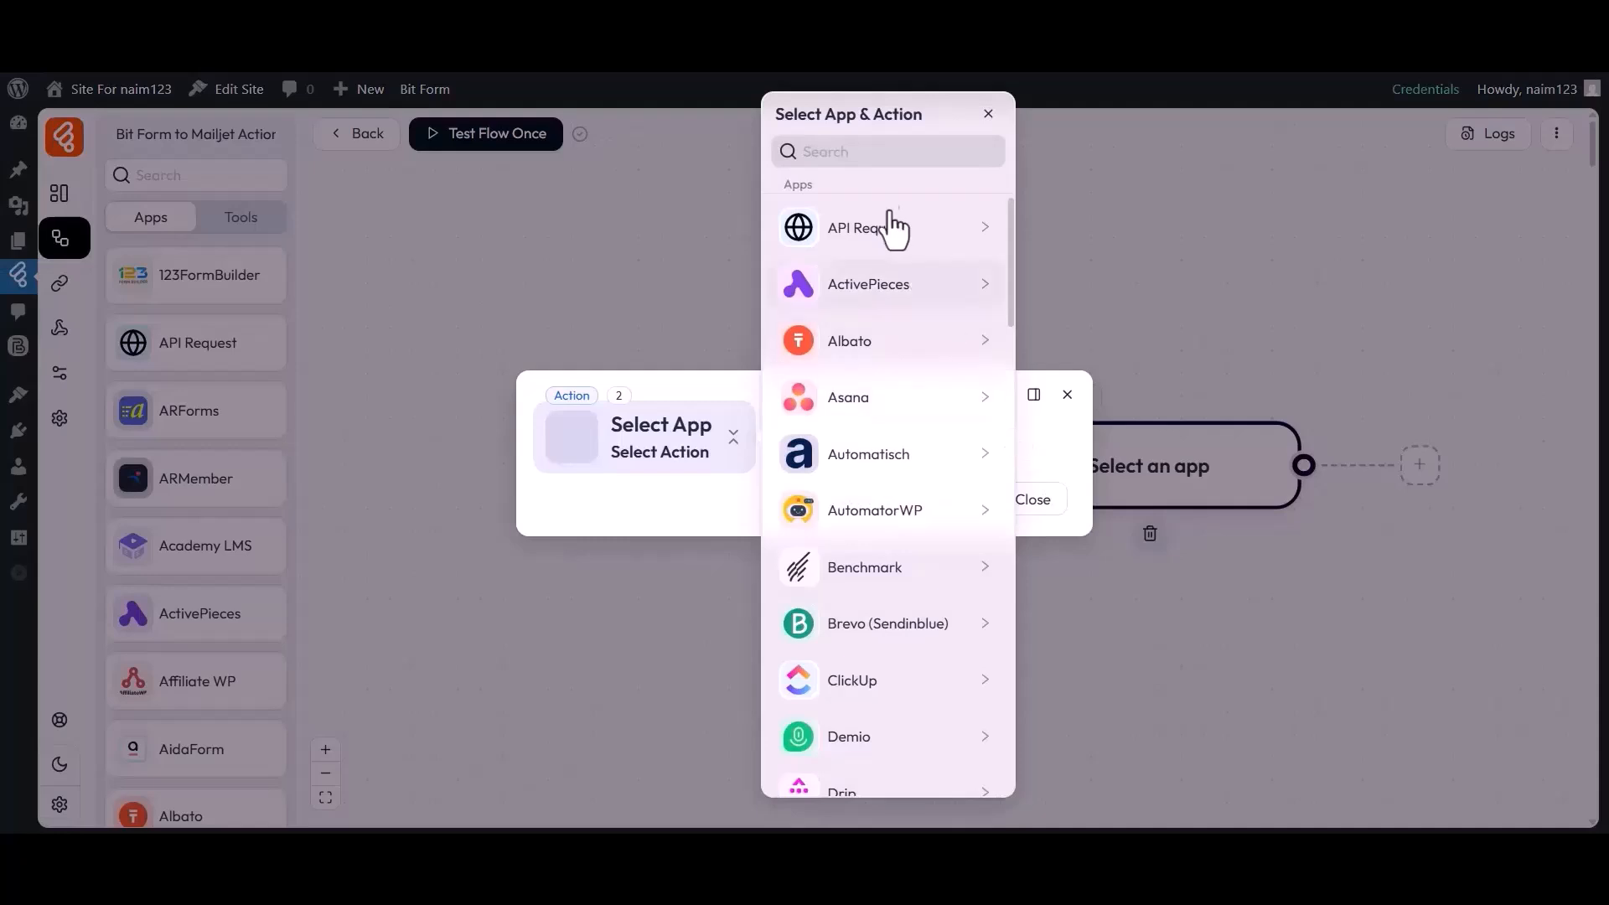
left_click(862, 152)
type("Mailjet")
left_click(842, 238)
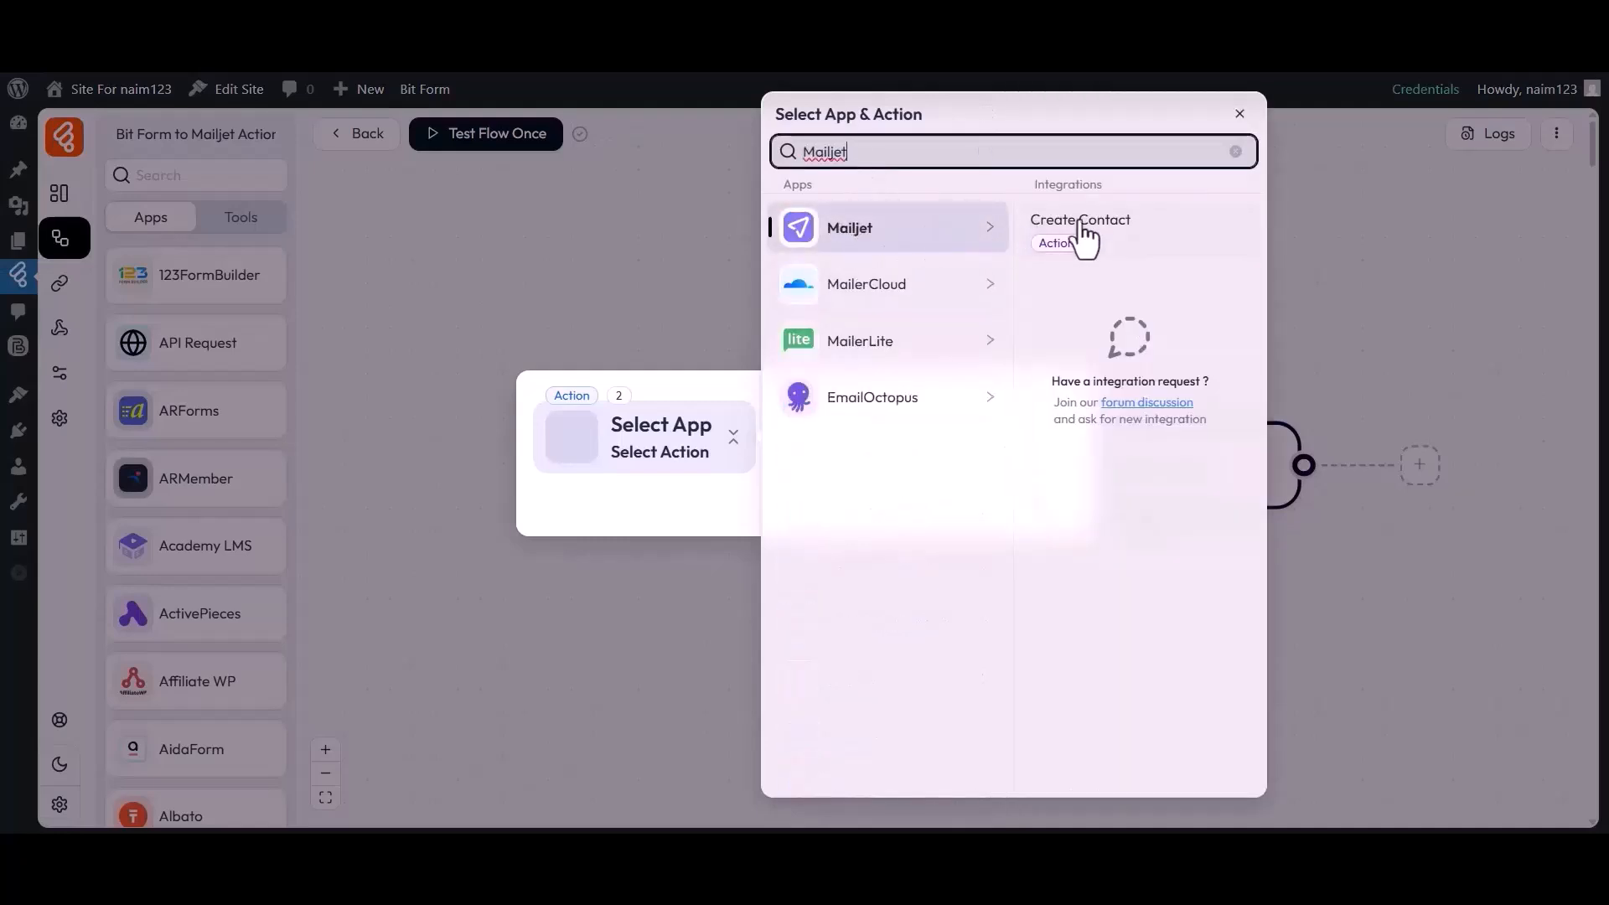
left_click(1037, 239)
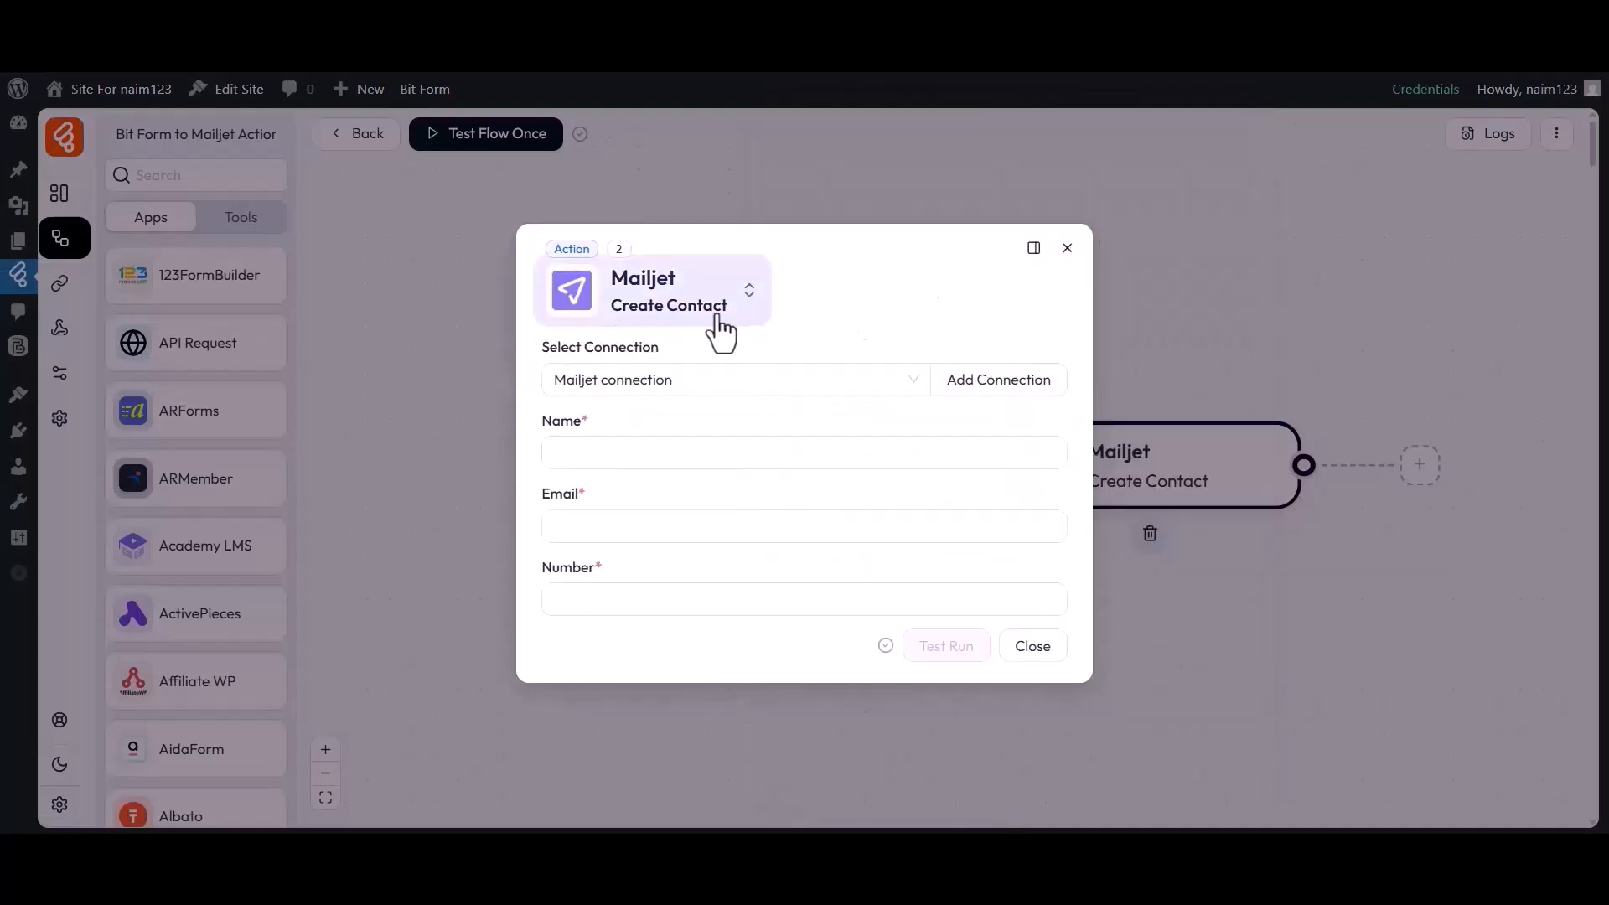
left_click(654, 357)
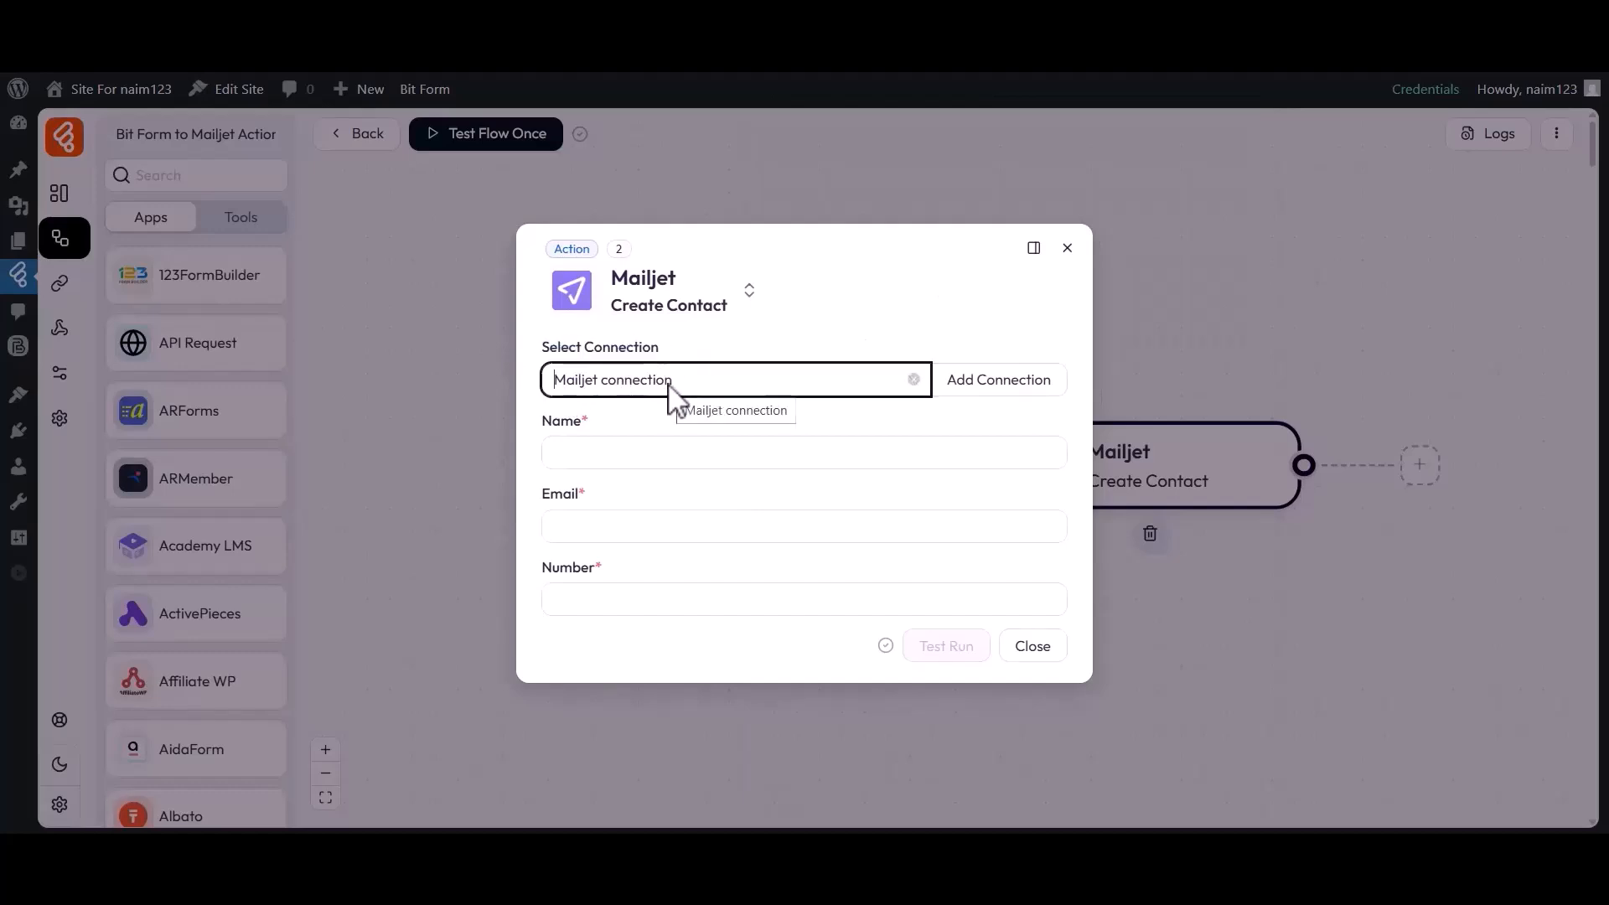
Map Name to b1-2, Email to b1-5 and Number to b1-6, then close the action
double_click(563, 422)
left_click(608, 457)
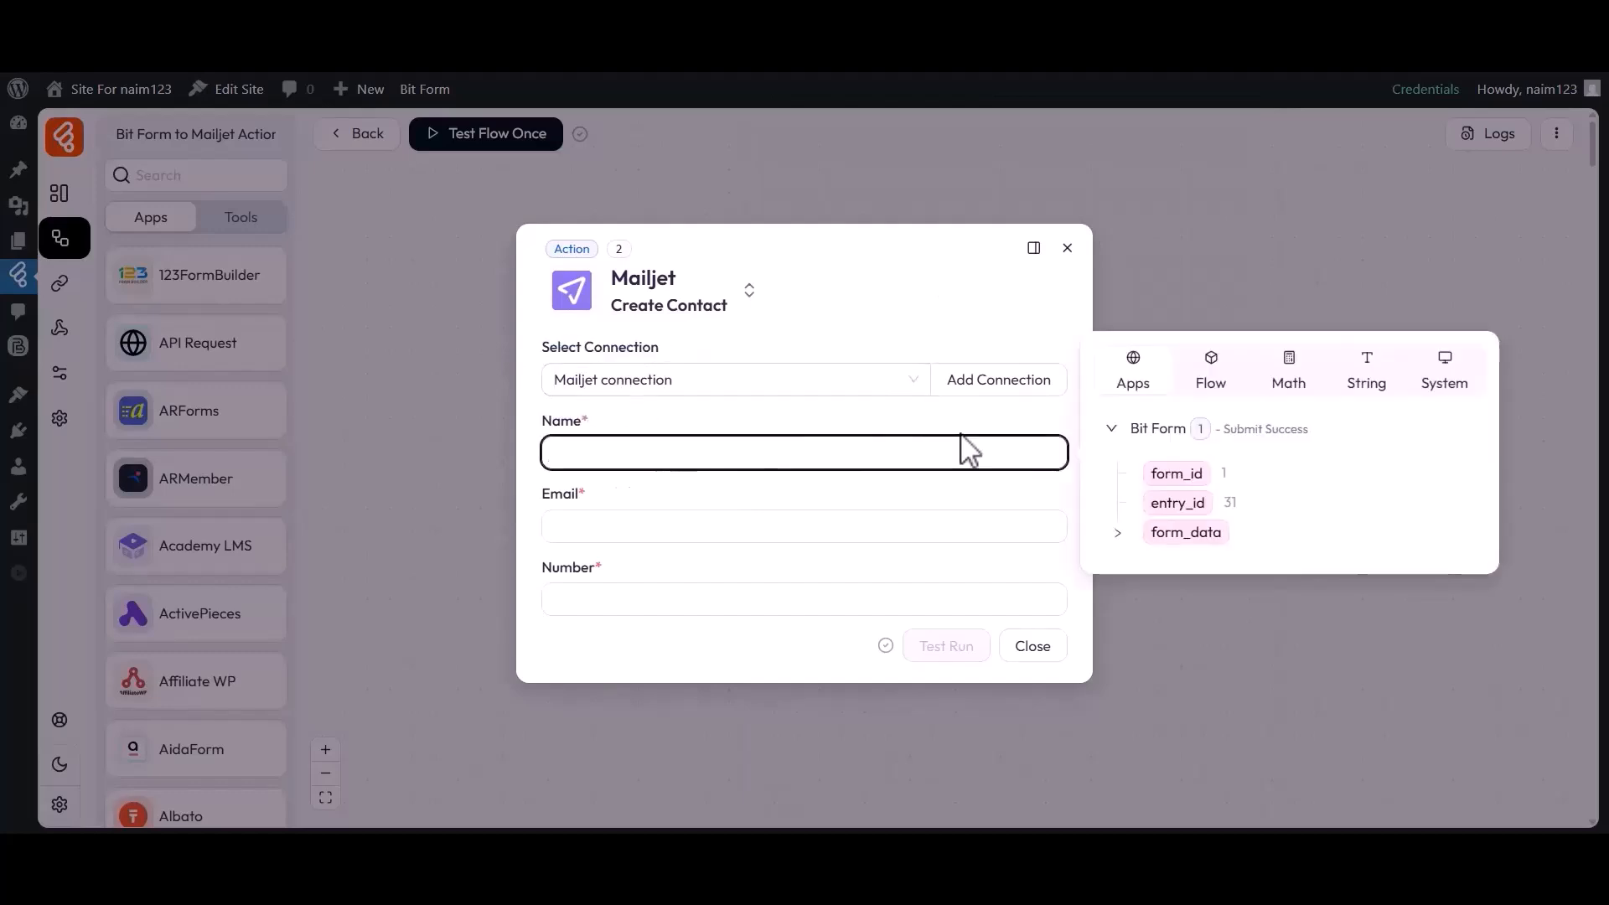
left_click(1118, 535)
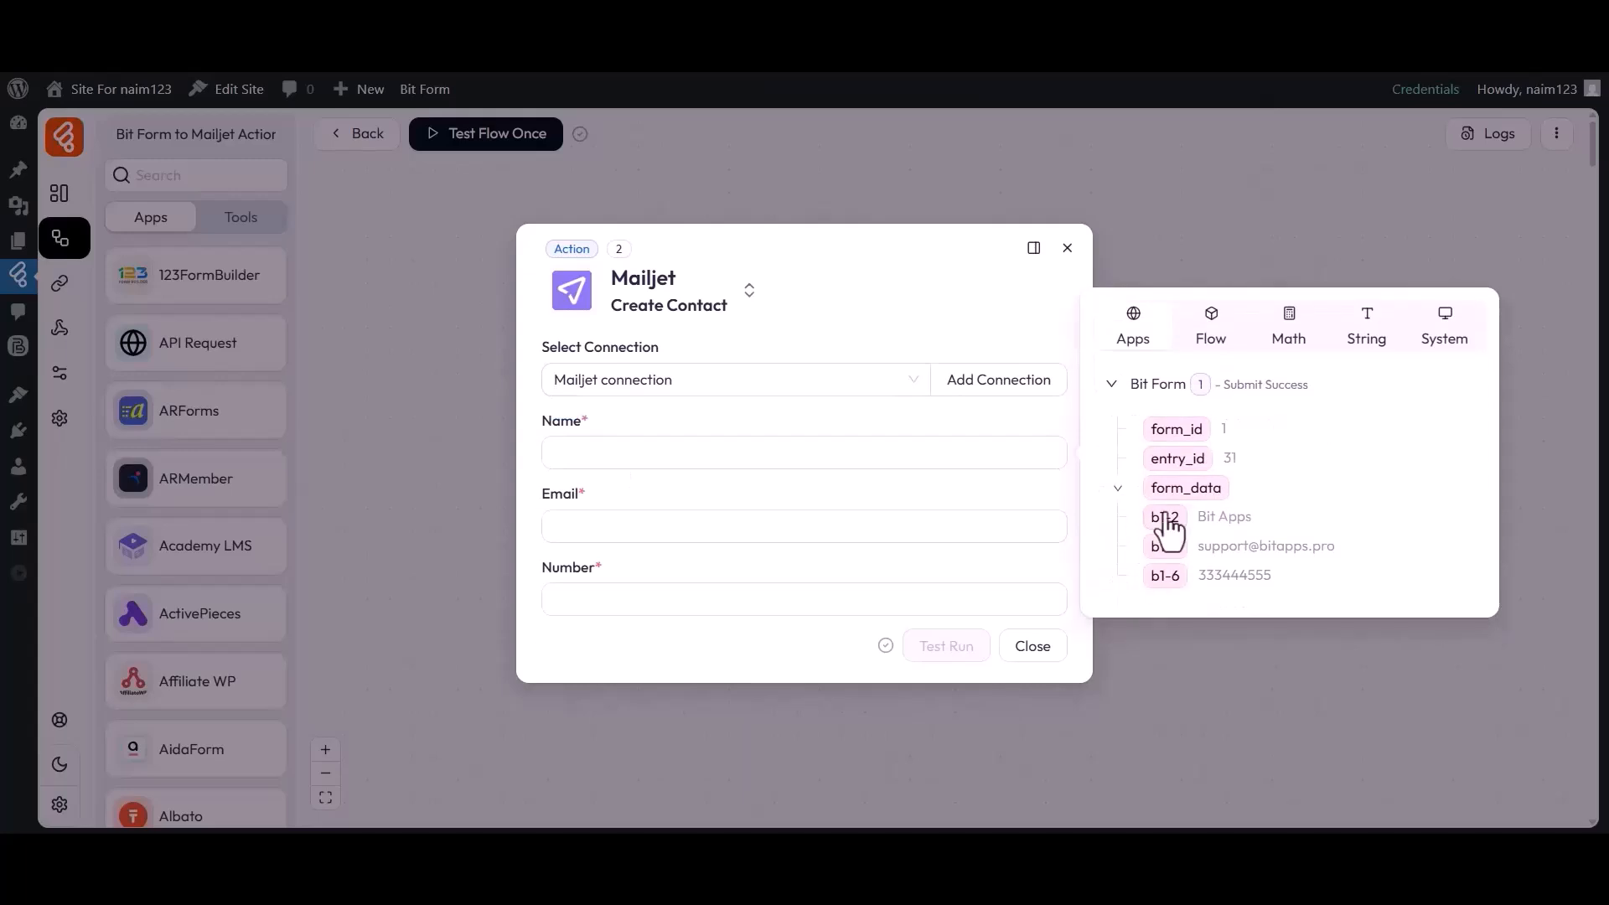
left_click(1156, 520)
left_click(661, 531)
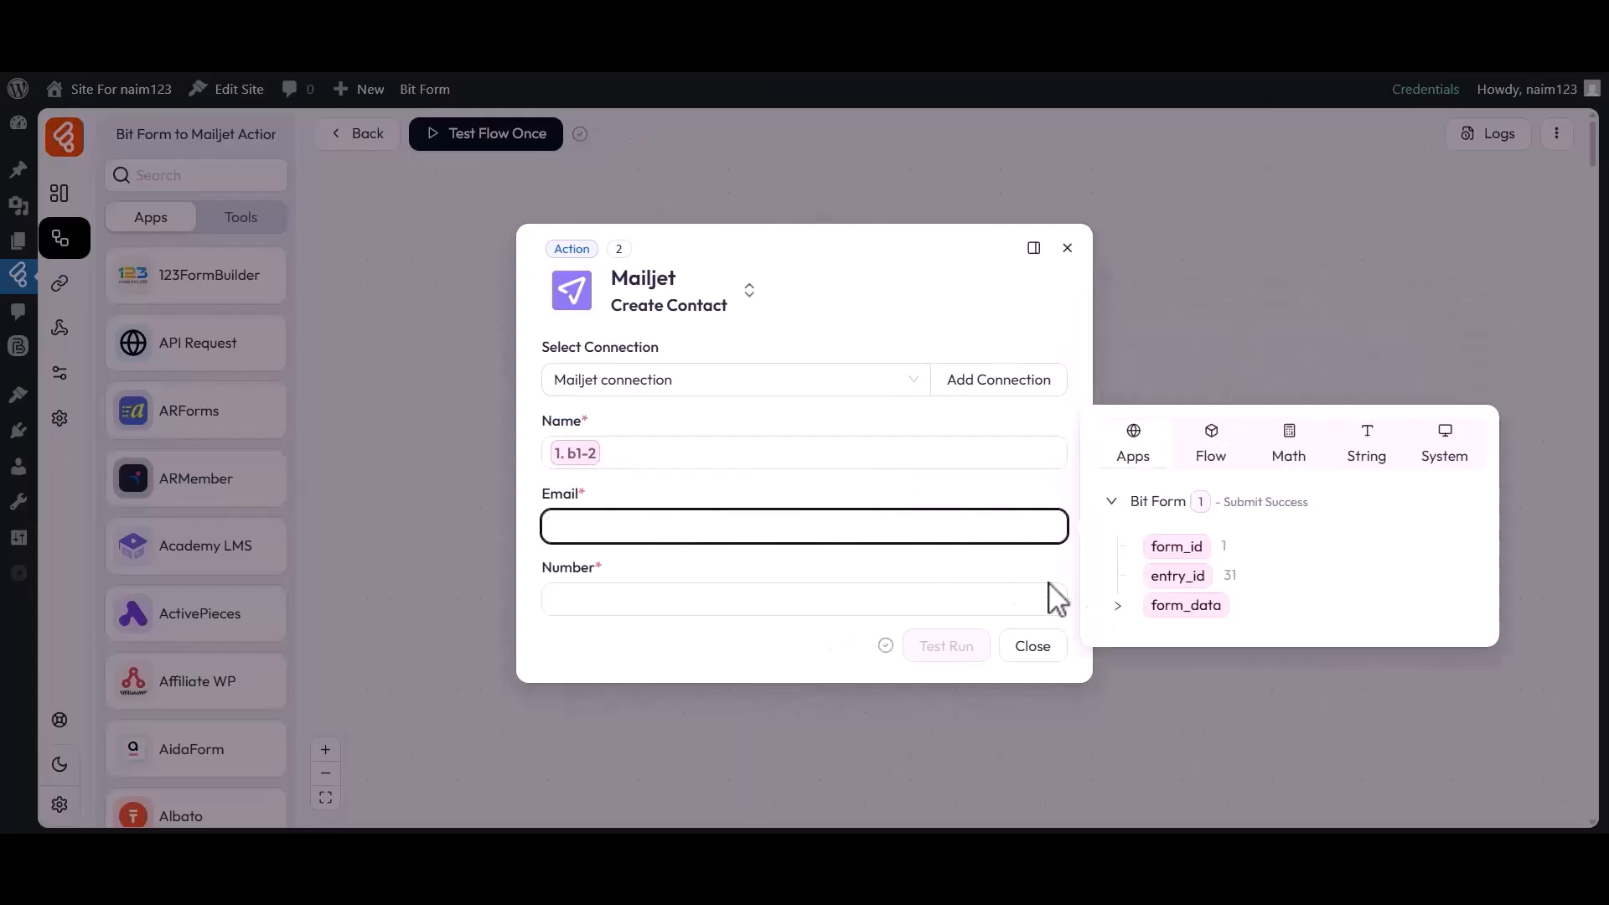
left_click(1117, 605)
left_click(1162, 621)
left_click(681, 600)
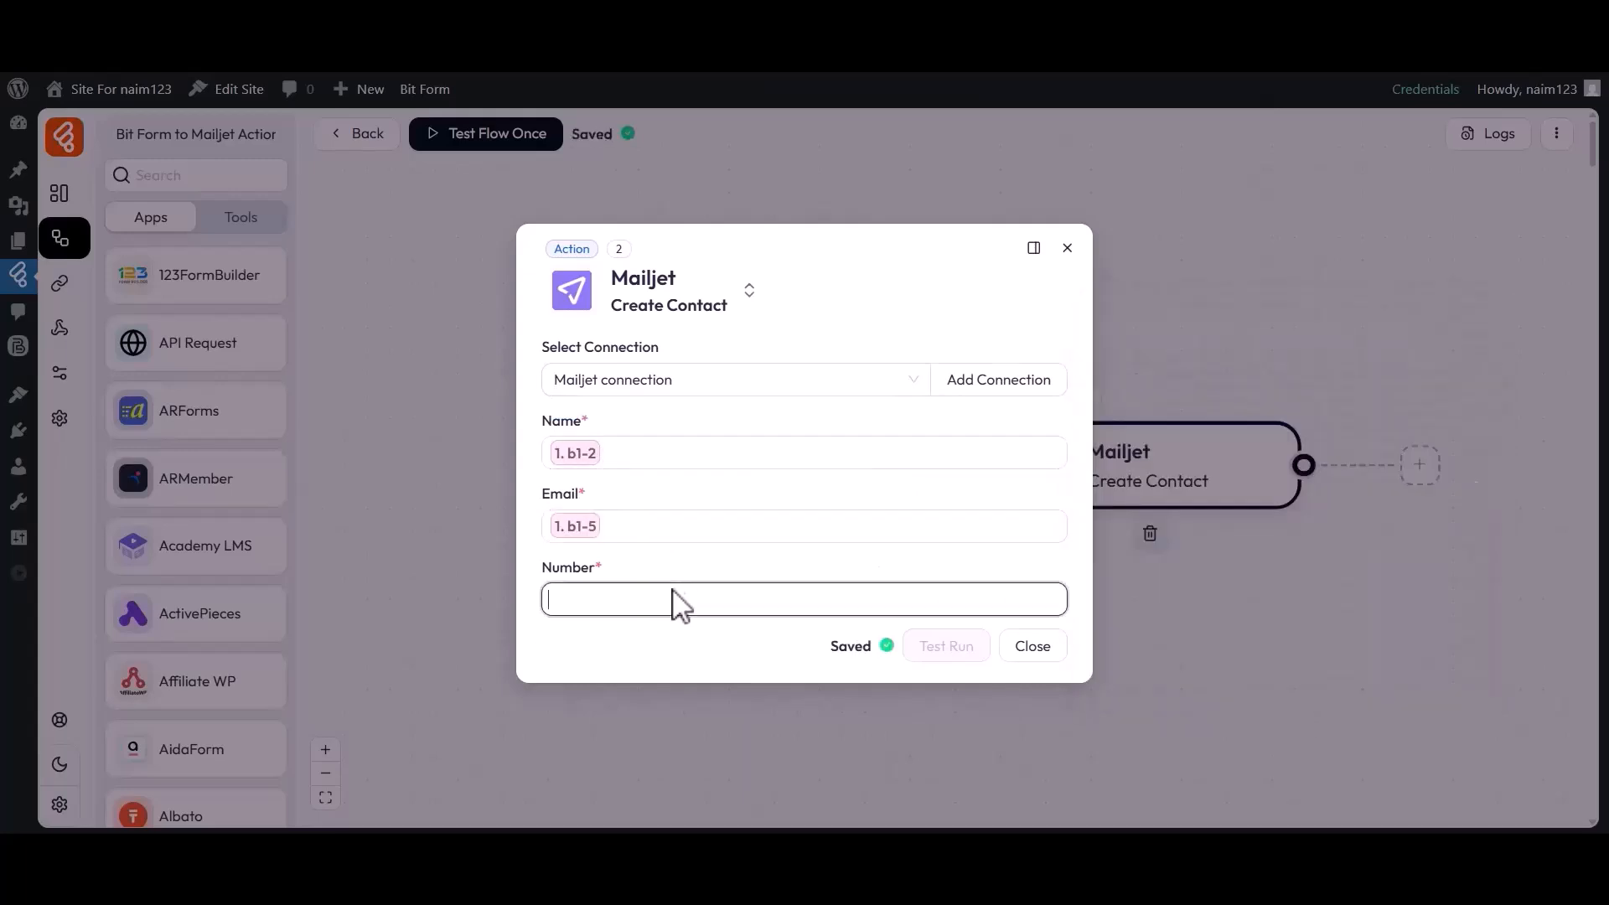
left_click(1117, 674)
left_click(1162, 723)
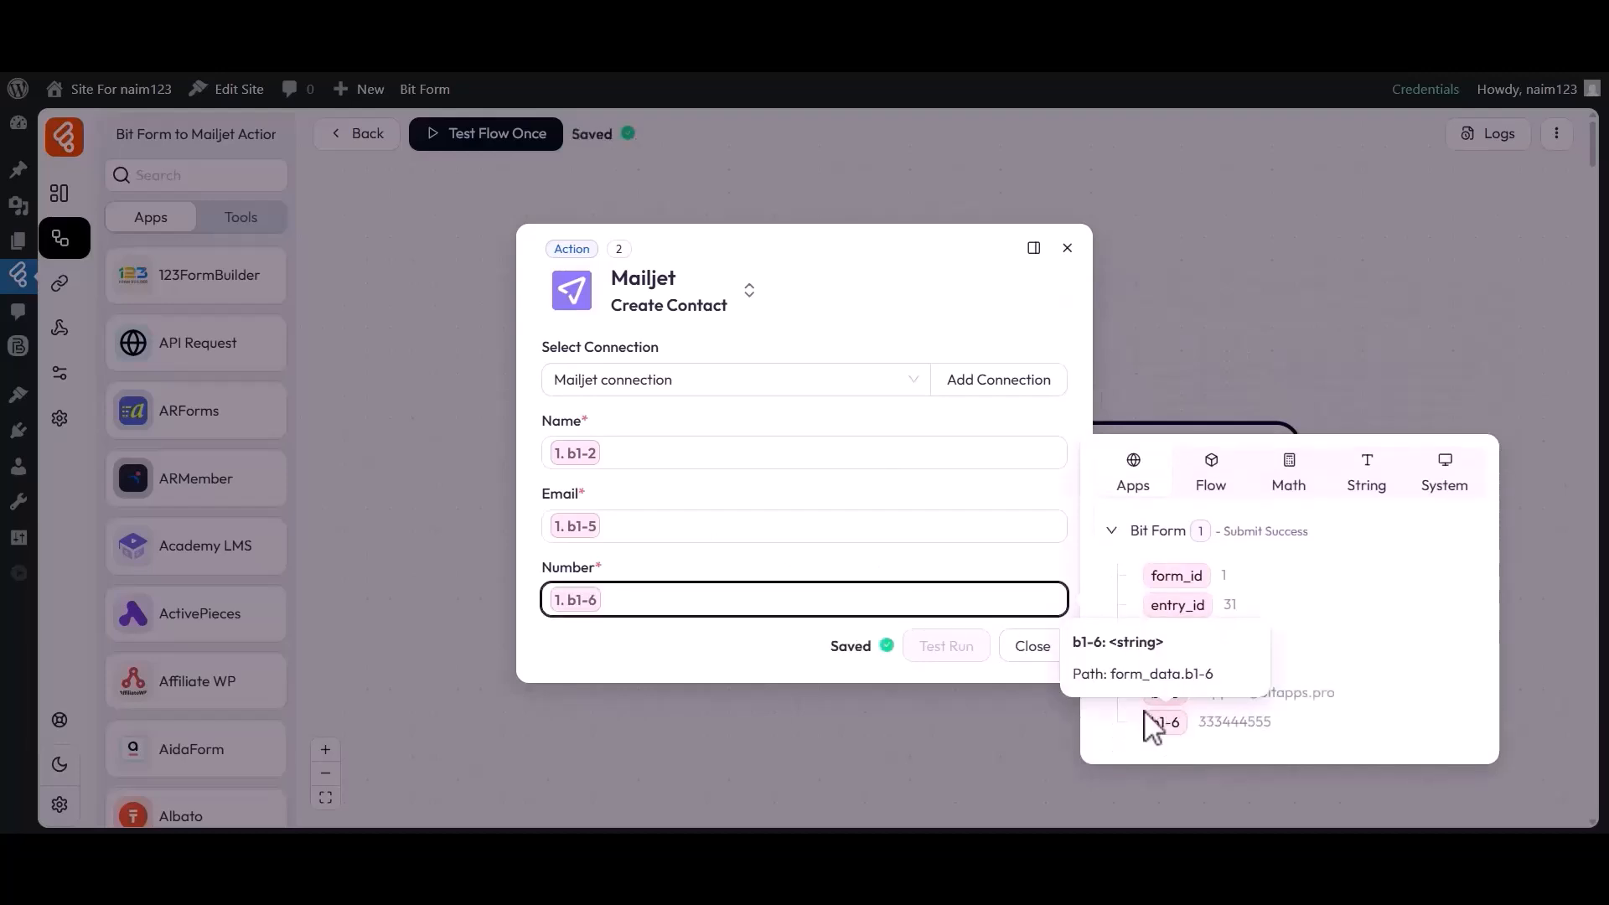
left_click(784, 652)
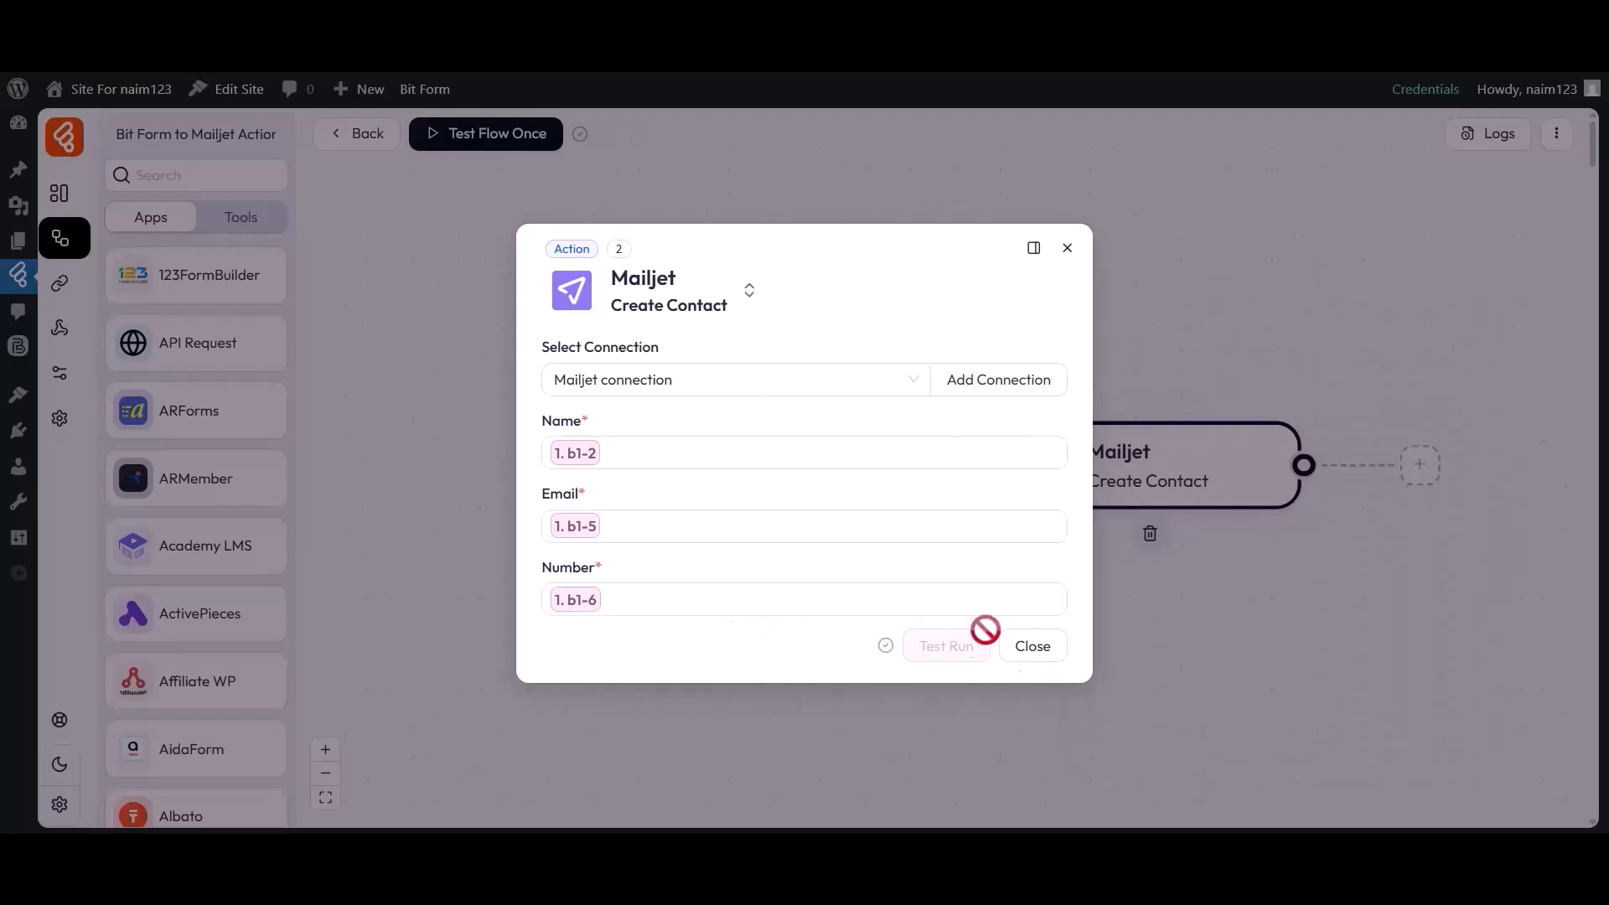
left_click(1036, 647)
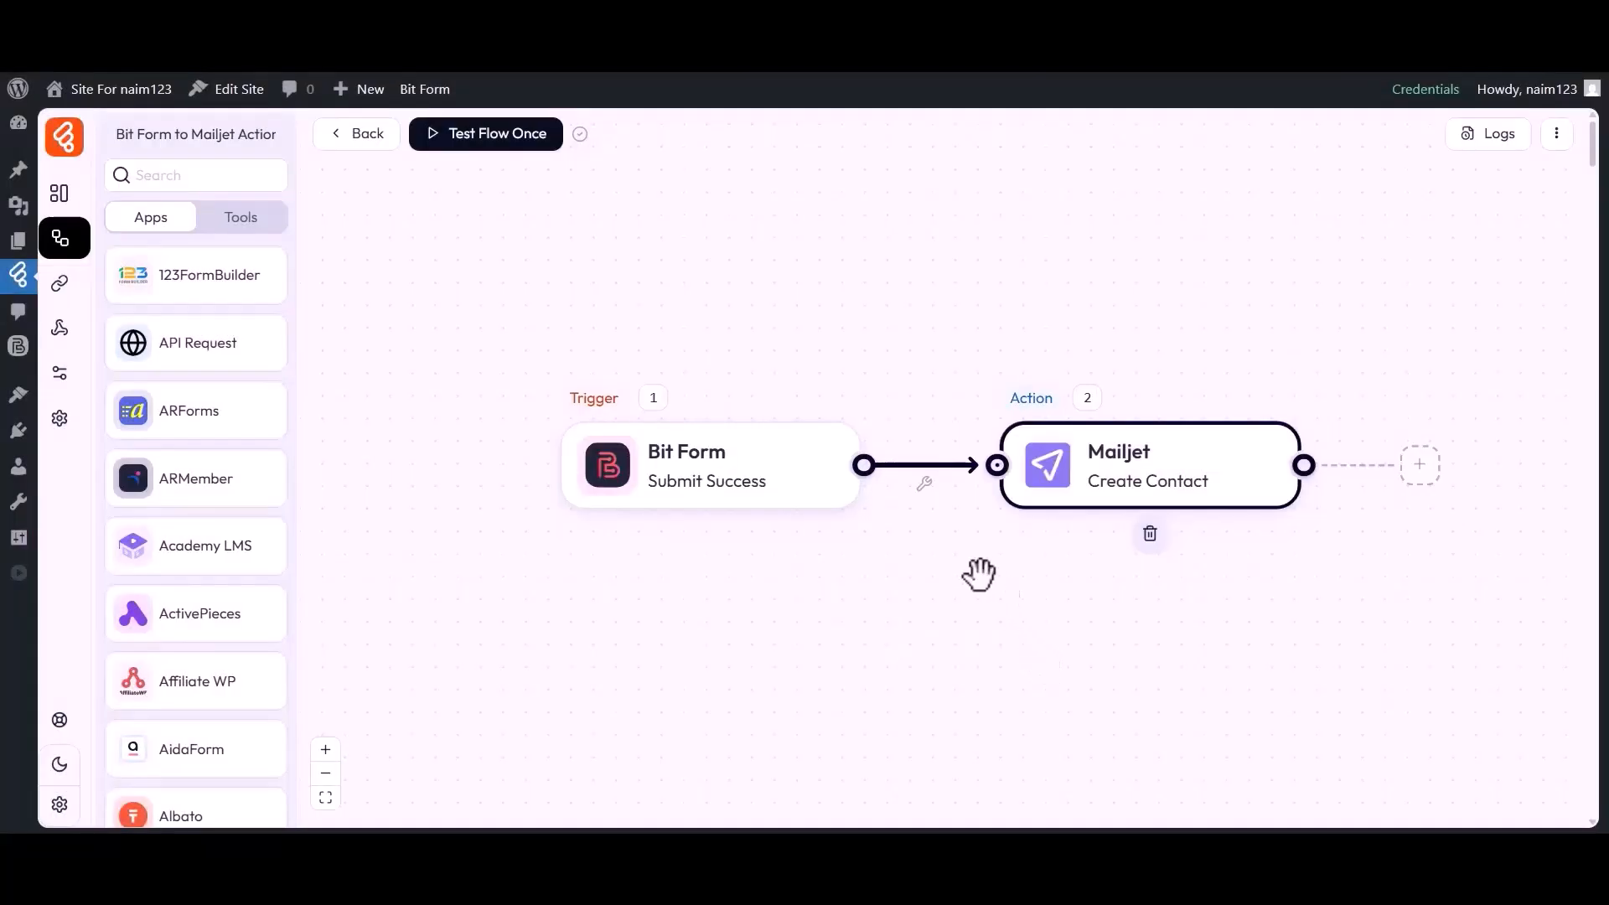
Run Test Flow Once with Listen New Response, then submit the Bit Form with a name, e-mail and phone number
left_click(481, 139)
left_click(473, 186)
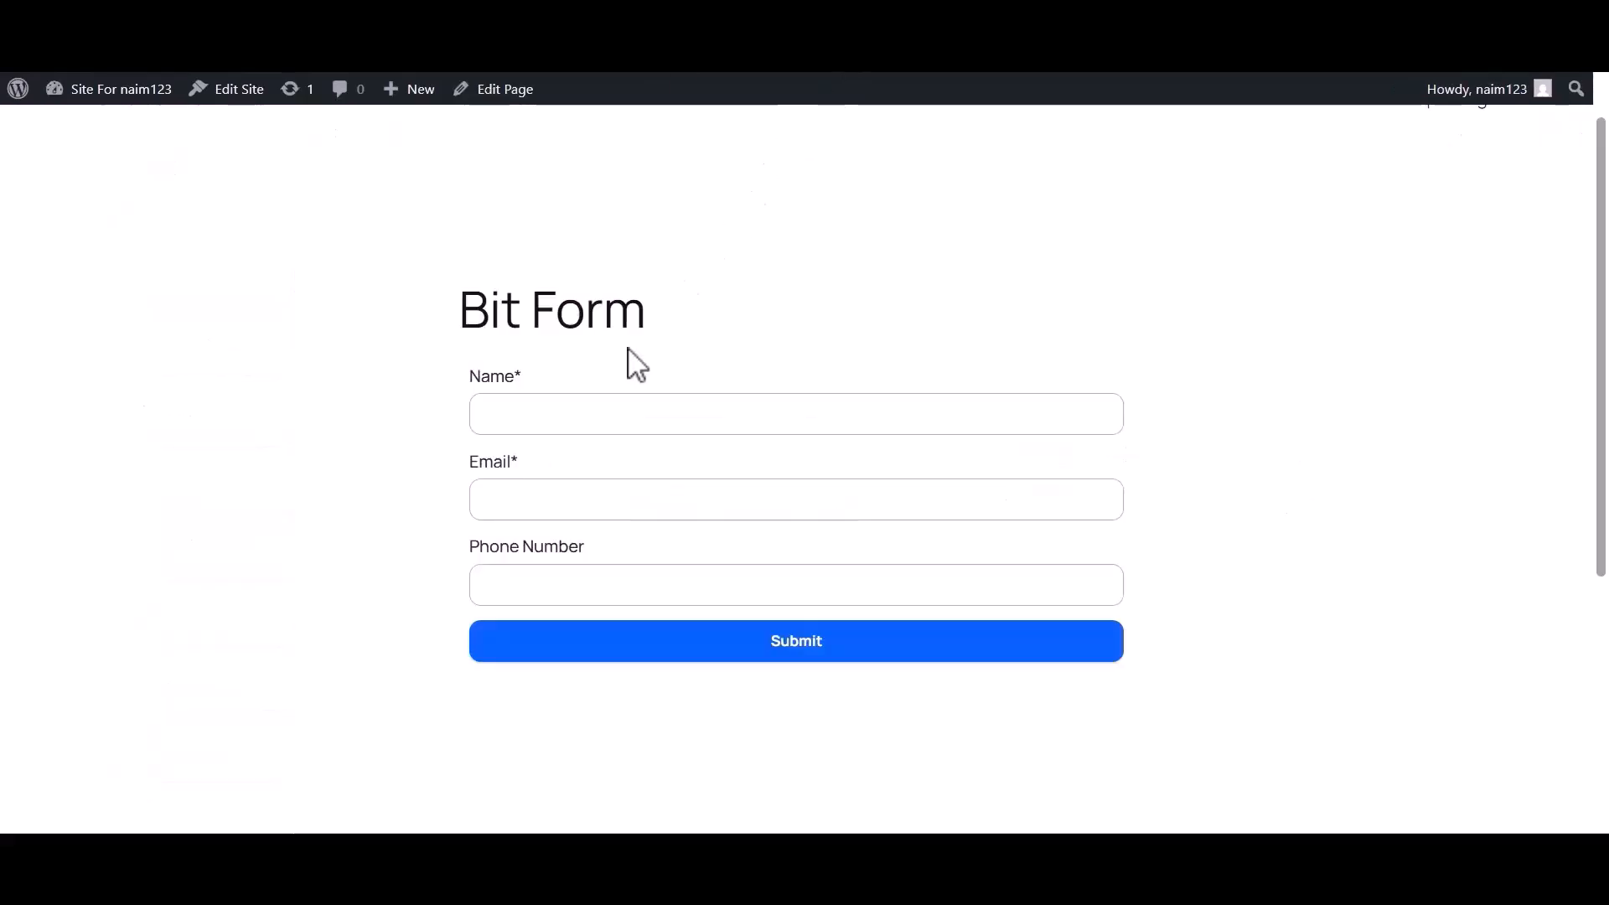
left_click(560, 416)
type("Bit Apps")
left_click(518, 500)
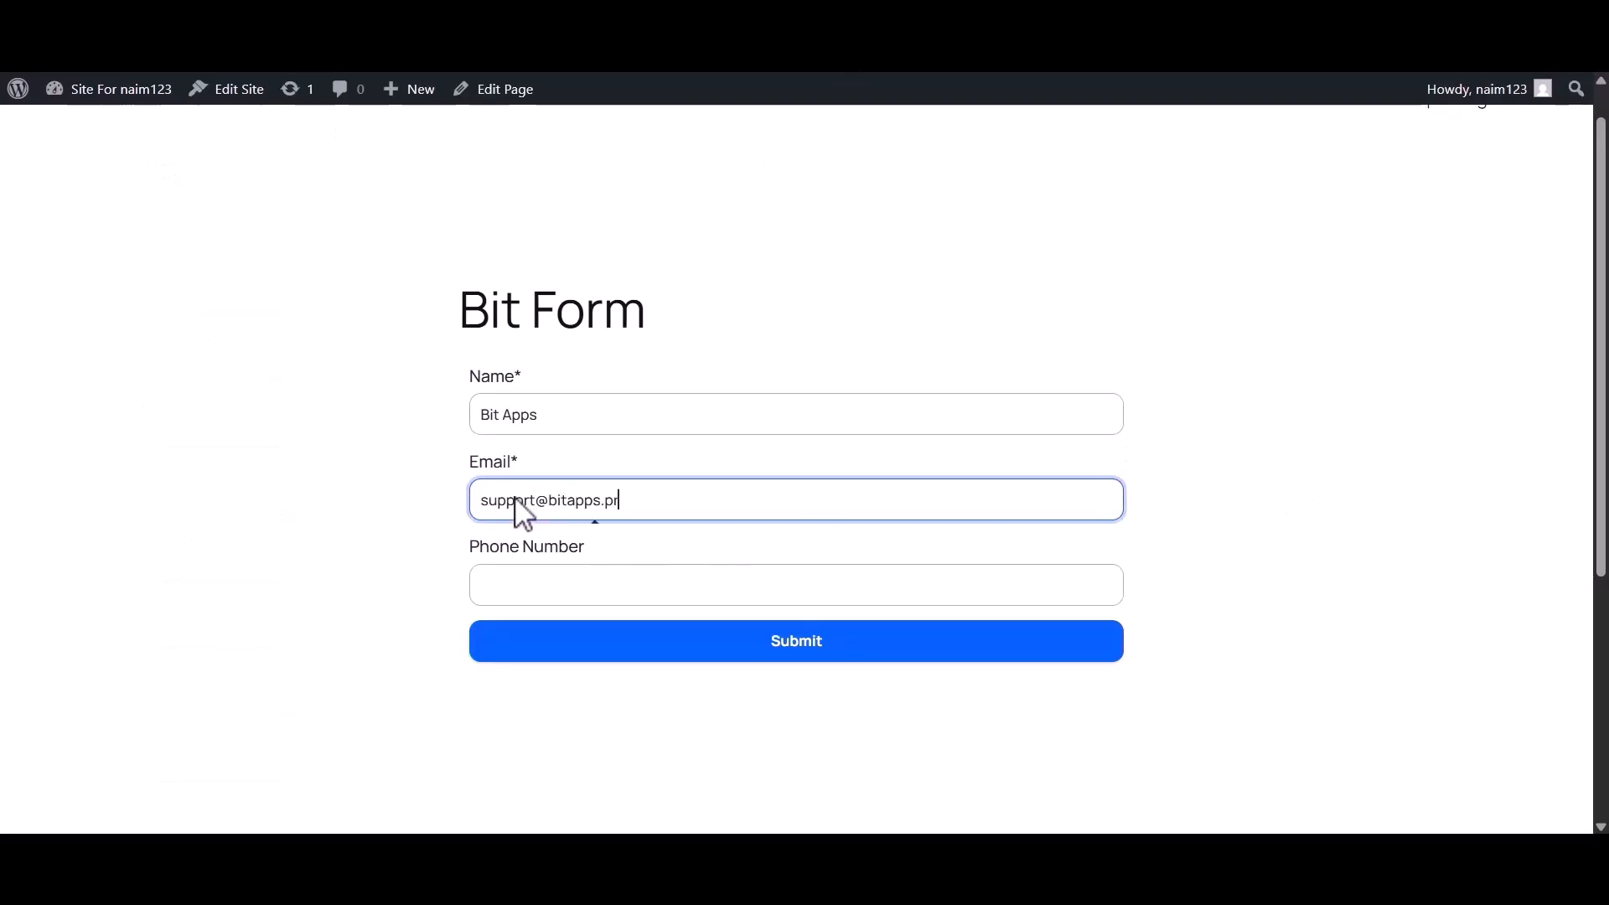
left_click(578, 595)
type("333444555")
left_click(792, 647)
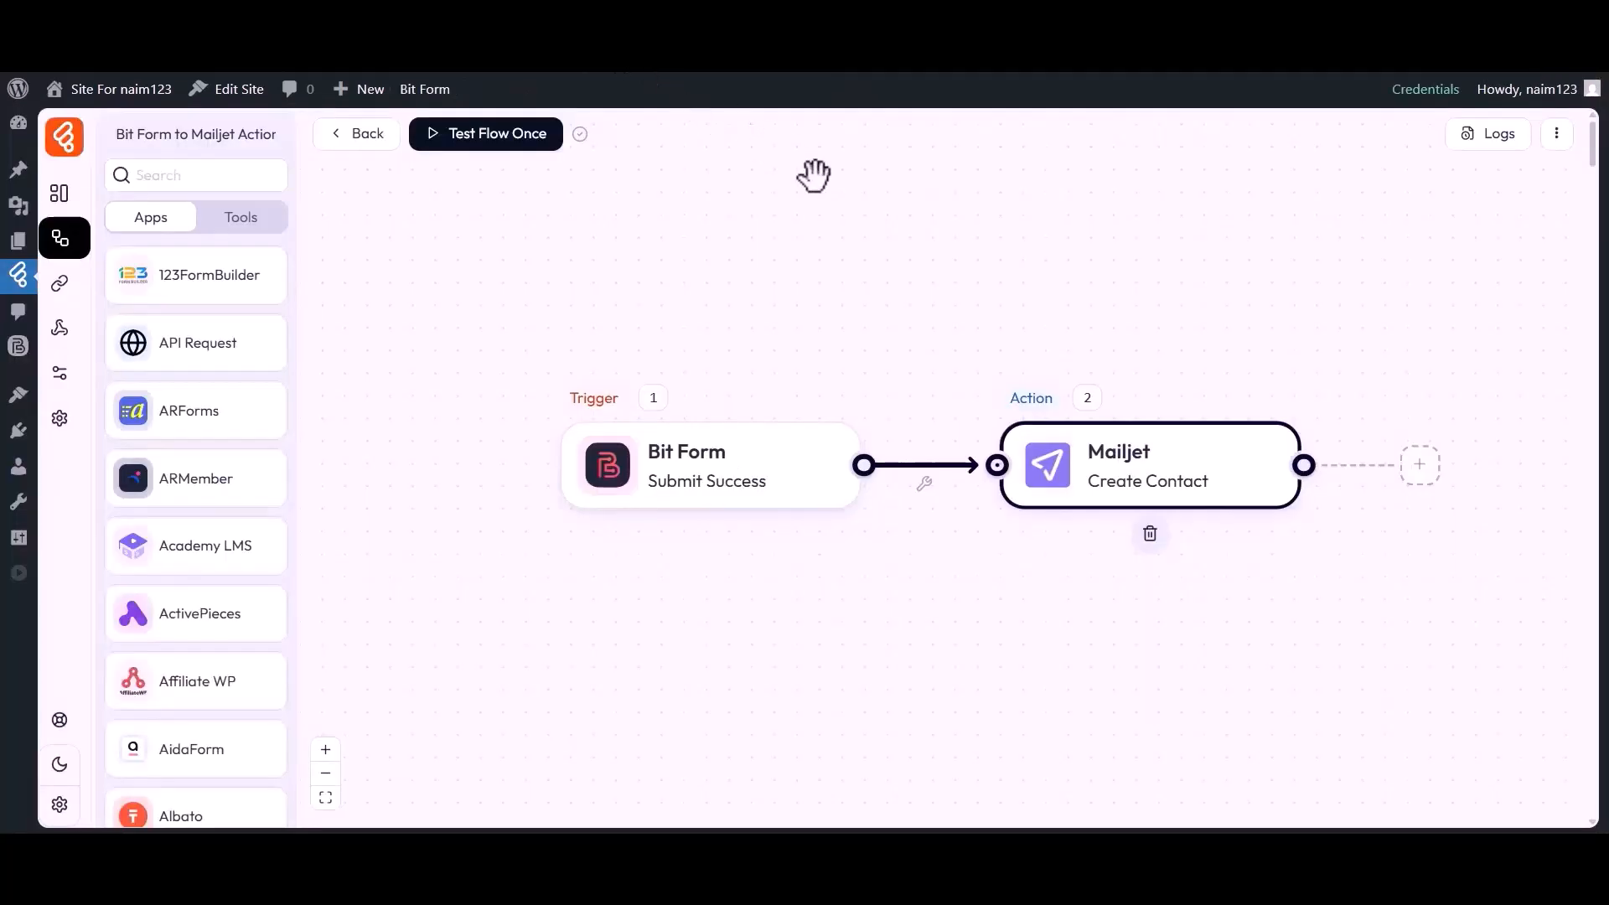
left_click(1497, 141)
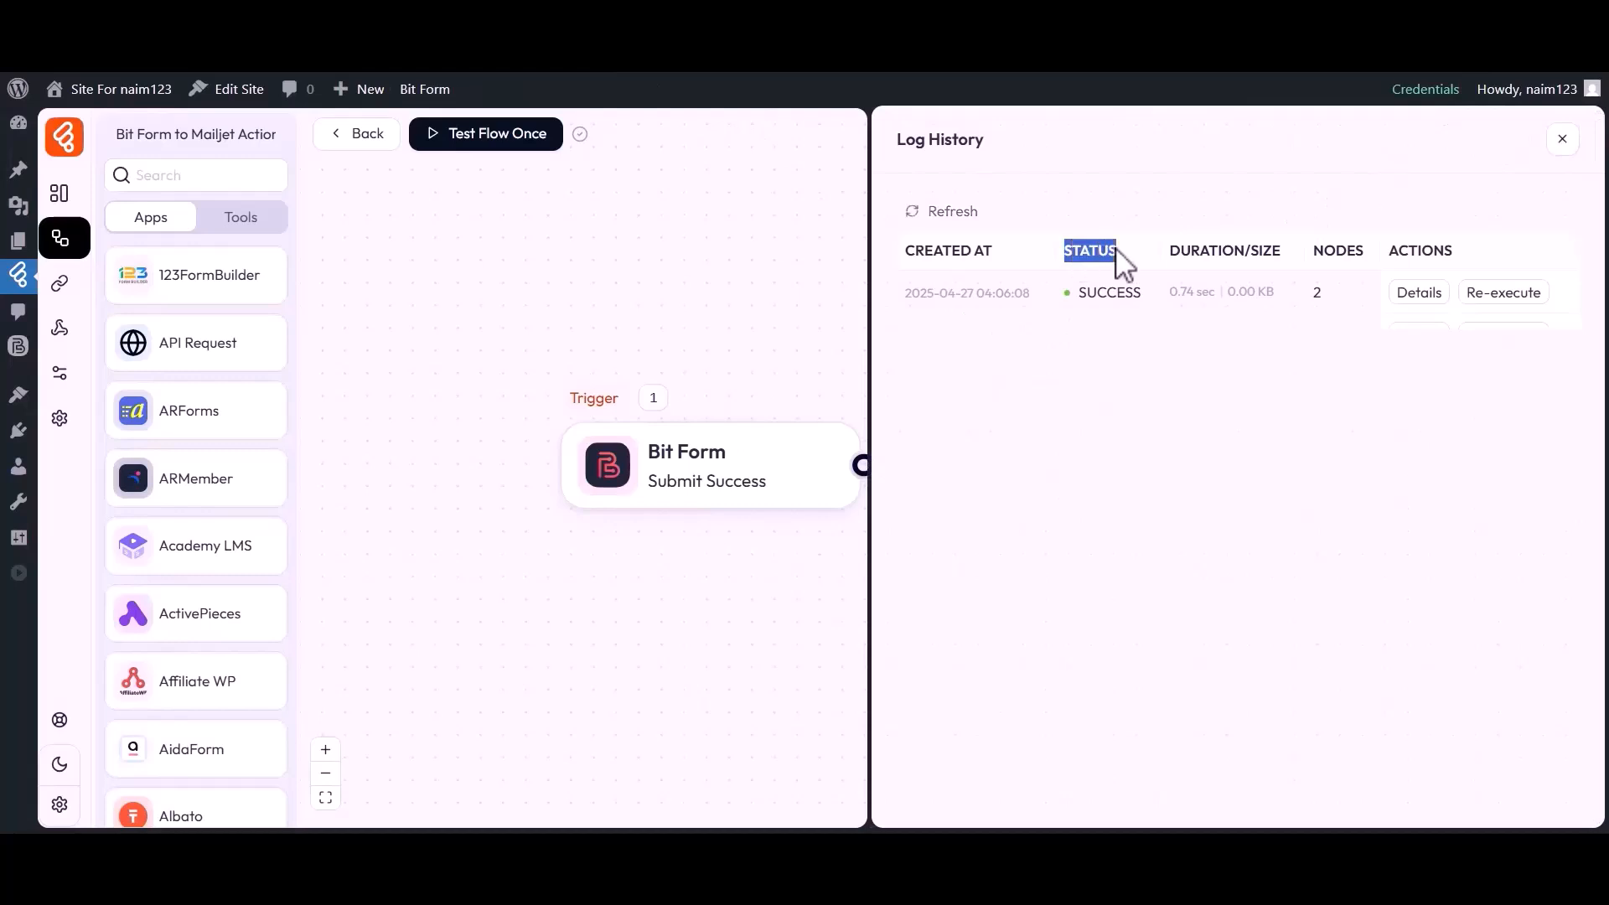
left_click(1416, 295)
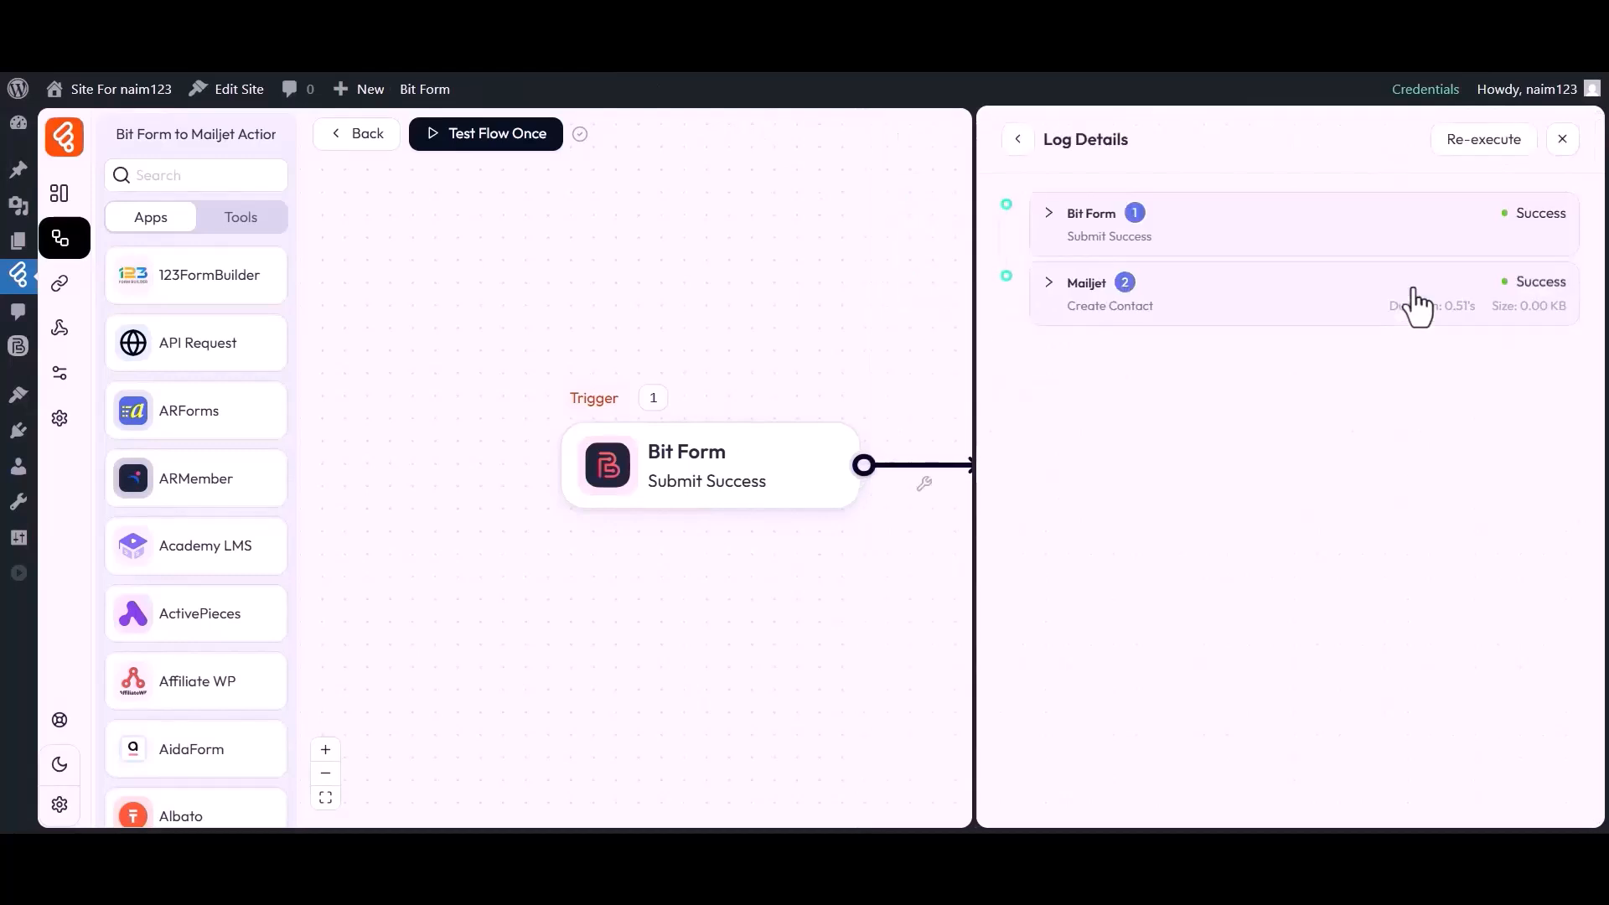
left_click(1088, 285)
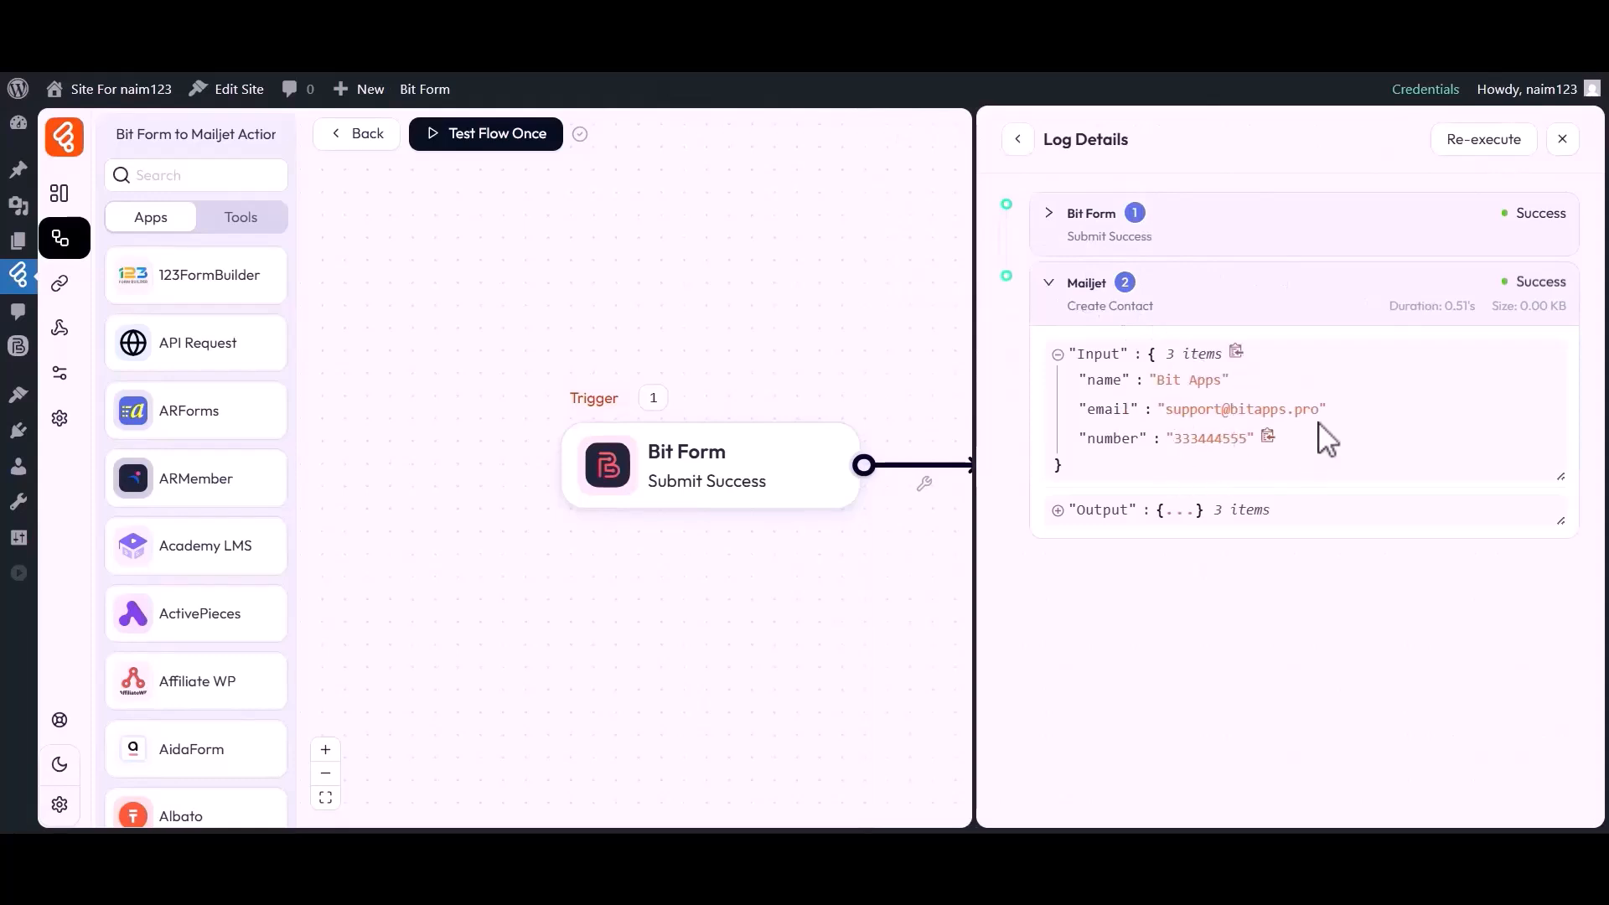
left_click(1562, 139)
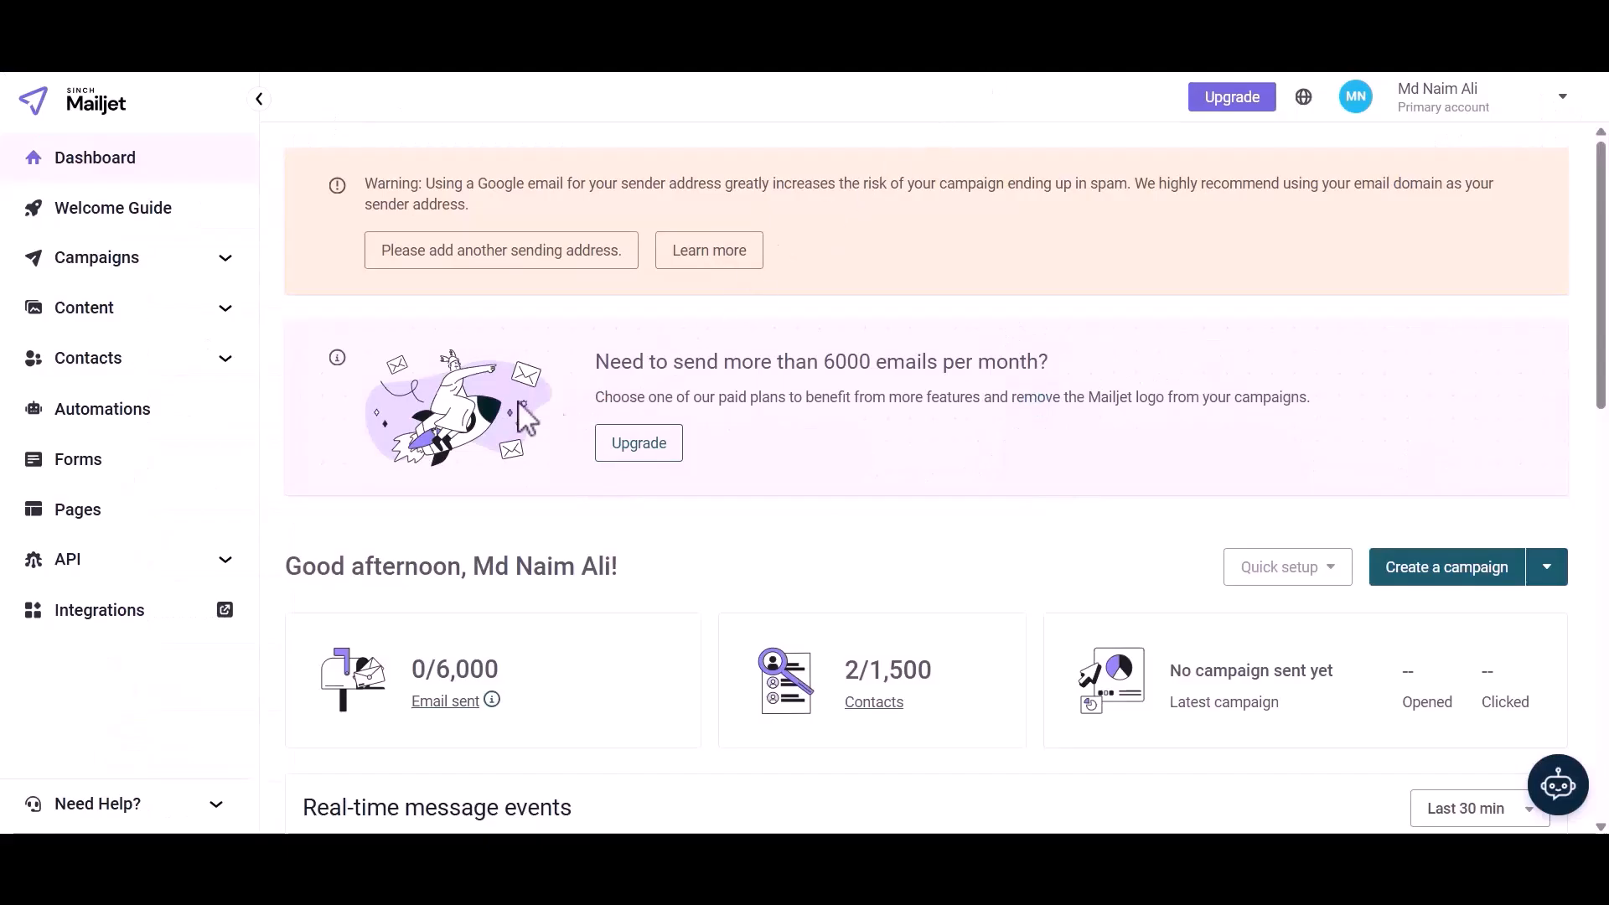
Open the Bit Flows list under Contacts > Contact Lists to see the new contact
left_click(50, 365)
left_click(101, 404)
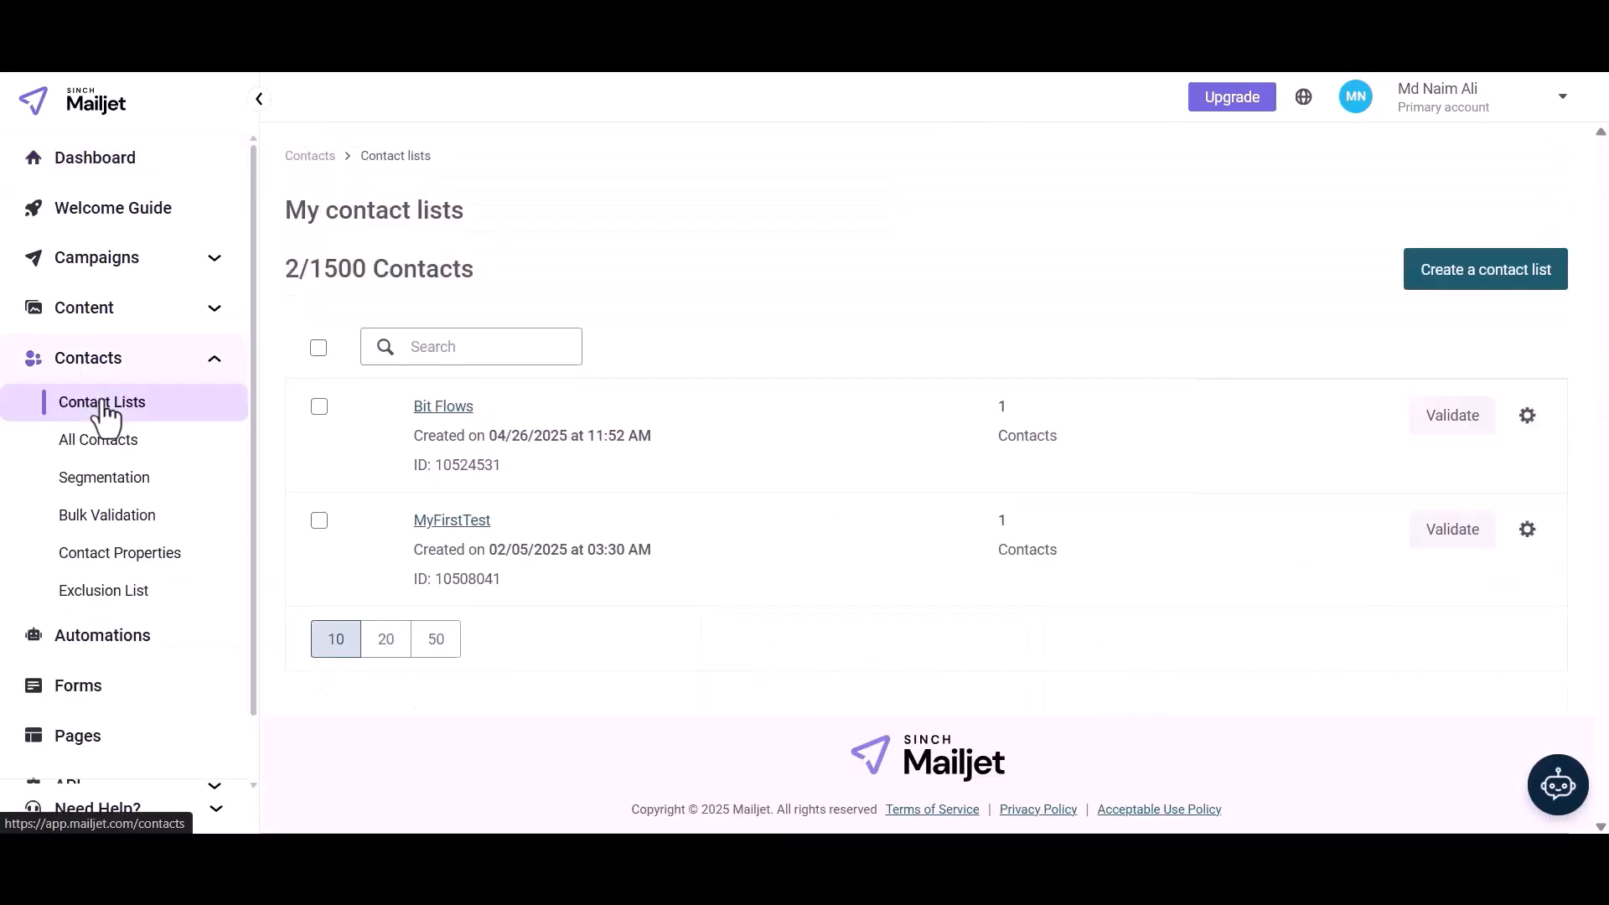
left_click(439, 407)
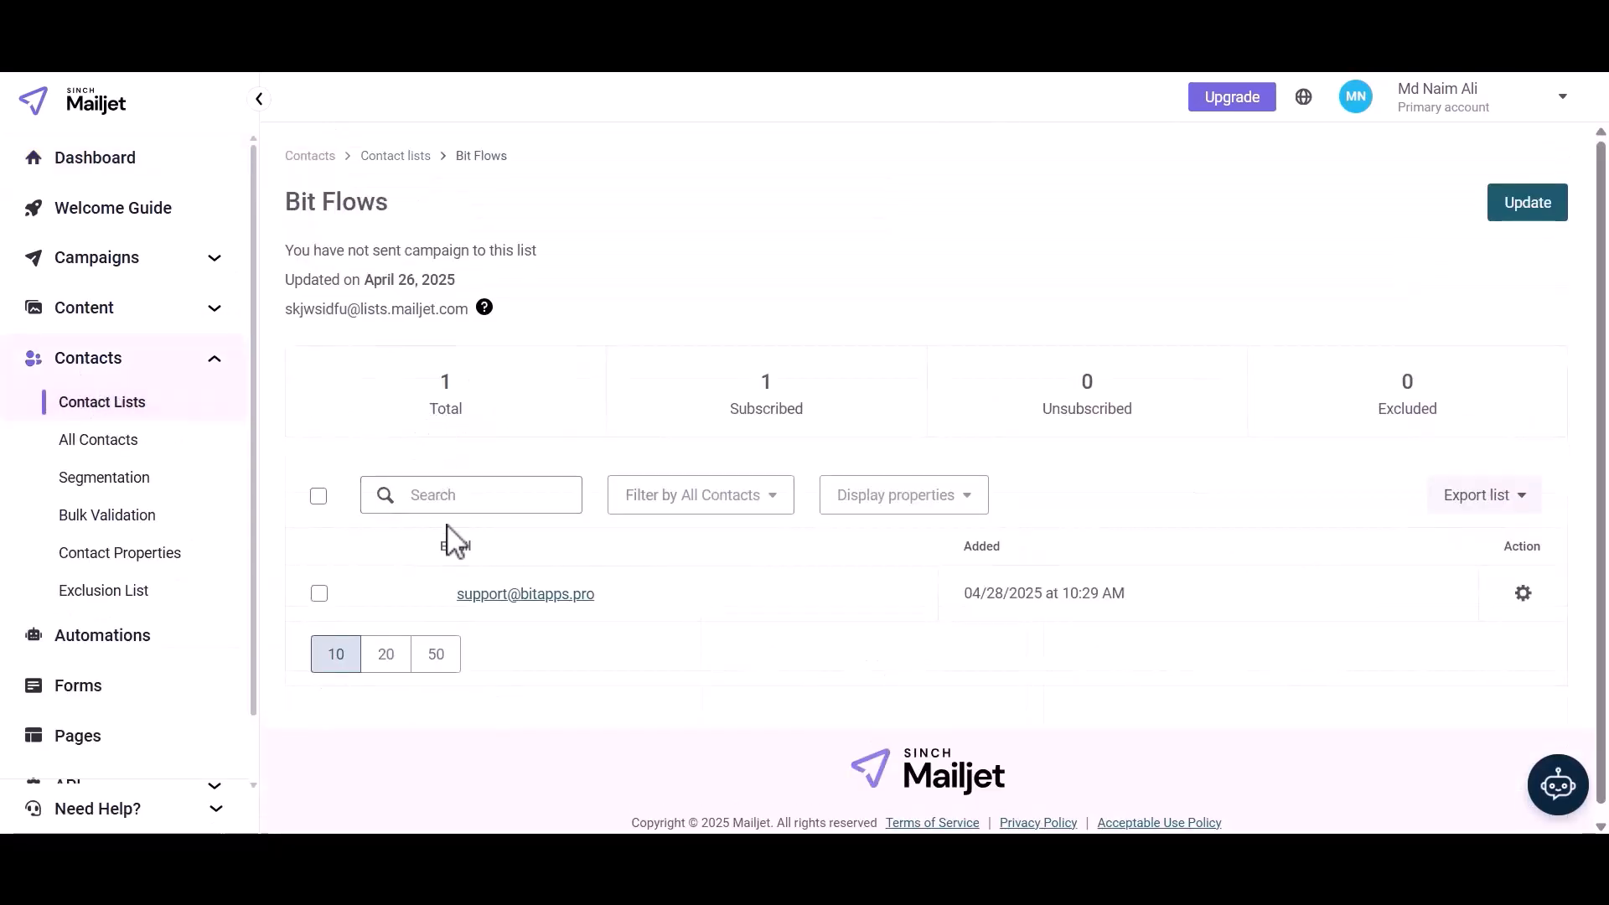